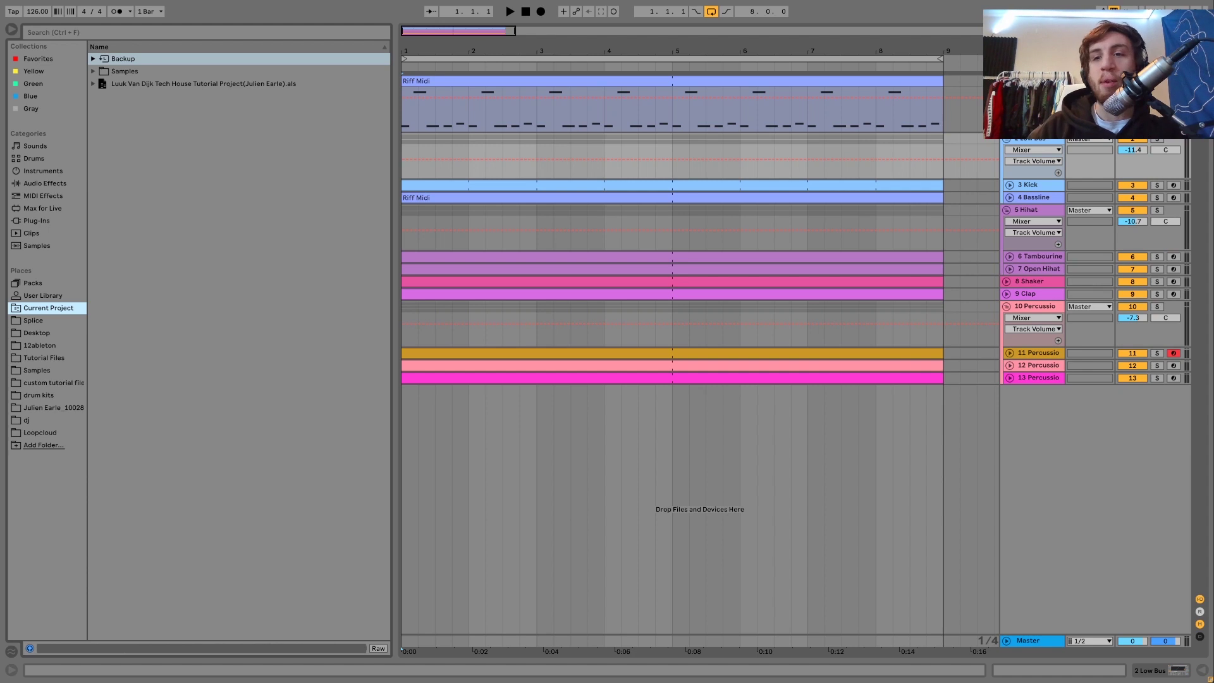
# Play the lead's Riff Midi clip from bar 1 and open its notes in the piano roll.
pyautogui.click(405, 104)
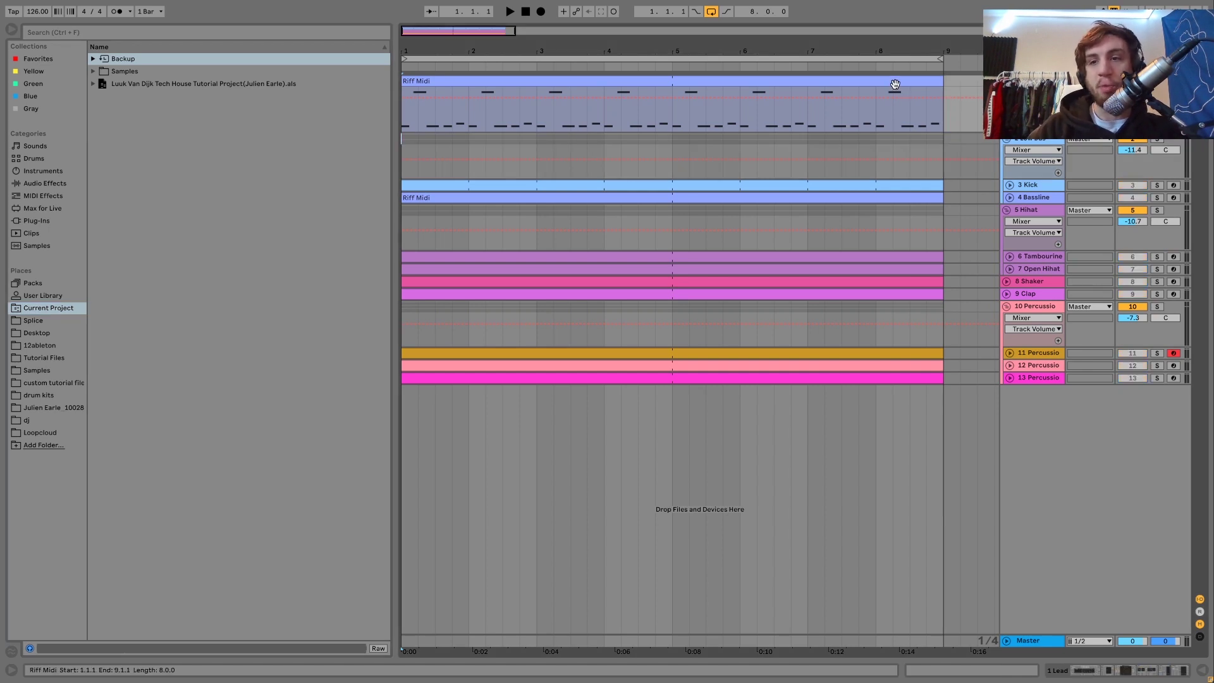
pyautogui.click(892, 82)
pyautogui.press('space')
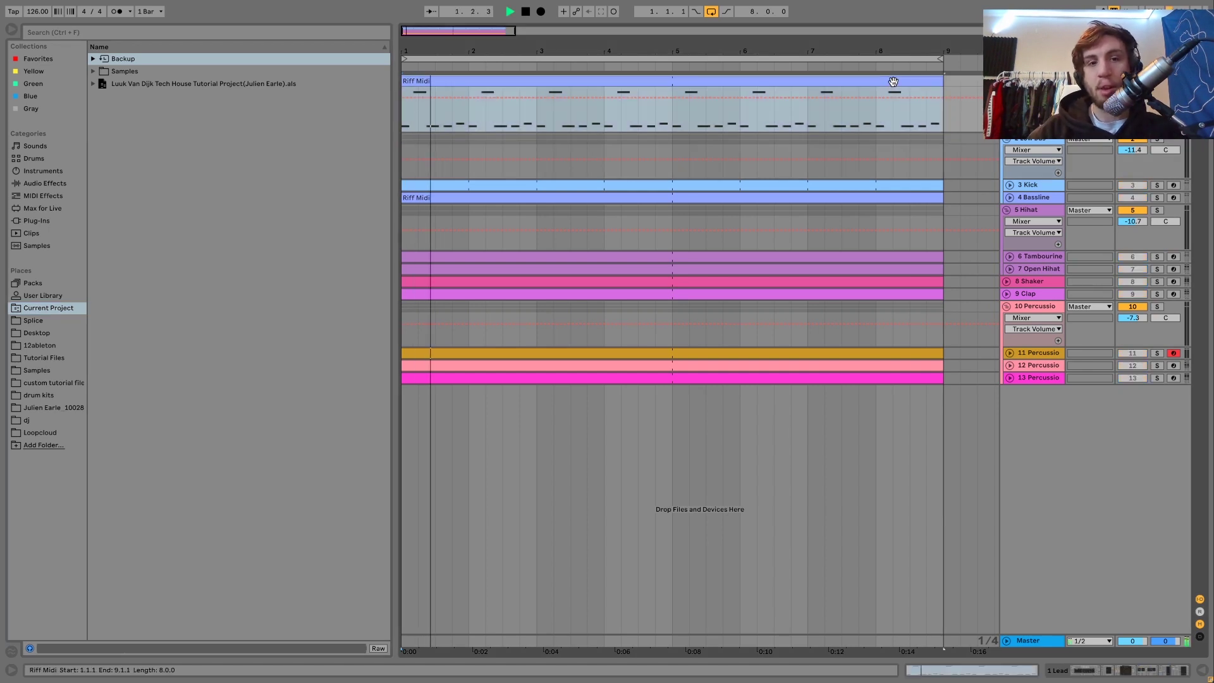
pyautogui.doubleClick(893, 81)
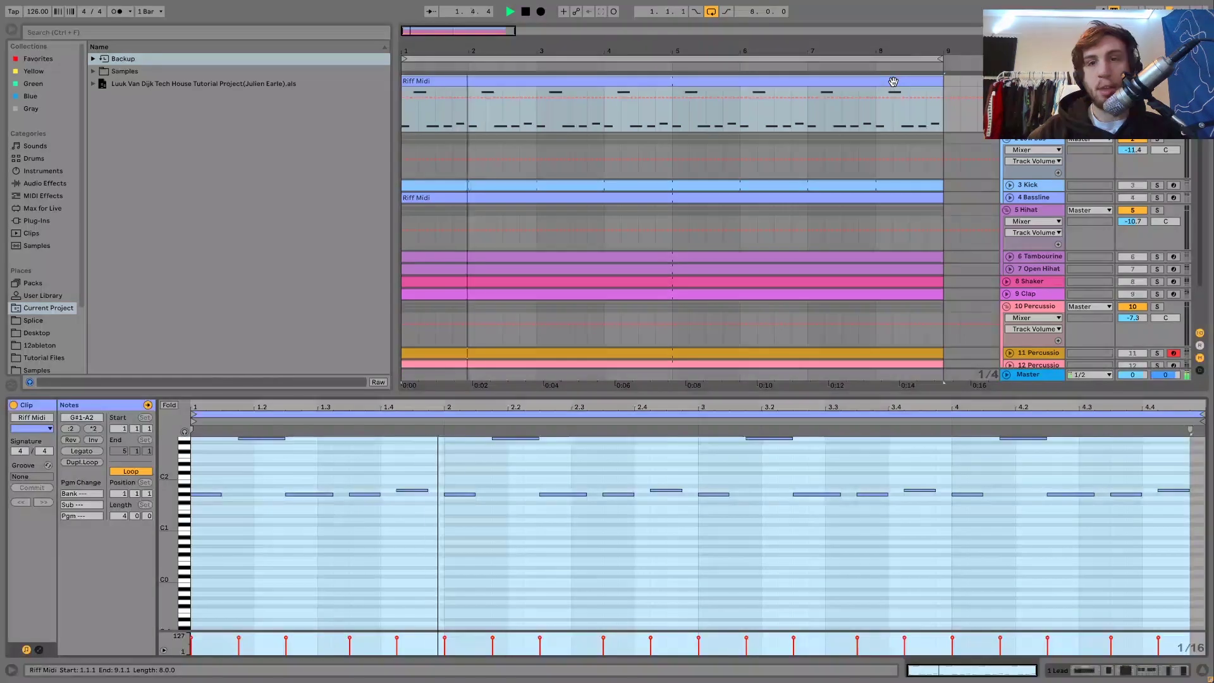
pyautogui.click(672, 455)
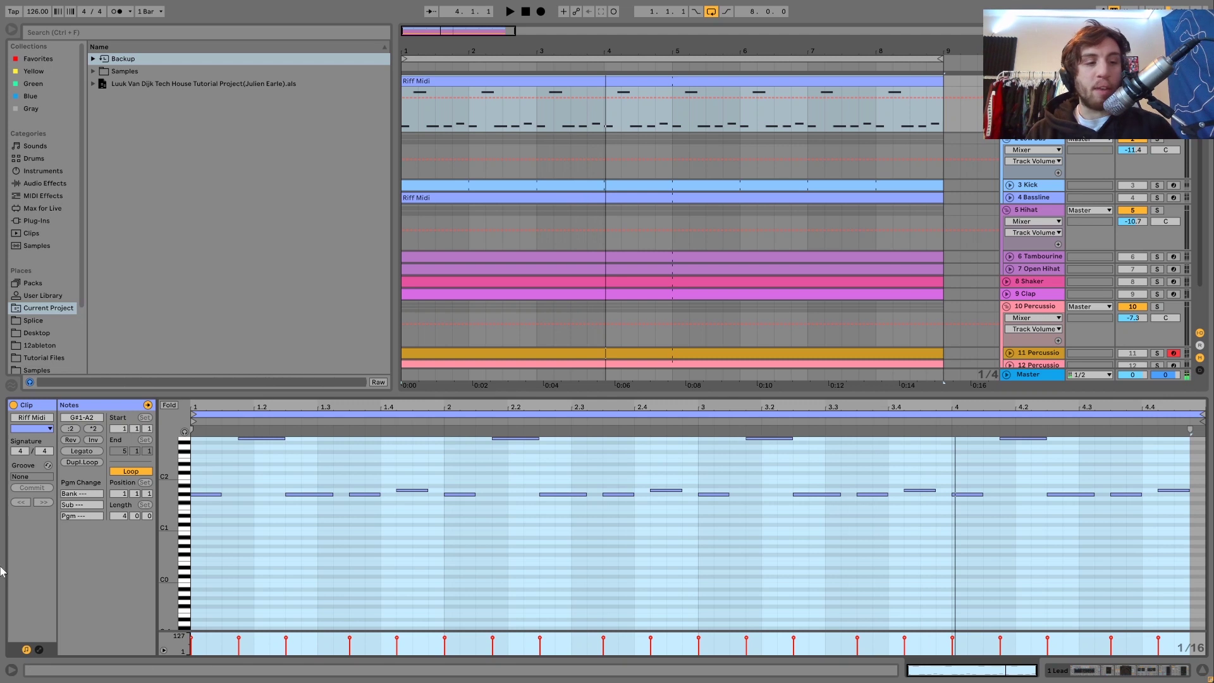
# Examine the riff's pitches with Fold briefly on, select all G#1 notes and all A2 notes, and replay the riff.
pyautogui.click(169, 405)
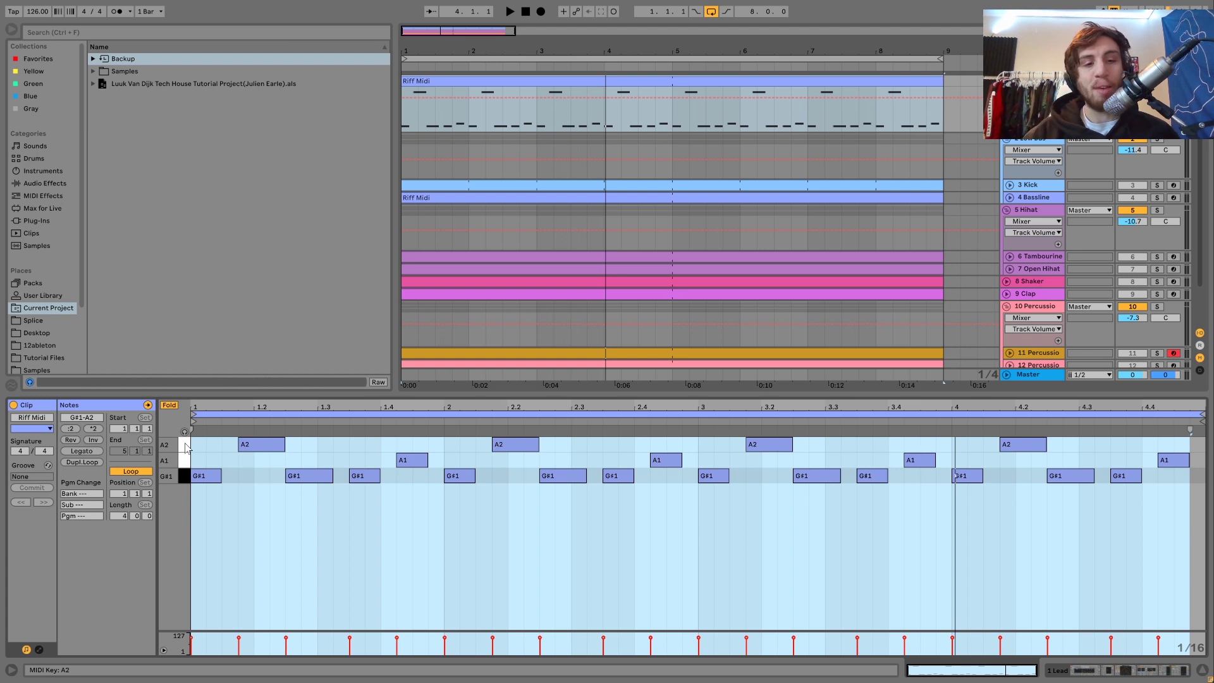
pyautogui.click(170, 406)
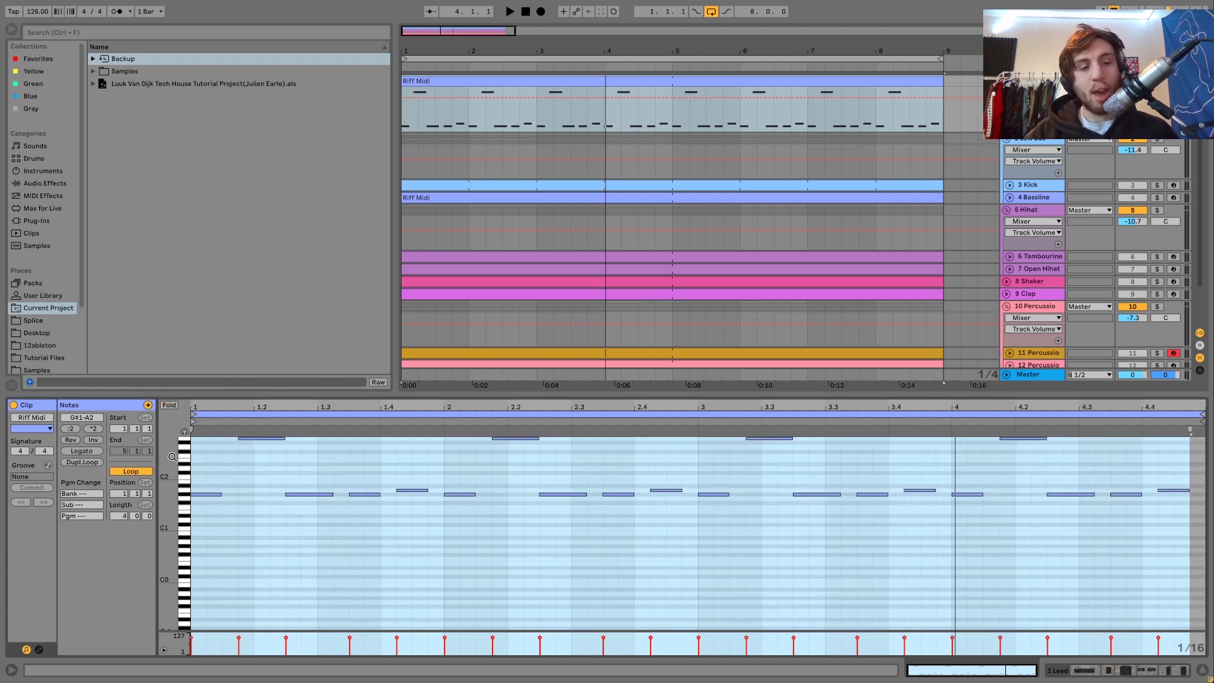
pyautogui.click(183, 498)
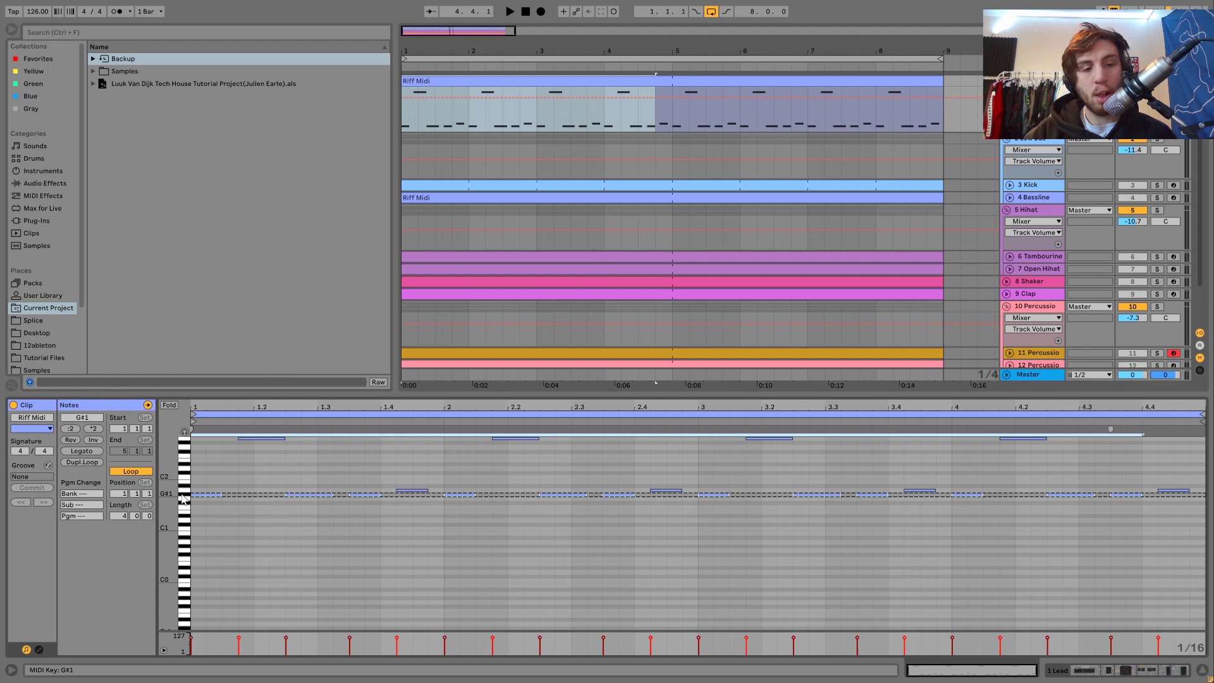
pyautogui.click(184, 440)
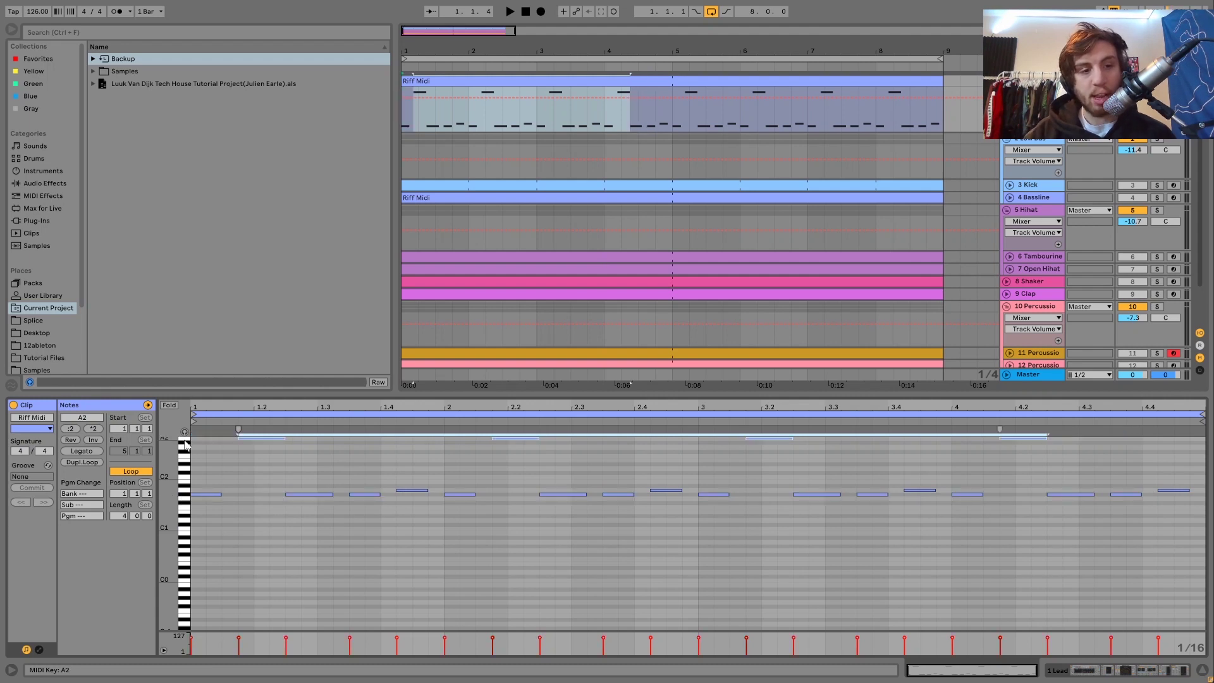
pyautogui.click(259, 438)
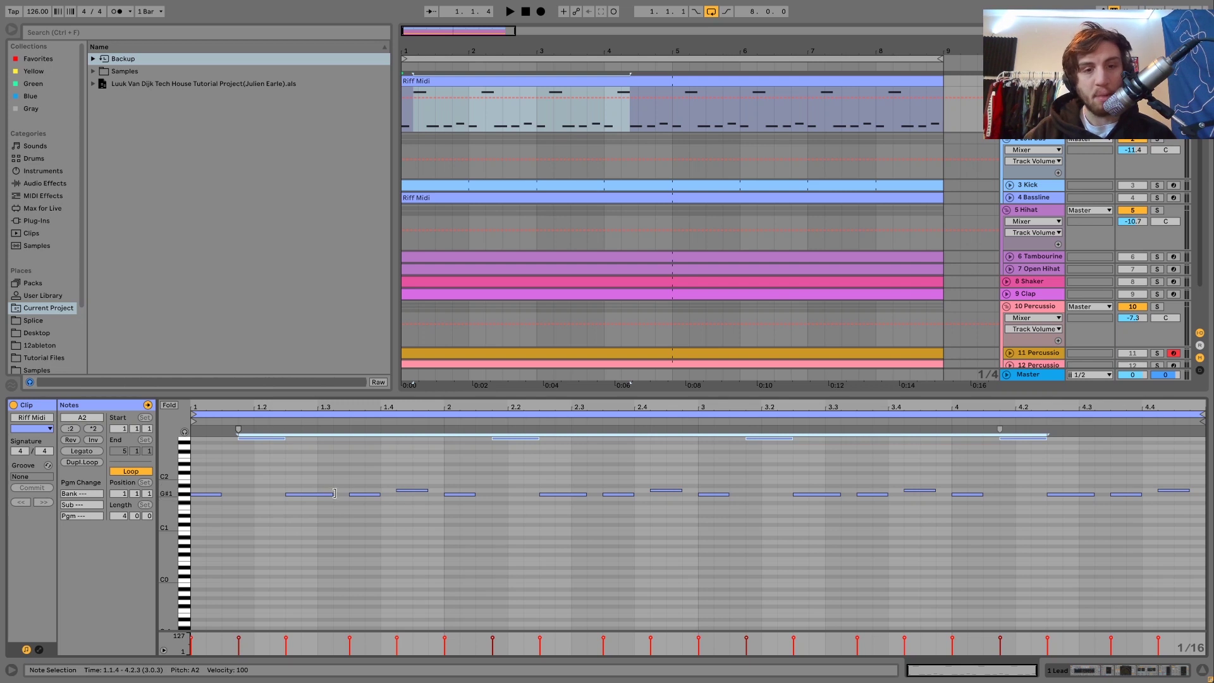
pyautogui.press('space')
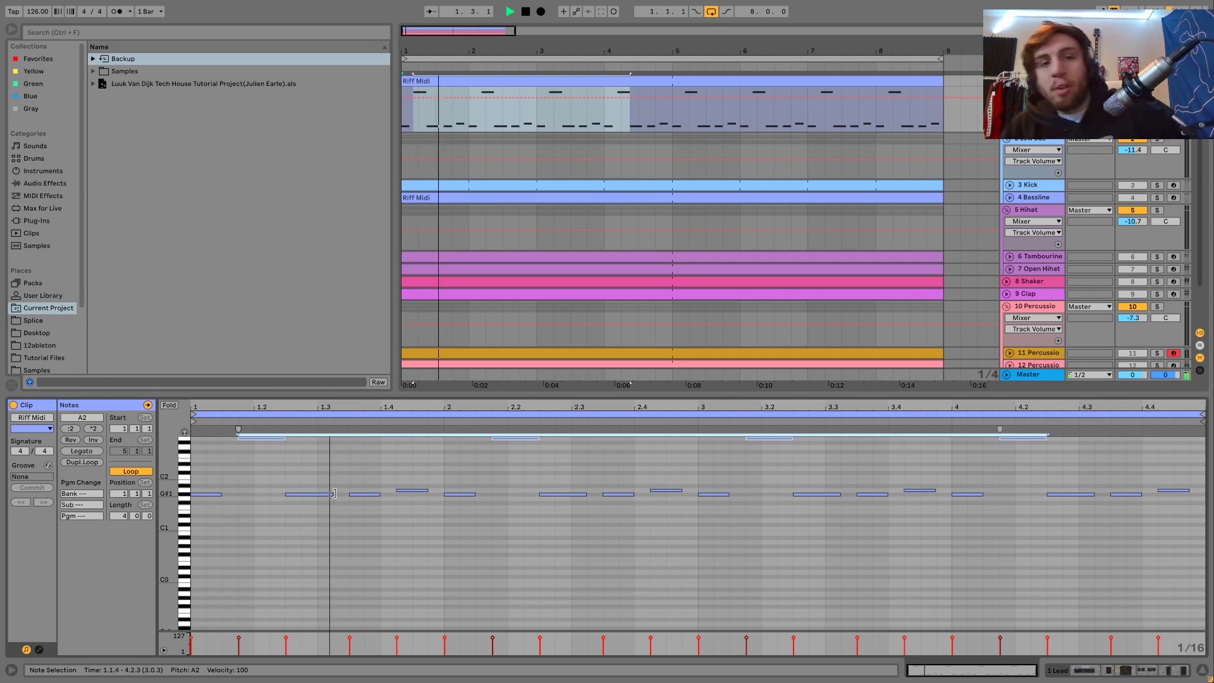
pyautogui.press('space')
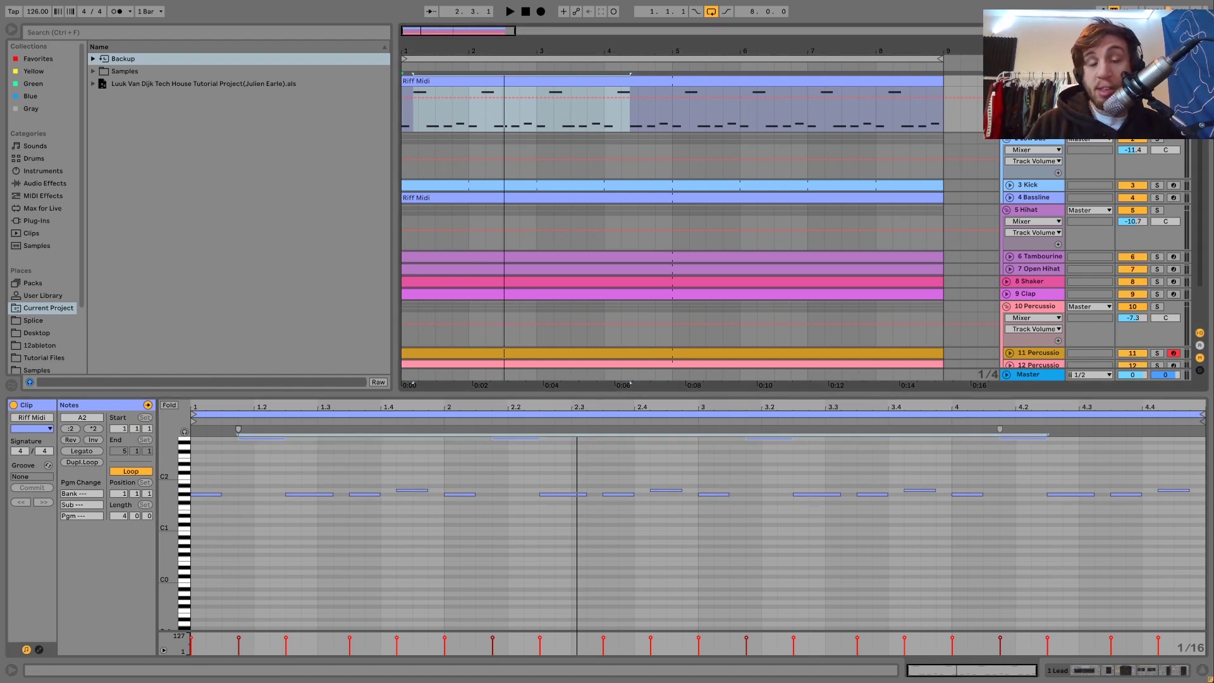
# Show the lead track's device chain with Analog, Chorus, Echo and Reverb, and play the full loop alongside it.
pyautogui.press('space')
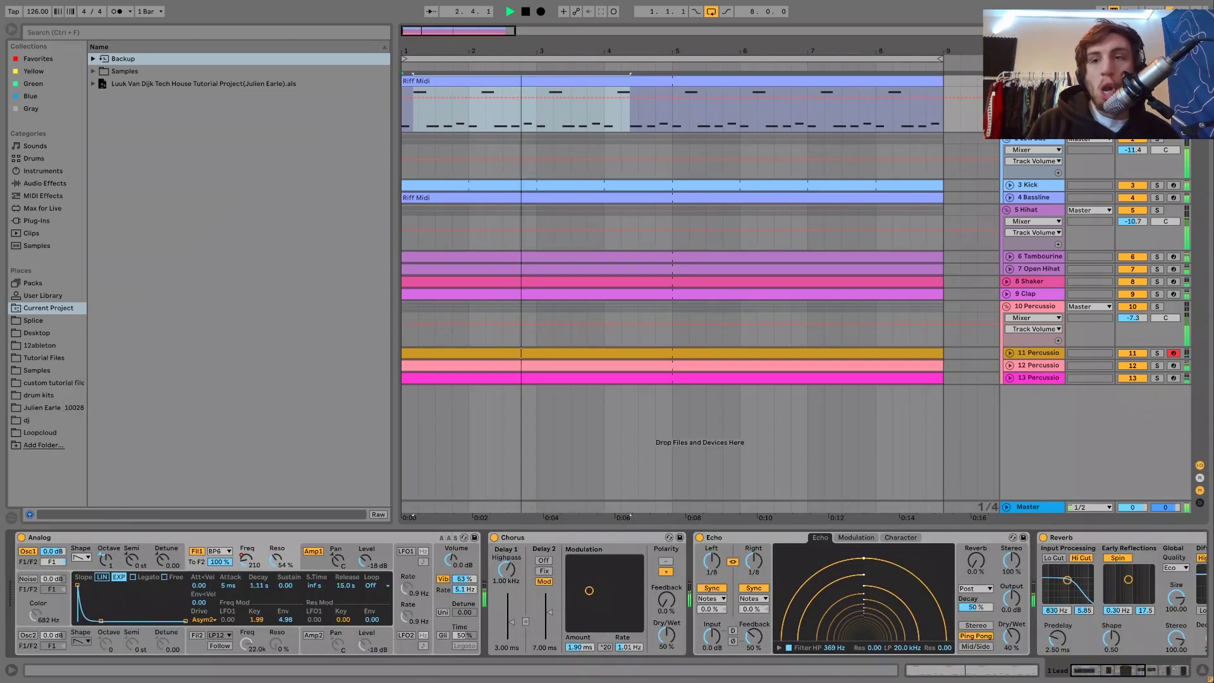
pyautogui.hotkey('shift', 'Tab')
pyautogui.press('space')
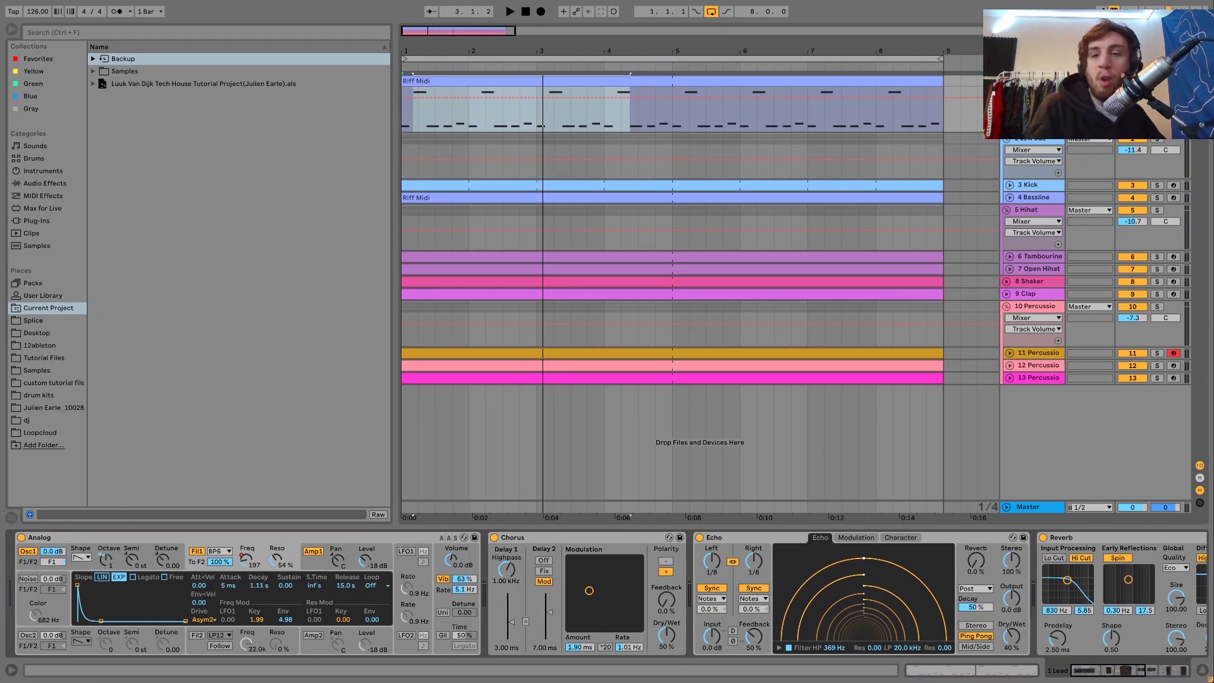
pyautogui.press('space')
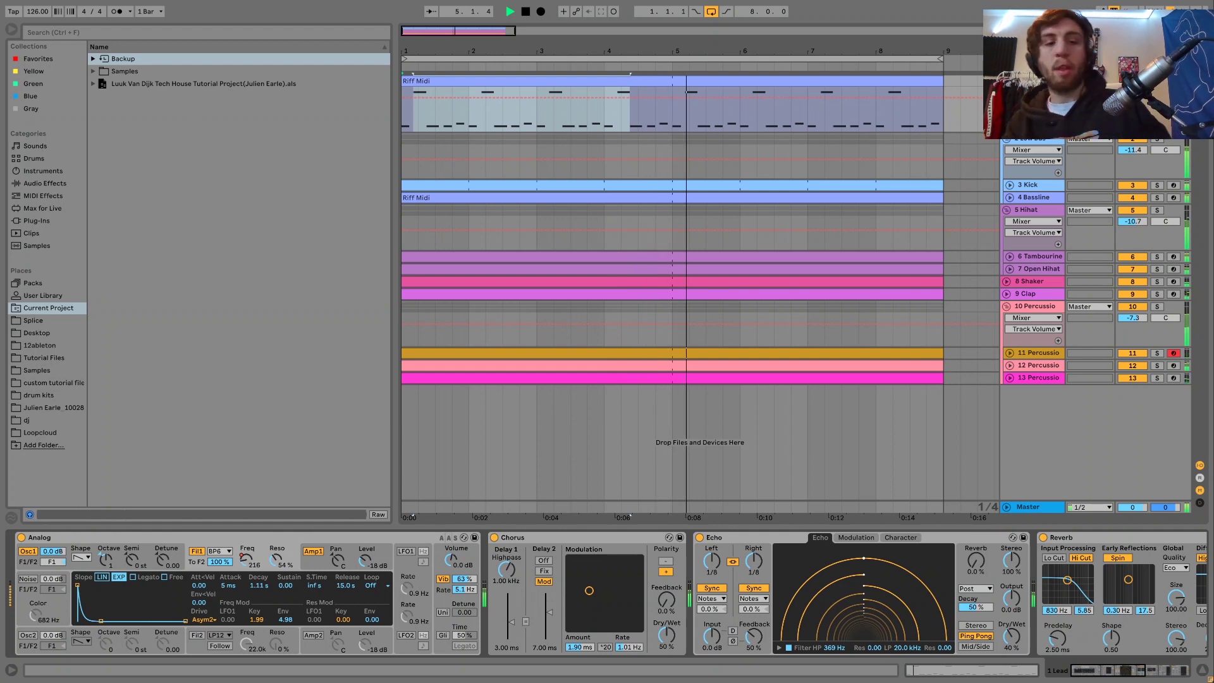
pyautogui.press('space')
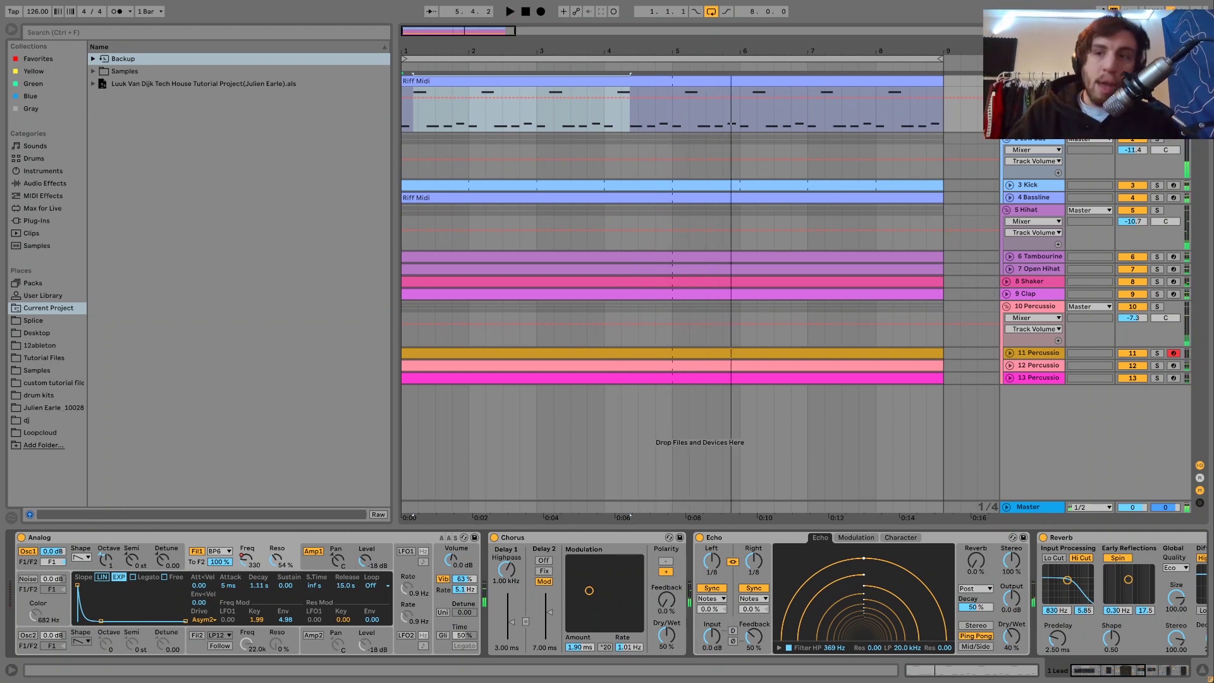
pyautogui.press('0')
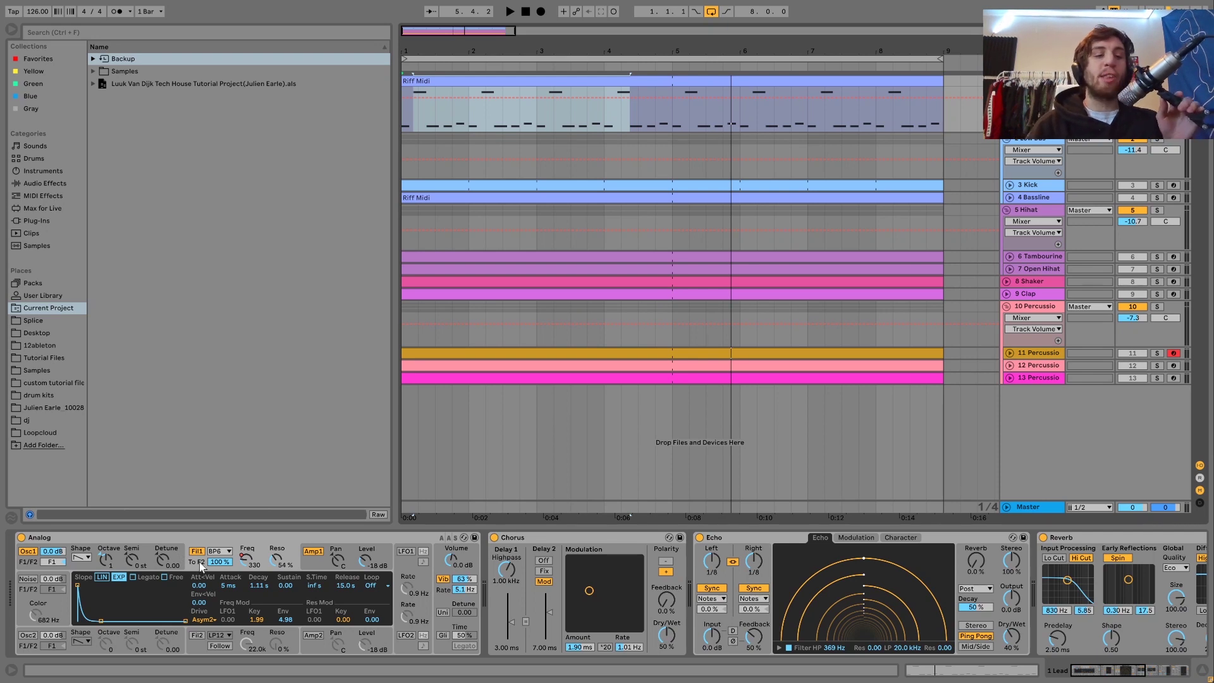
# Display the Analog filter 1 frequency automation on the lead track and play the loop from bar 1 to follow it.
pyautogui.click(243, 560)
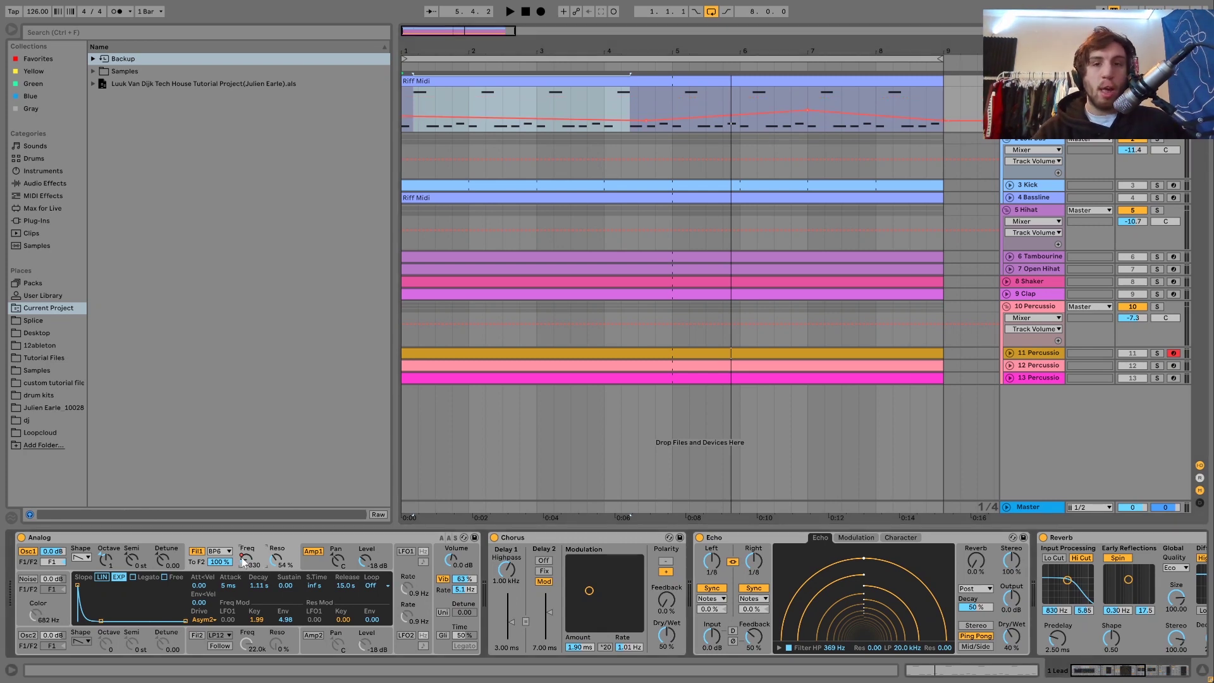
pyautogui.click(404, 97)
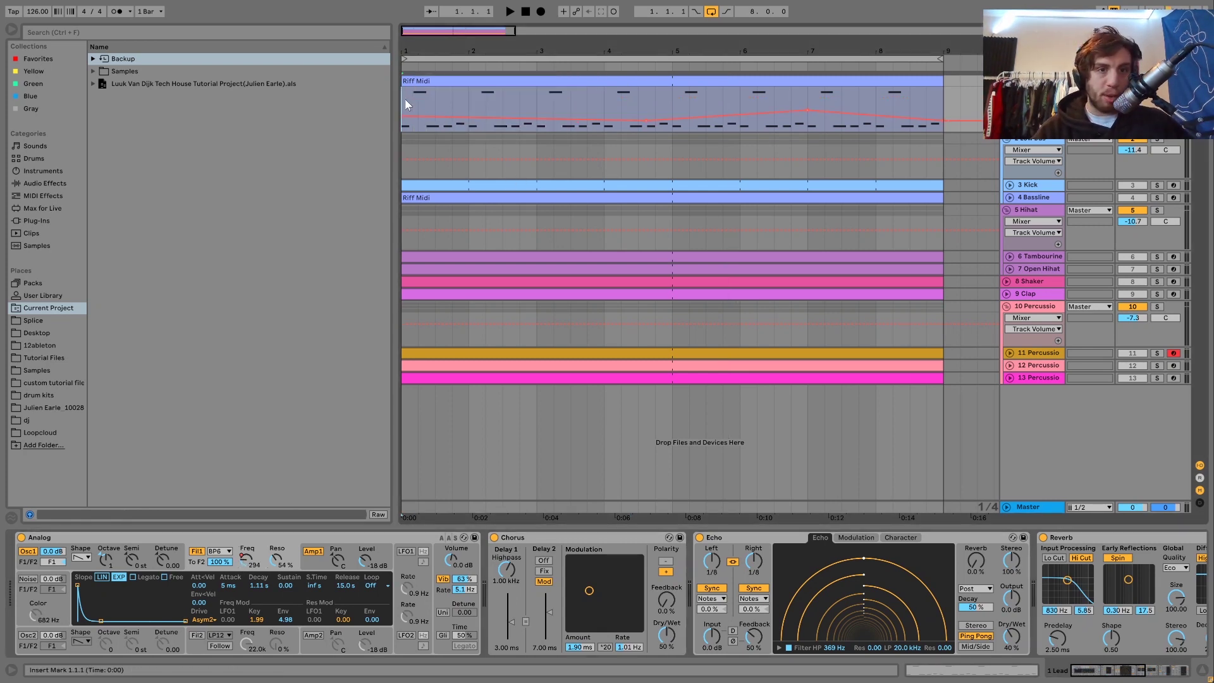
pyautogui.press('space')
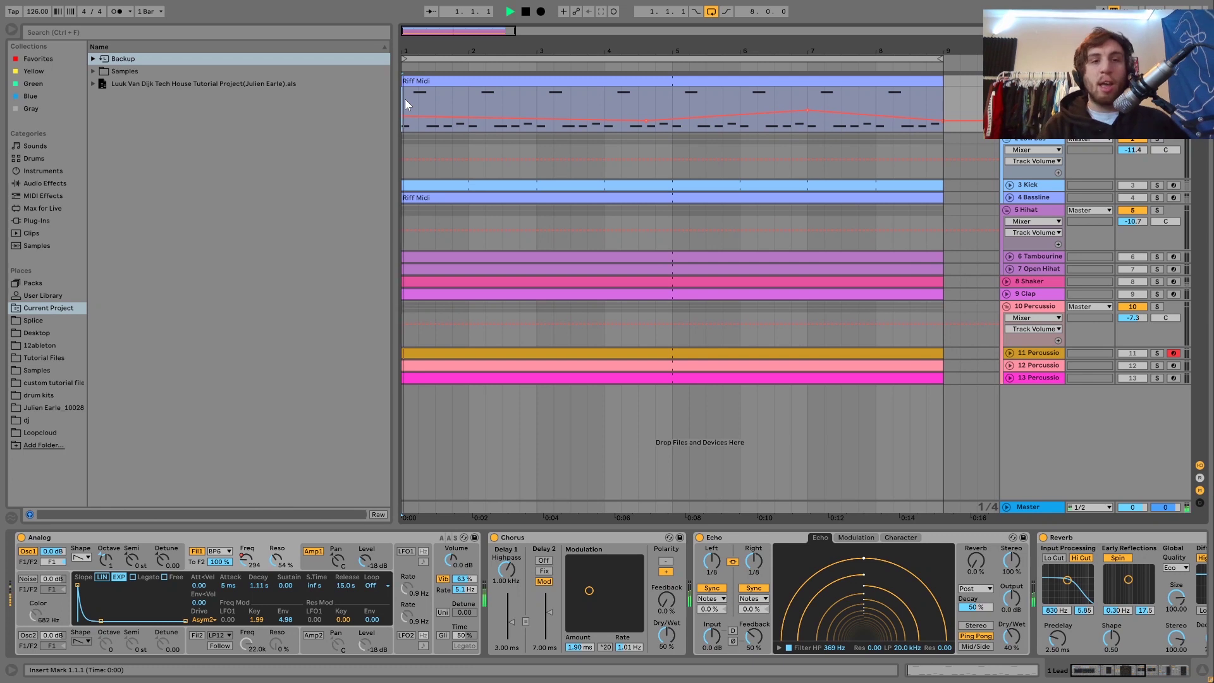
pyautogui.click(752, 96)
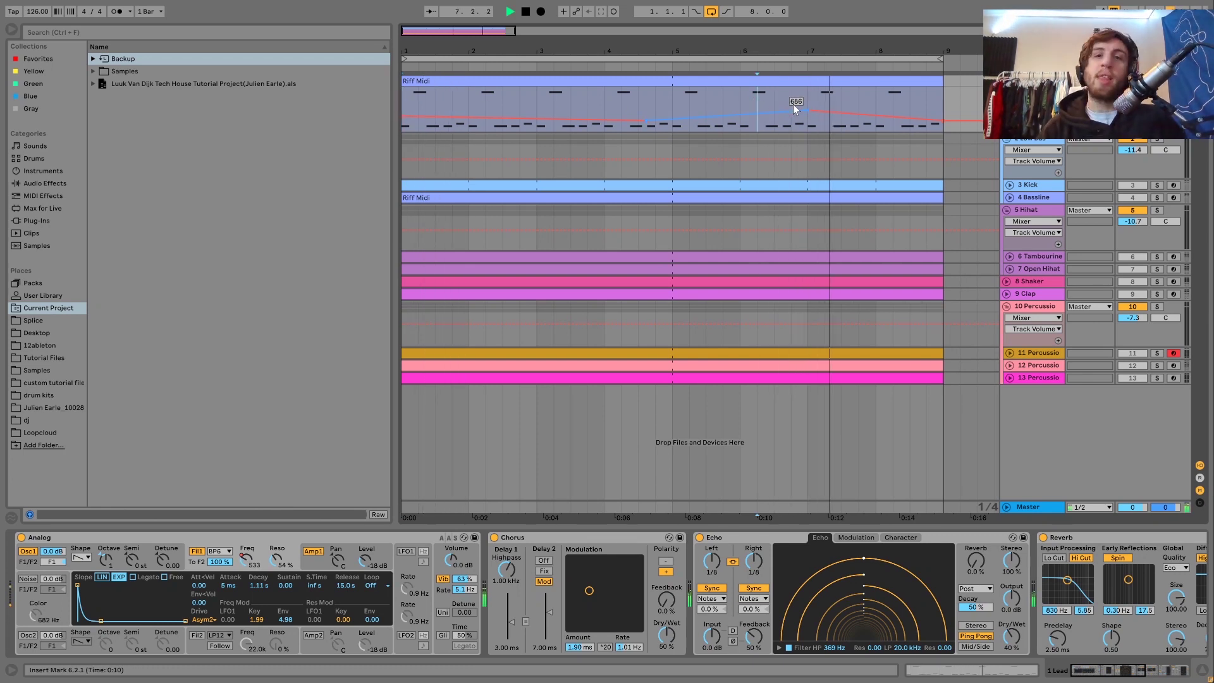
pyautogui.press('space')
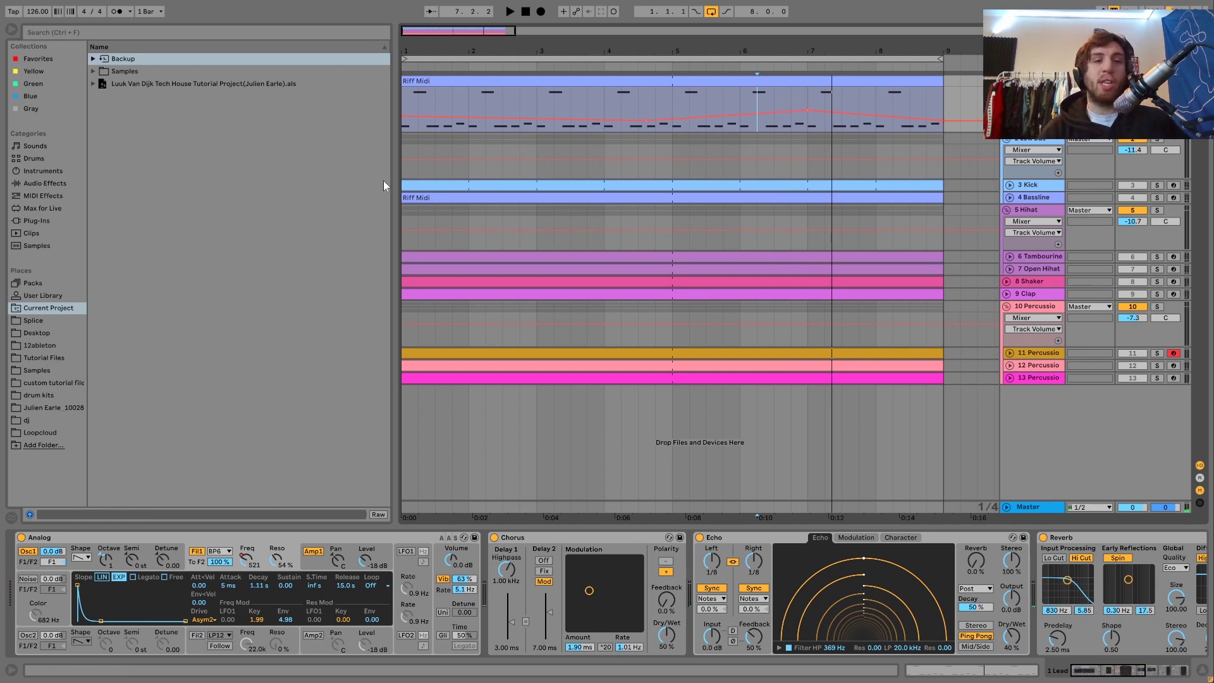
pyautogui.click(405, 101)
pyautogui.press('space')
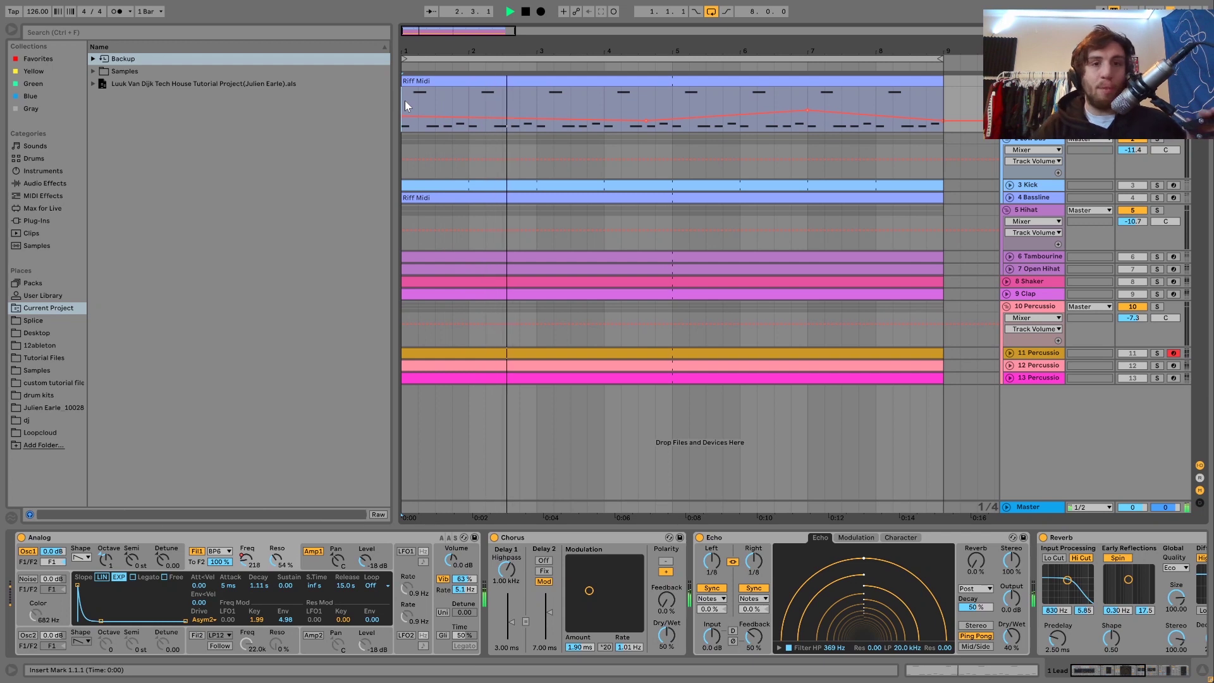
pyautogui.press('space')
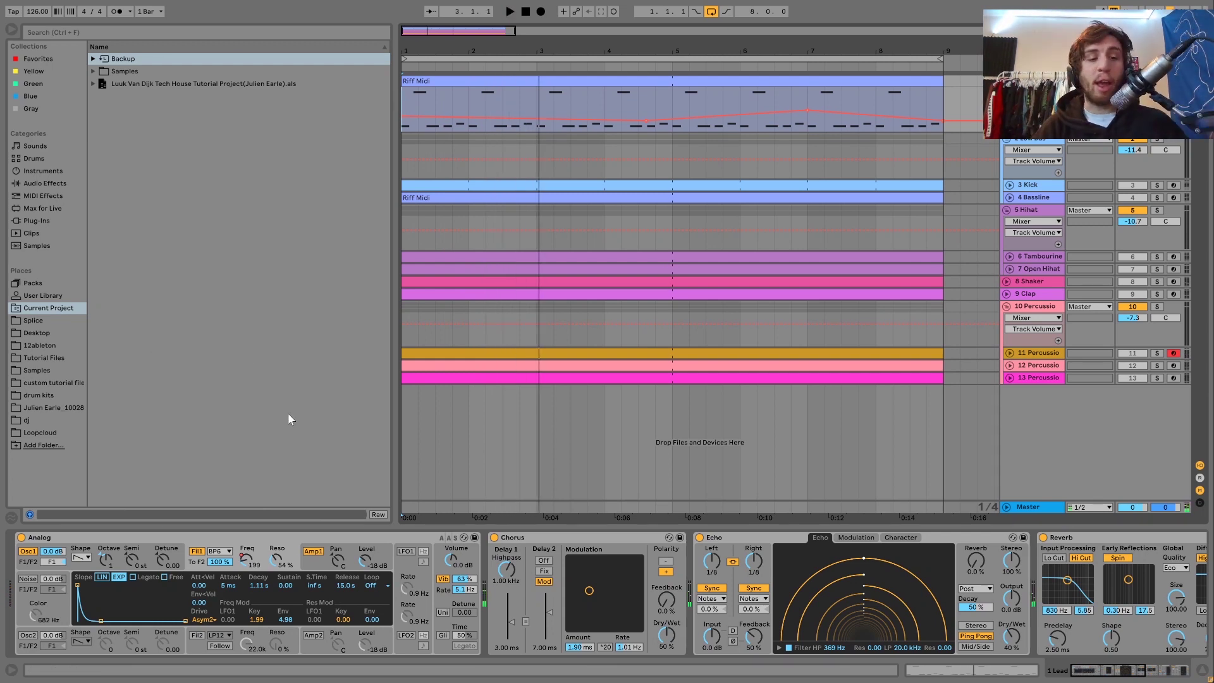
# Examine the Key modulation of Analog's filter 1 by auditioning the sound in low and high octaves with the computer MIDI keyboard.
pyautogui.click(261, 620)
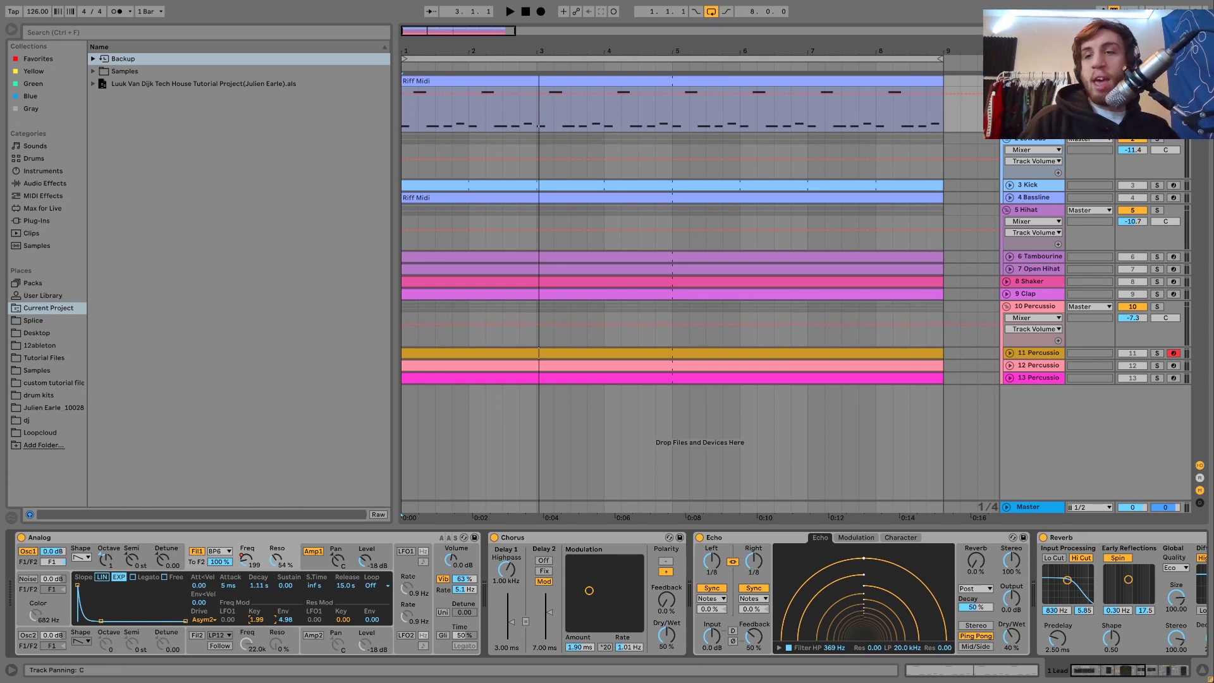
pyautogui.press('z')
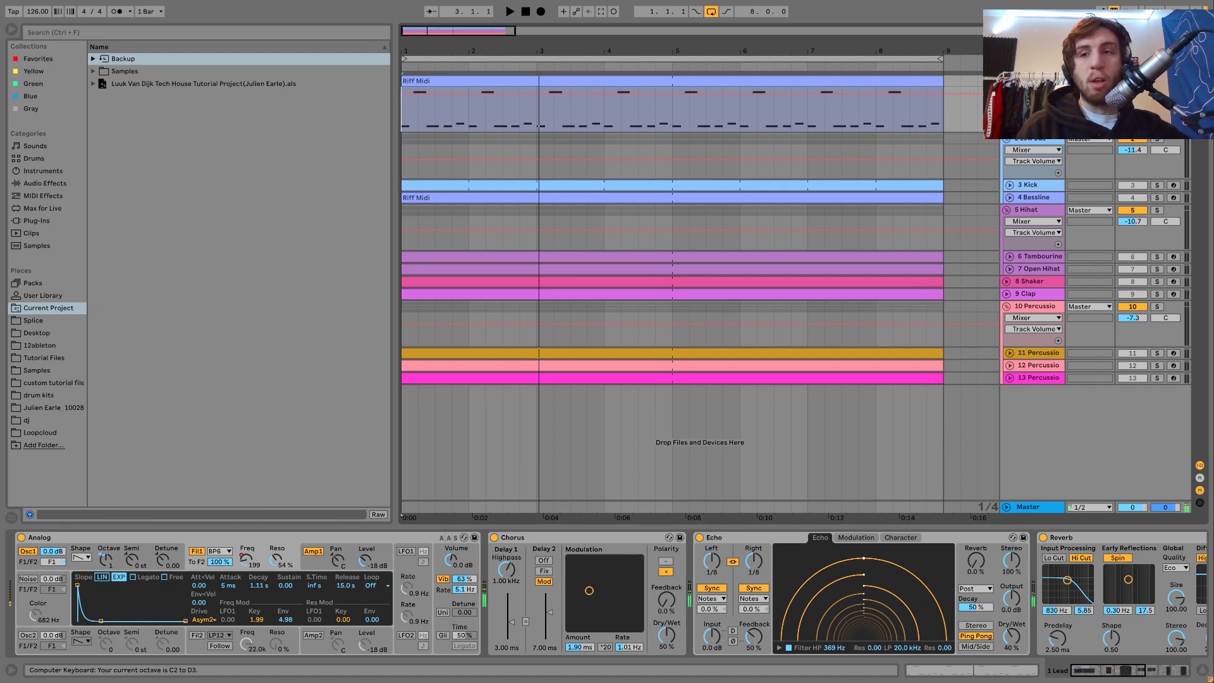
pyautogui.press('z')
pyautogui.press('z')
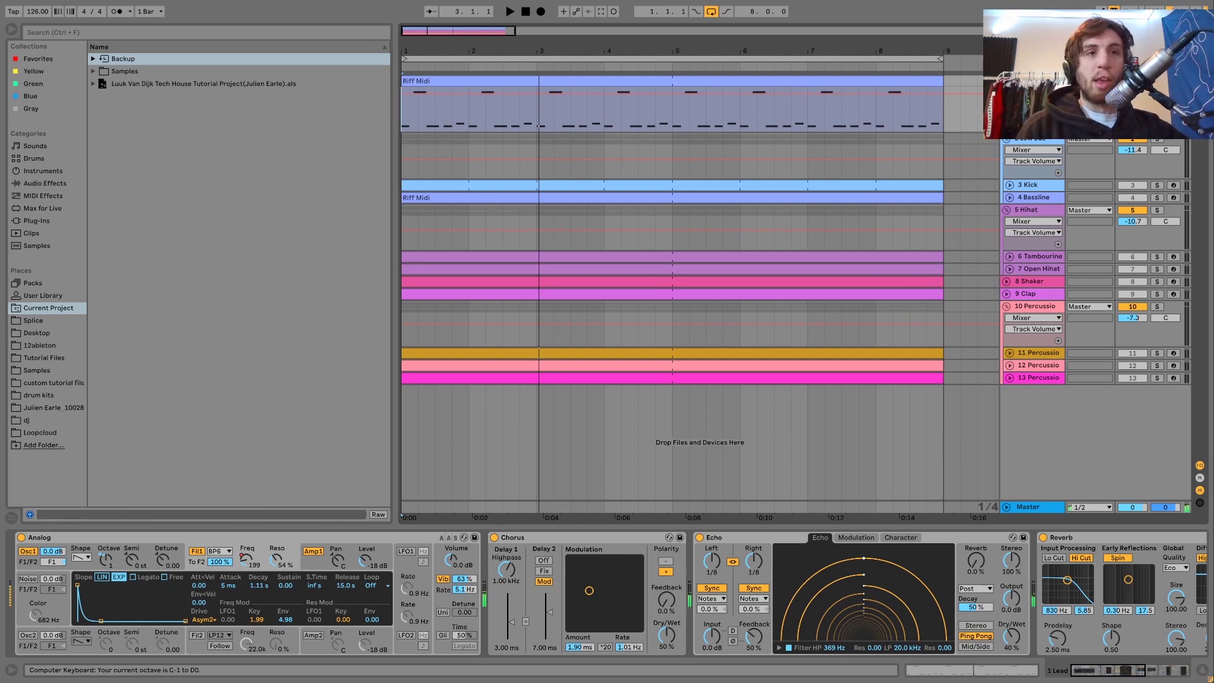
pyautogui.press('x')
pyautogui.press('x')
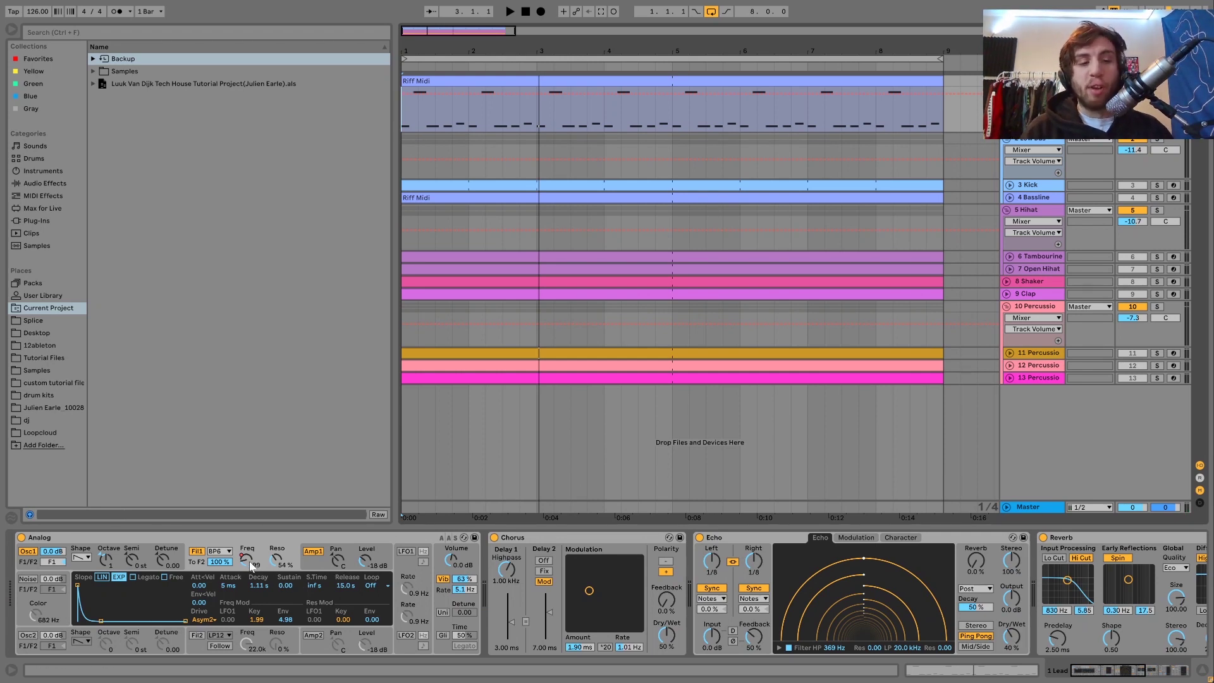
pyautogui.press('z')
pyautogui.press('z')
pyautogui.press('z')
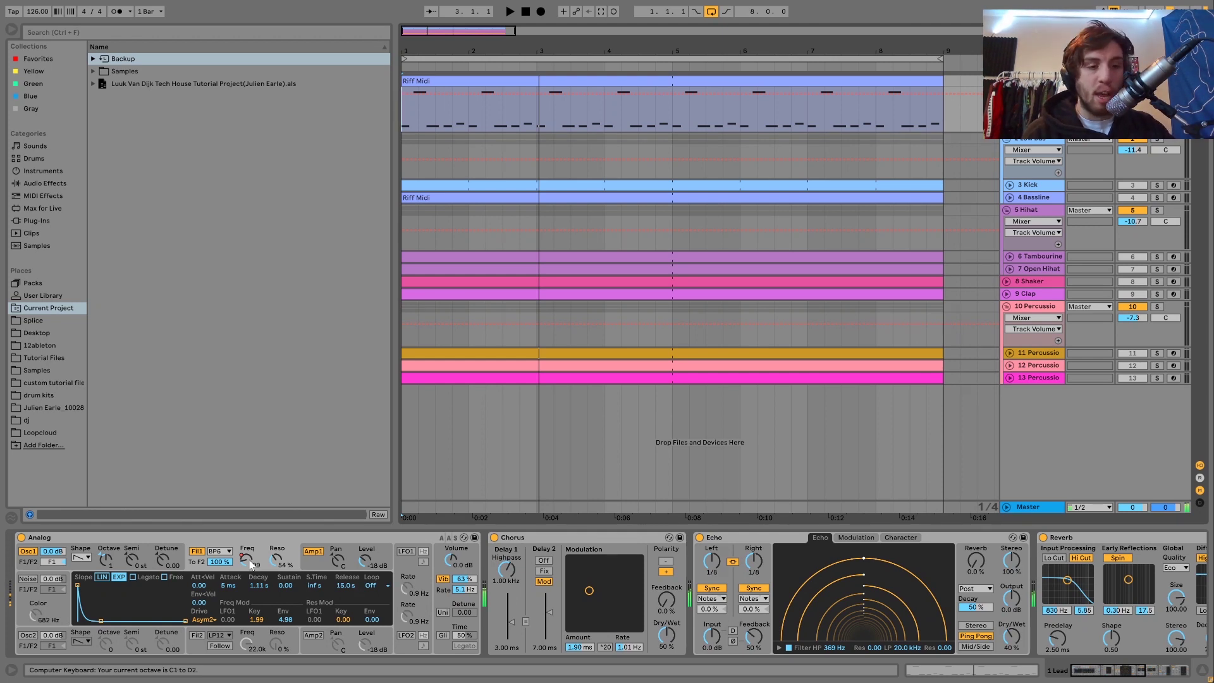
pyautogui.press('x')
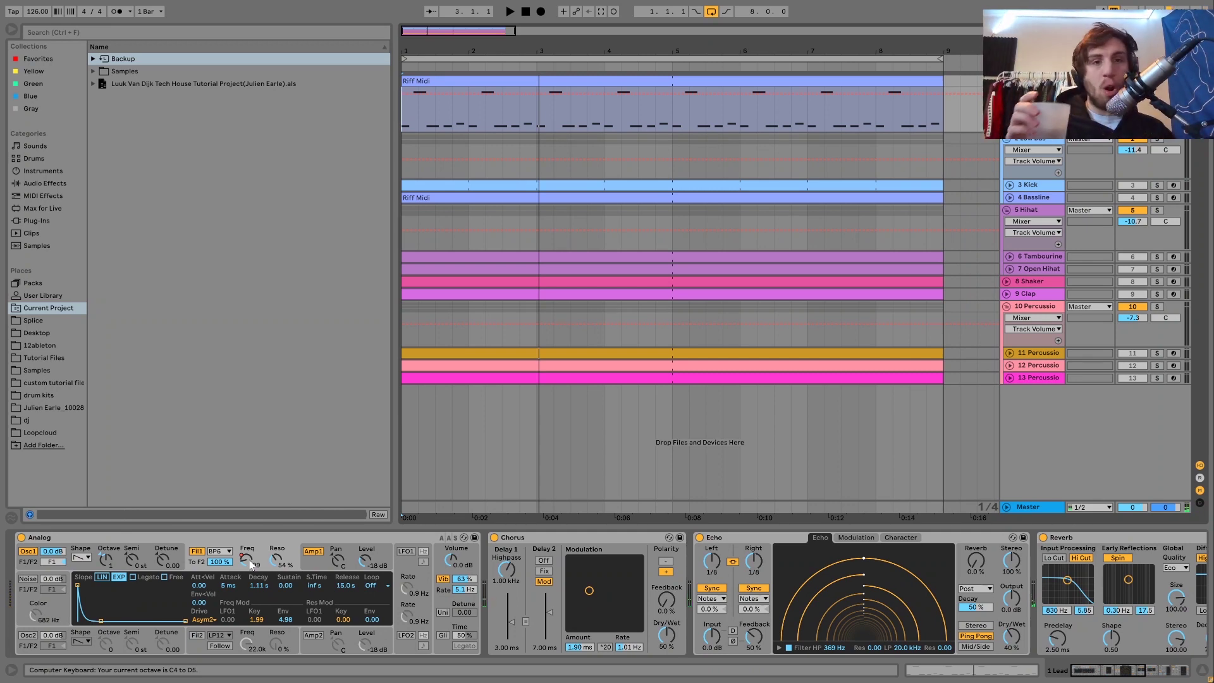
# Play the loop, reopen the lead's Riff Midi clip and listen to how its A2 notes sound against the lower notes.
pyautogui.press('space')
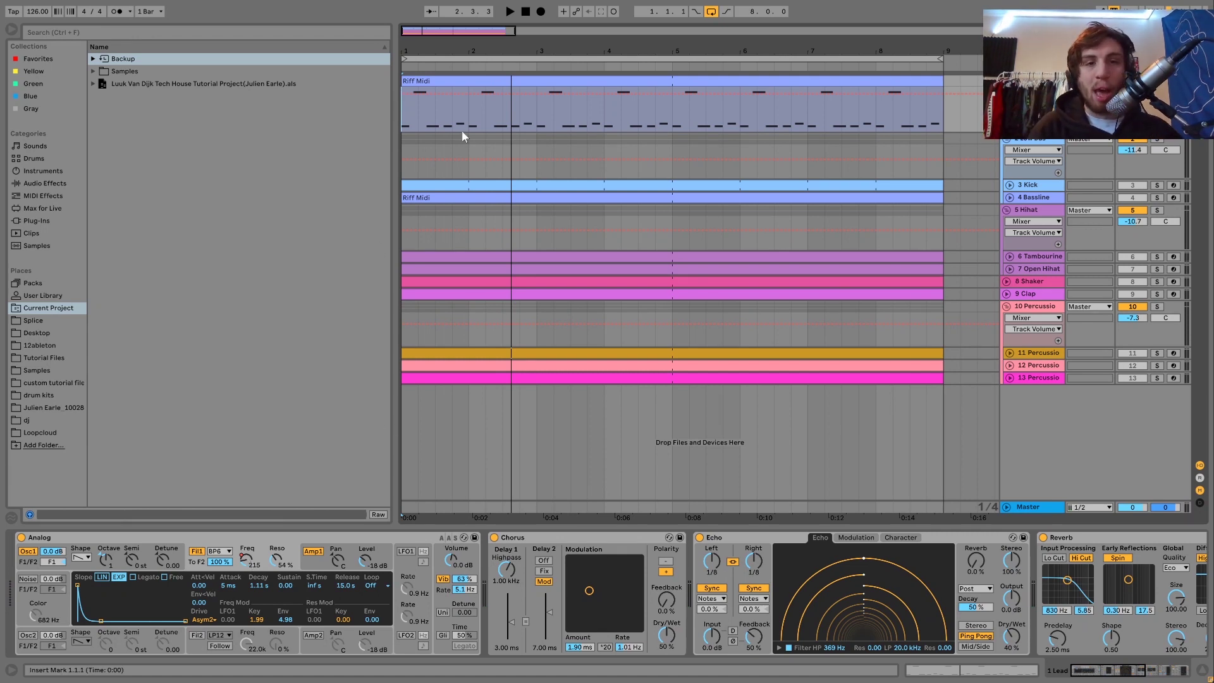
pyautogui.click(439, 80)
pyautogui.doubleClick(439, 80)
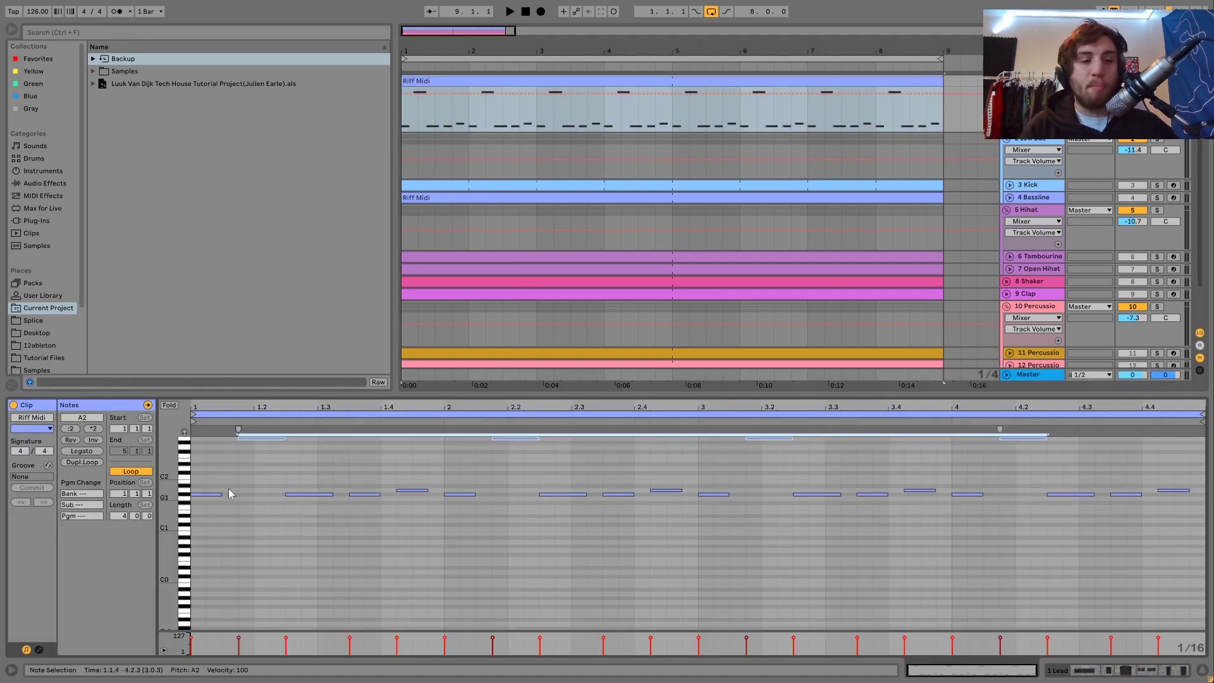
pyautogui.click(263, 437)
pyautogui.press('space')
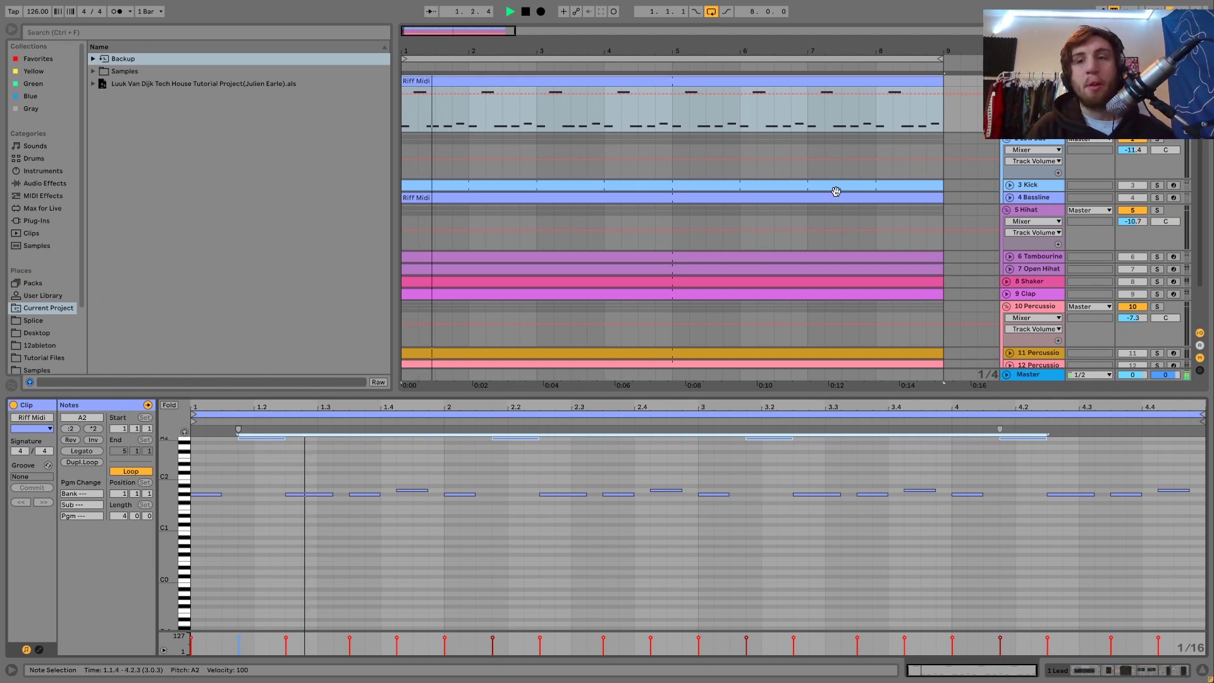
# Return to the lead's devices and play the riff while examining the filter 1 envelope and its Env amount.
pyautogui.hotkey('shift', 'Tab')
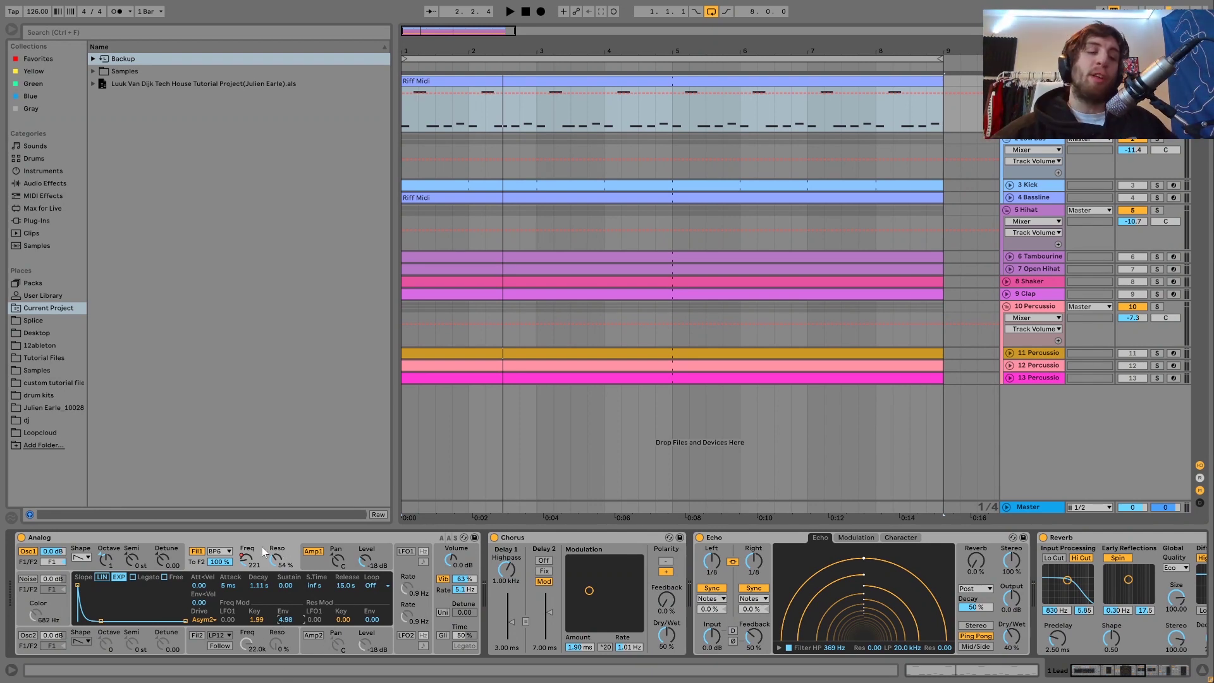
pyautogui.press('space')
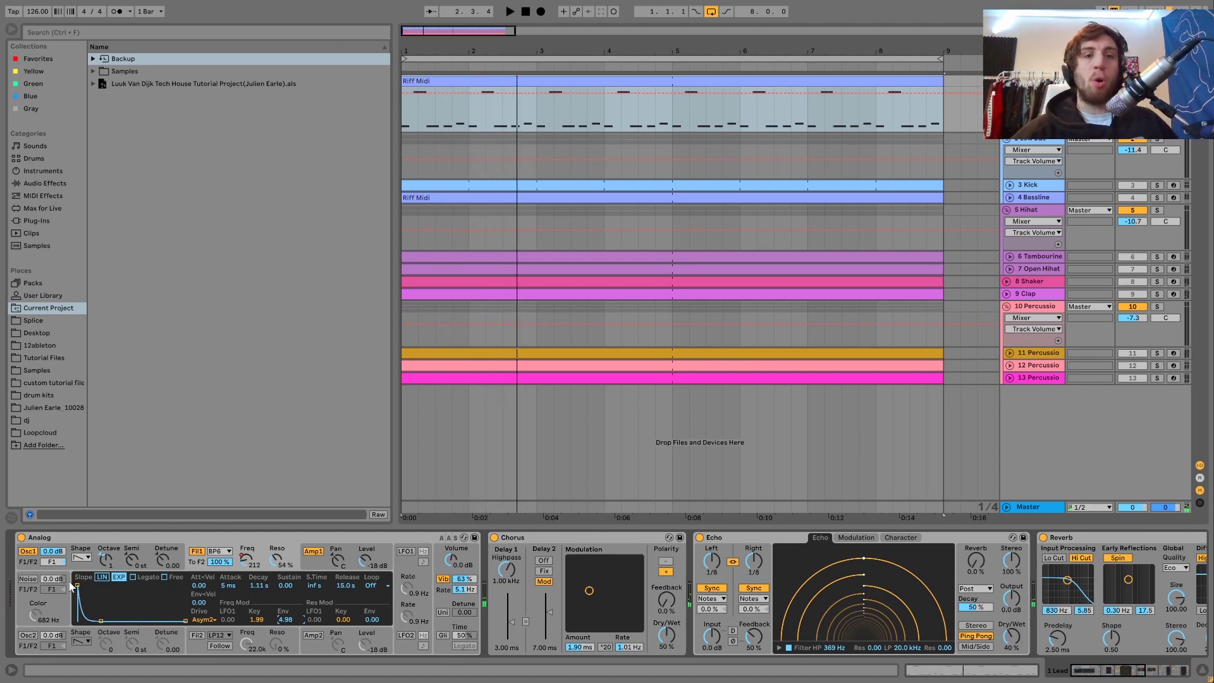
pyautogui.press('space')
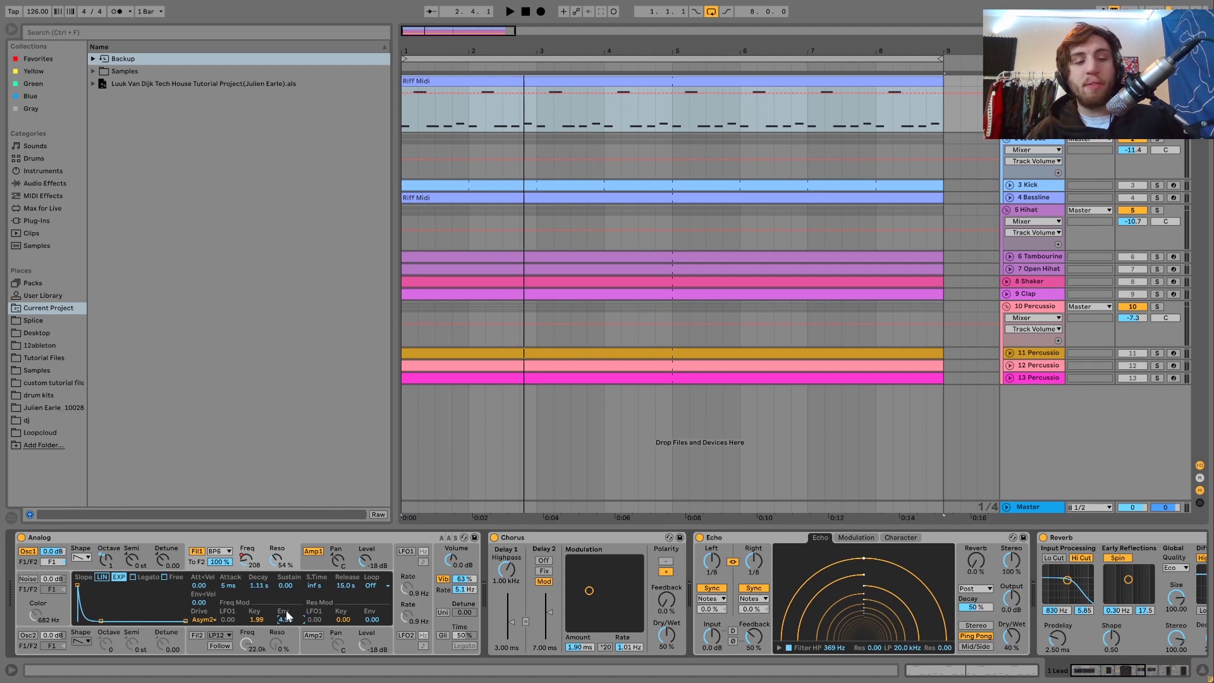
# Play the lead riff and examine Analog's amplifier 1 envelope, followed by the synth's global and vibrato settings.
pyautogui.press('space')
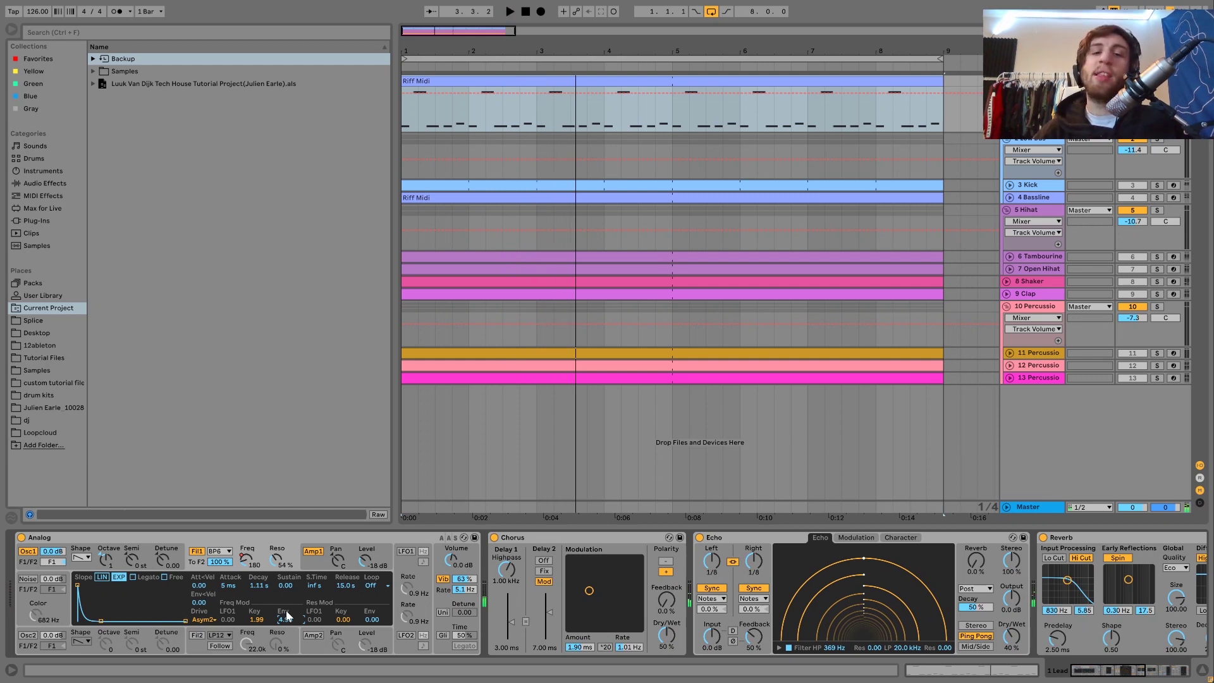
pyautogui.press('space')
pyautogui.press('space')
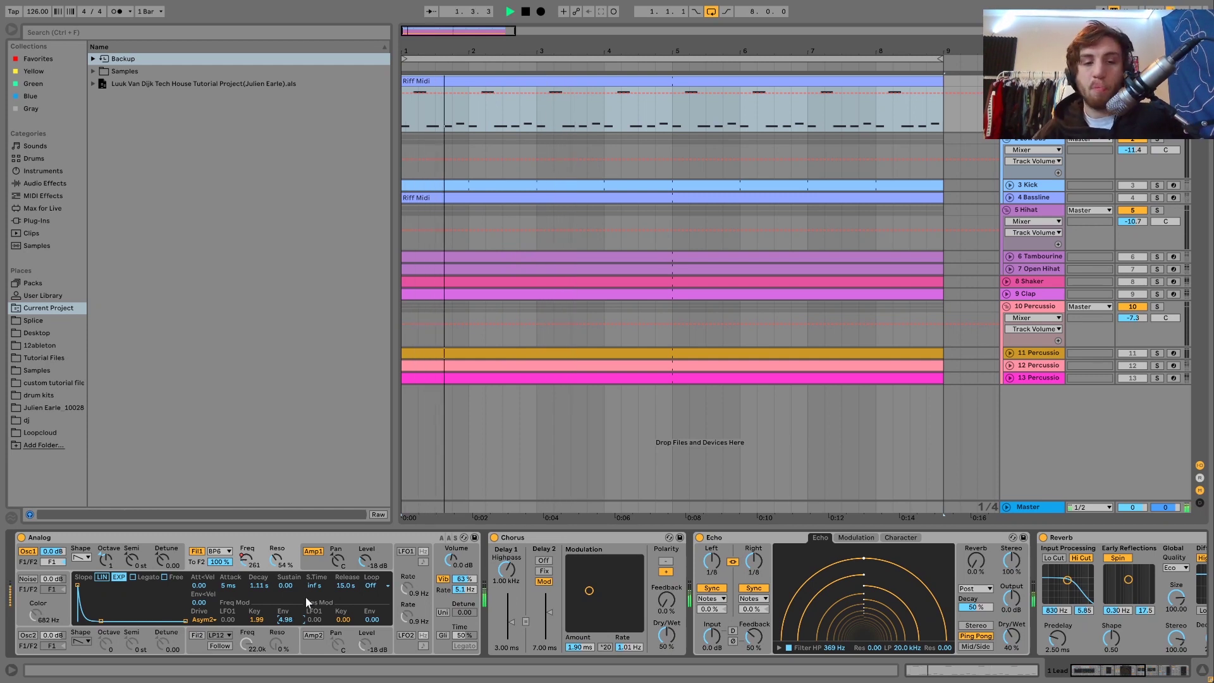
pyautogui.click(306, 556)
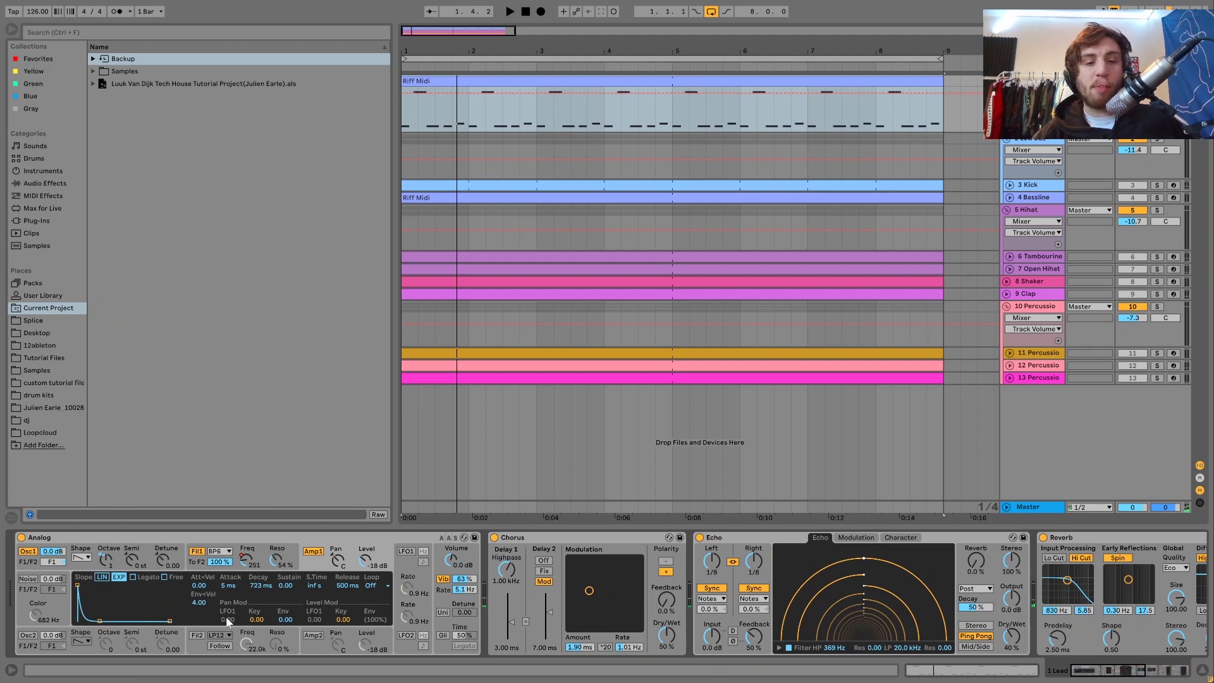
pyautogui.click(443, 601)
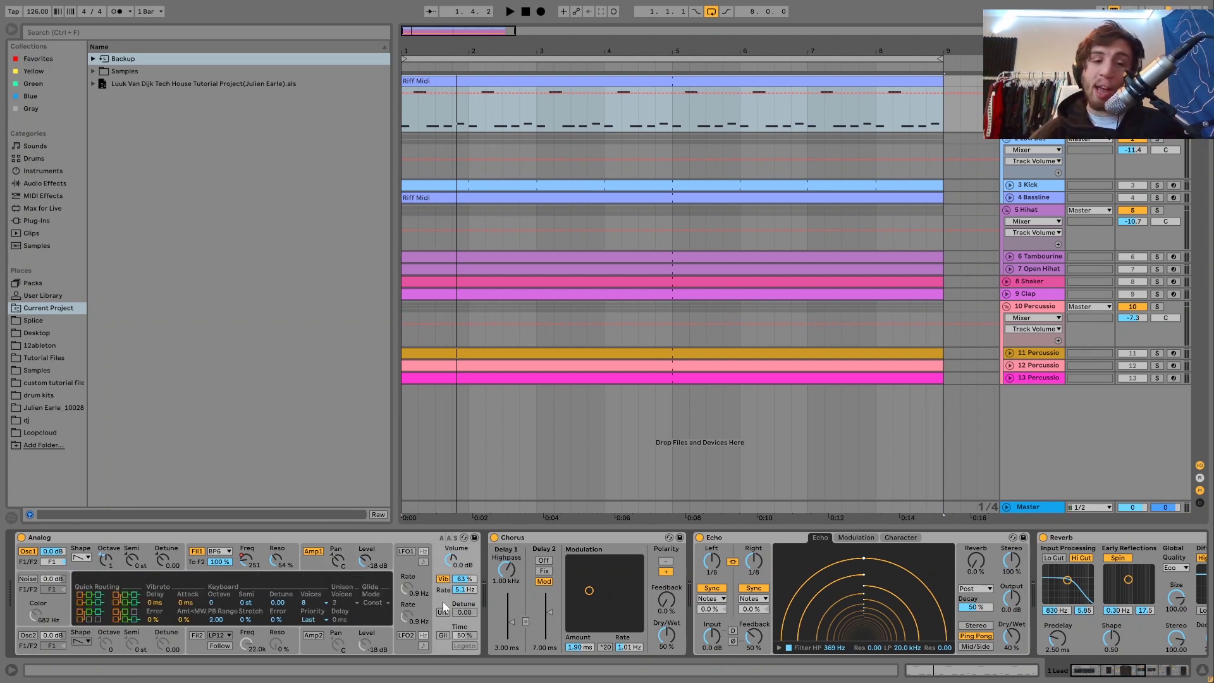
# Go through the lead's Chorus, Echo, Reverb, Drum Buss and sidechained Compressor while playing the riff.
pyautogui.scroll(-5, 442, 601)
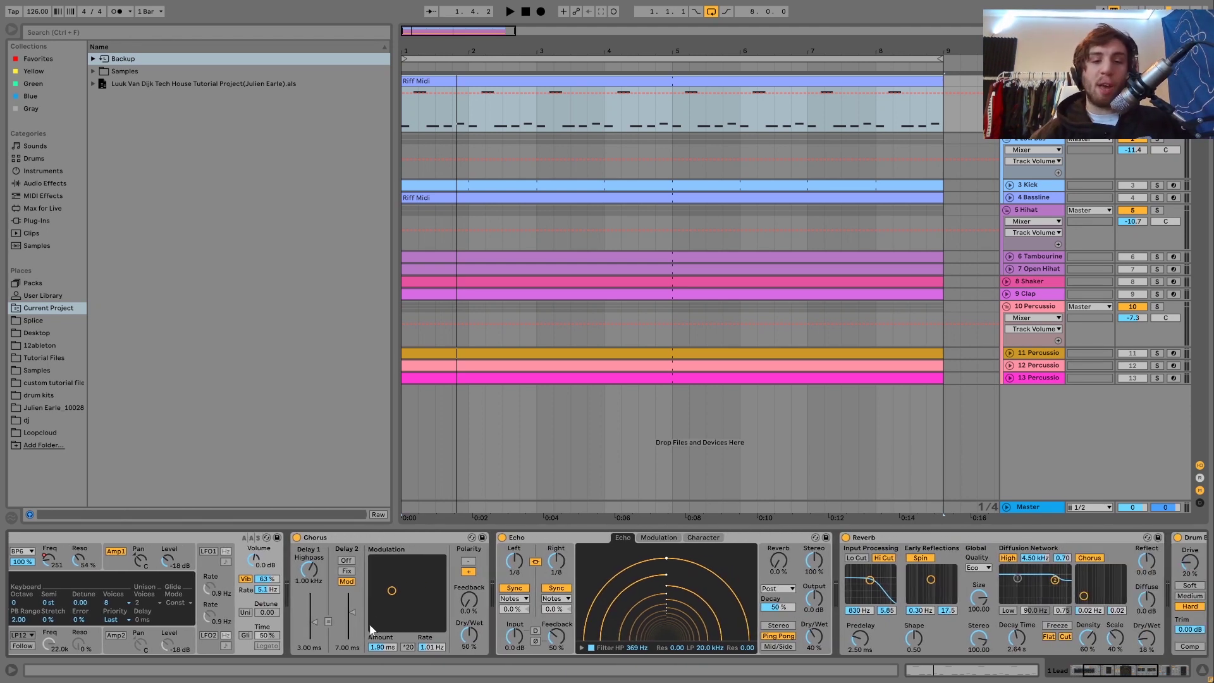
pyautogui.scroll(-3, 494, 547)
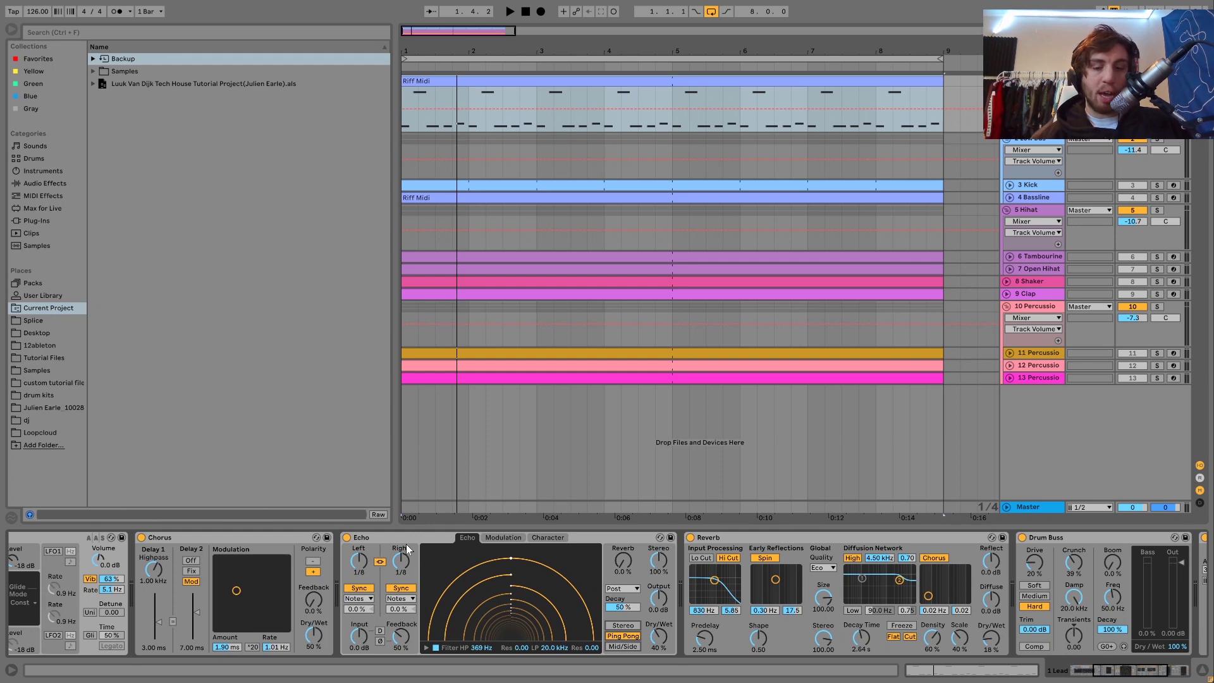
pyautogui.press('space')
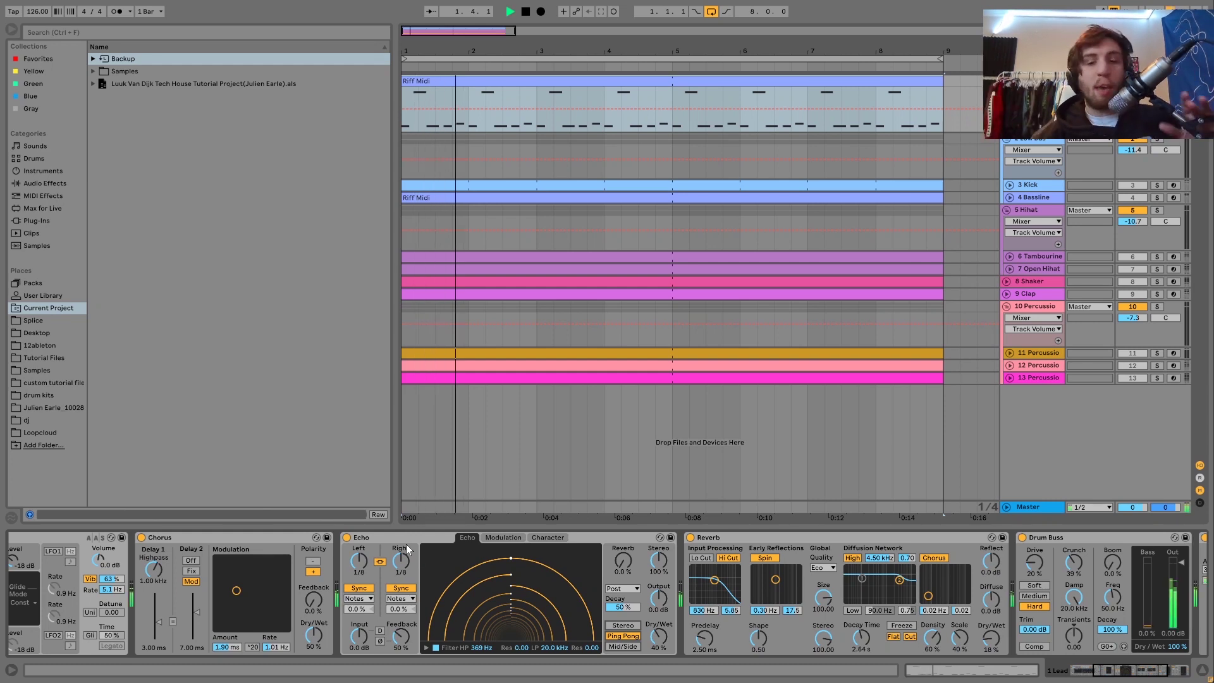
pyautogui.scroll(-5, 406, 544)
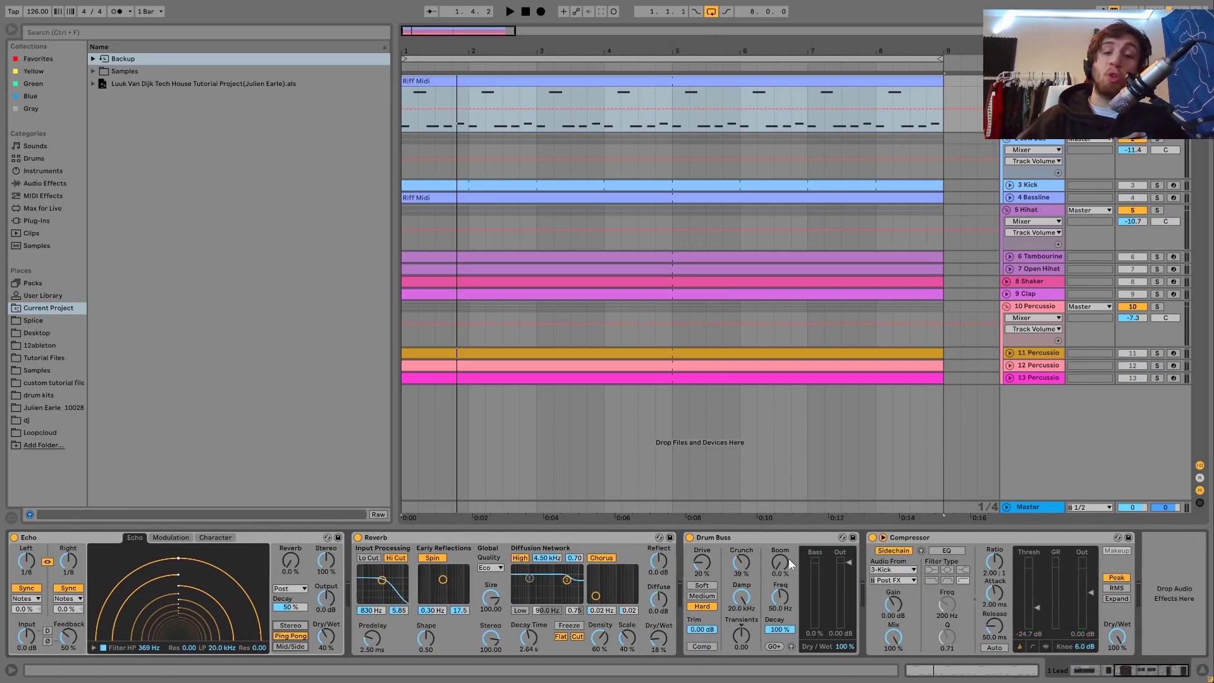
pyautogui.press('space')
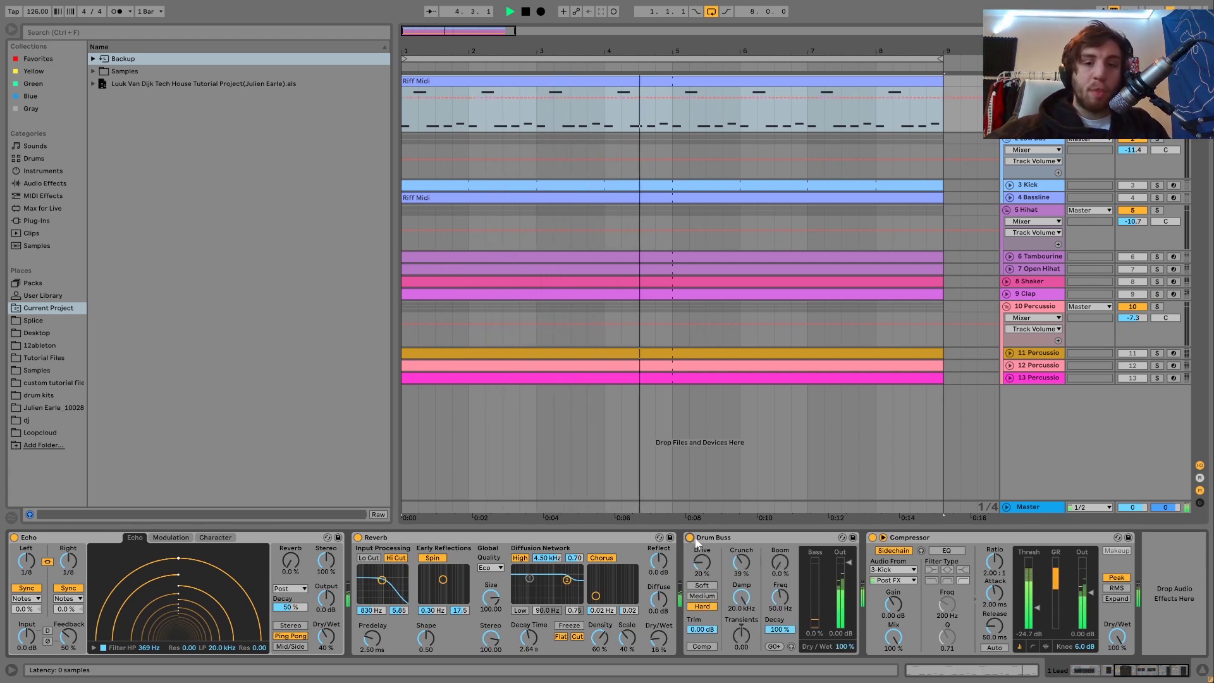
pyautogui.press('space')
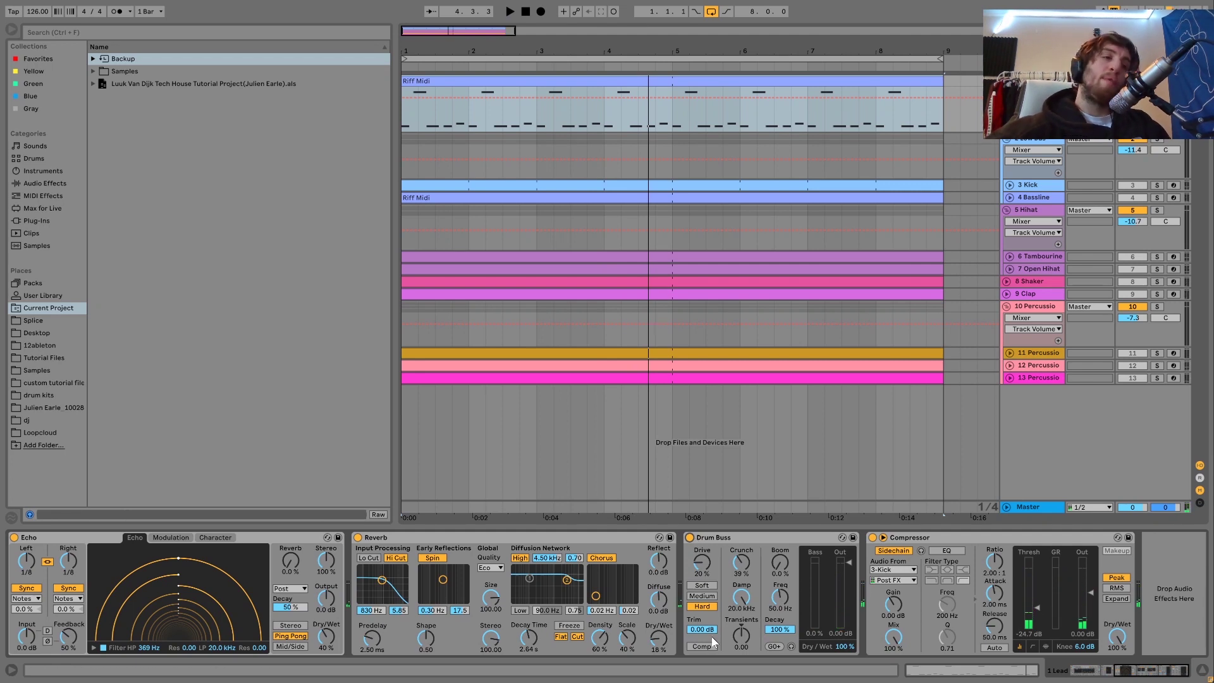
pyautogui.press('space')
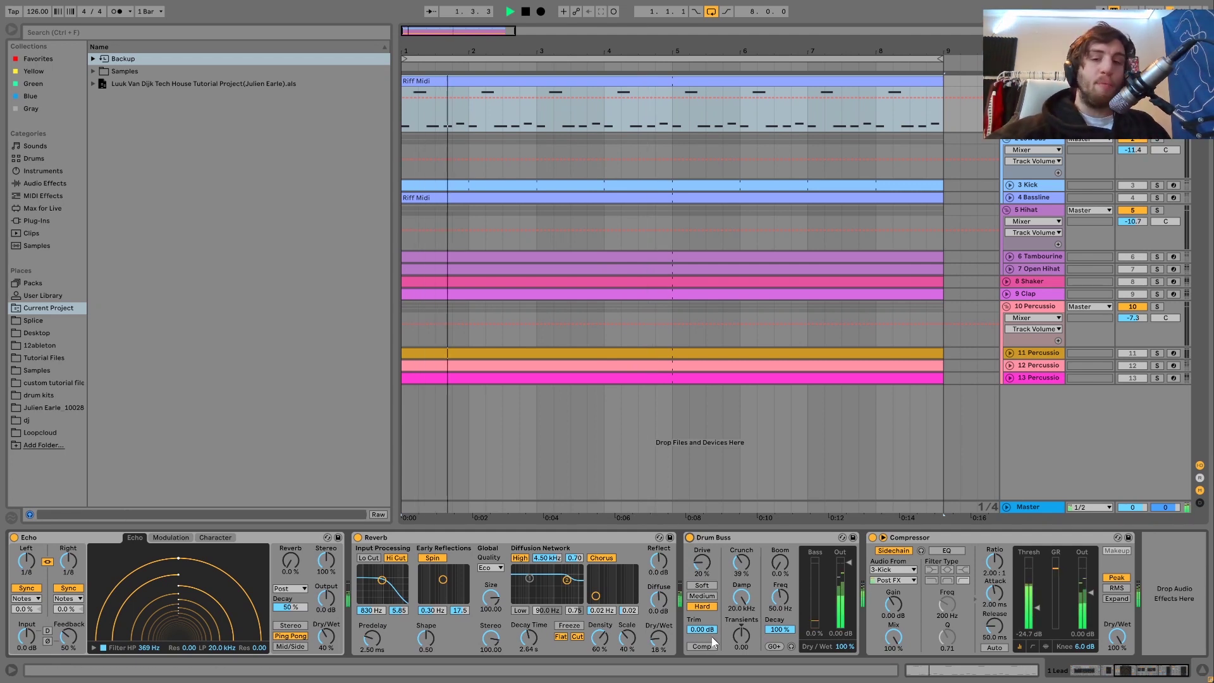
pyautogui.press('space')
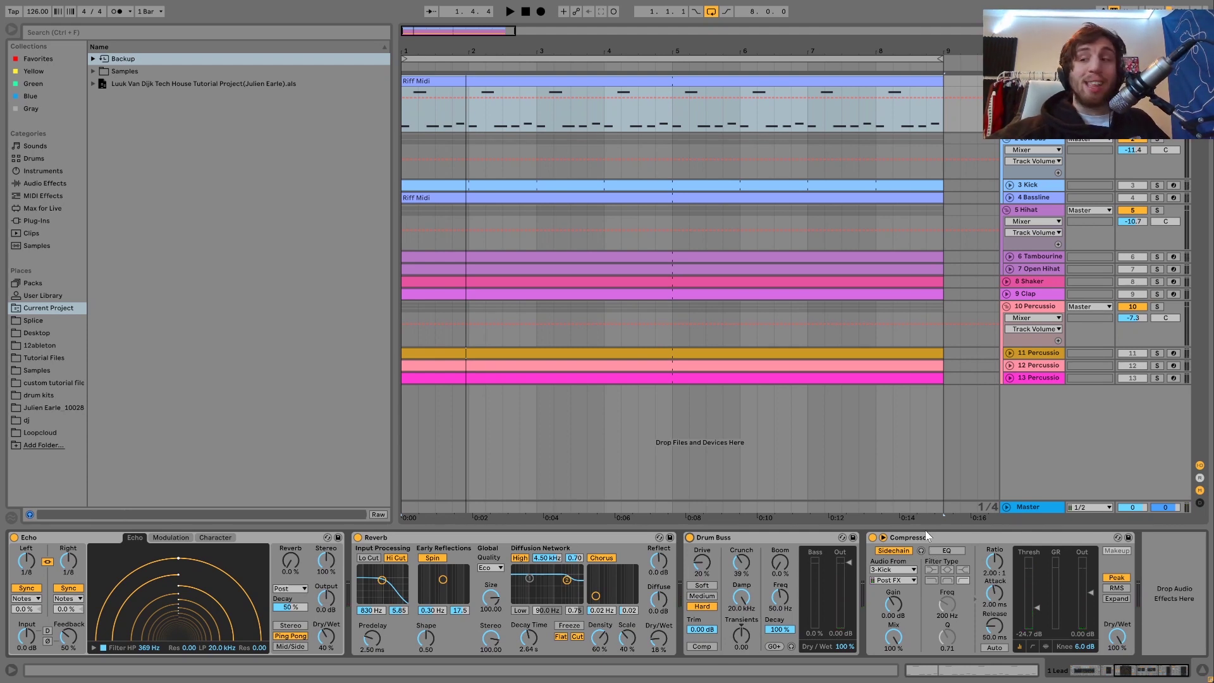
# Solo and play the Bassline track, and move it above the Kick track.
pyautogui.click(1158, 198)
pyautogui.press('space')
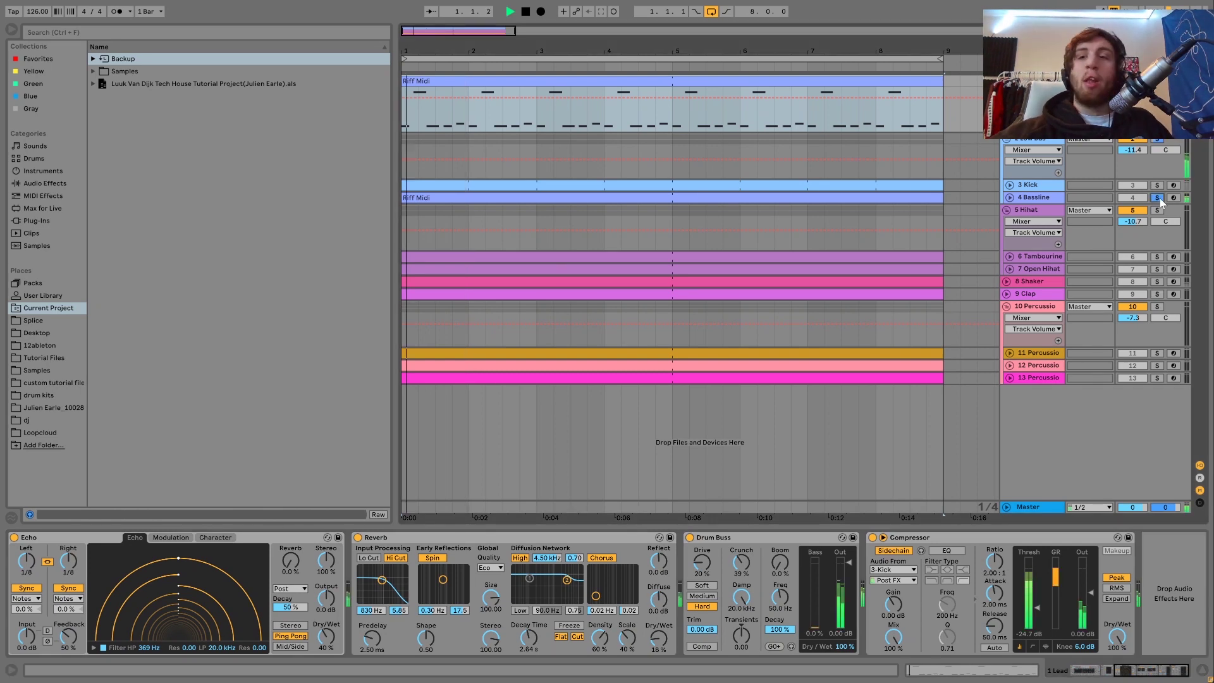
pyautogui.click(1032, 198)
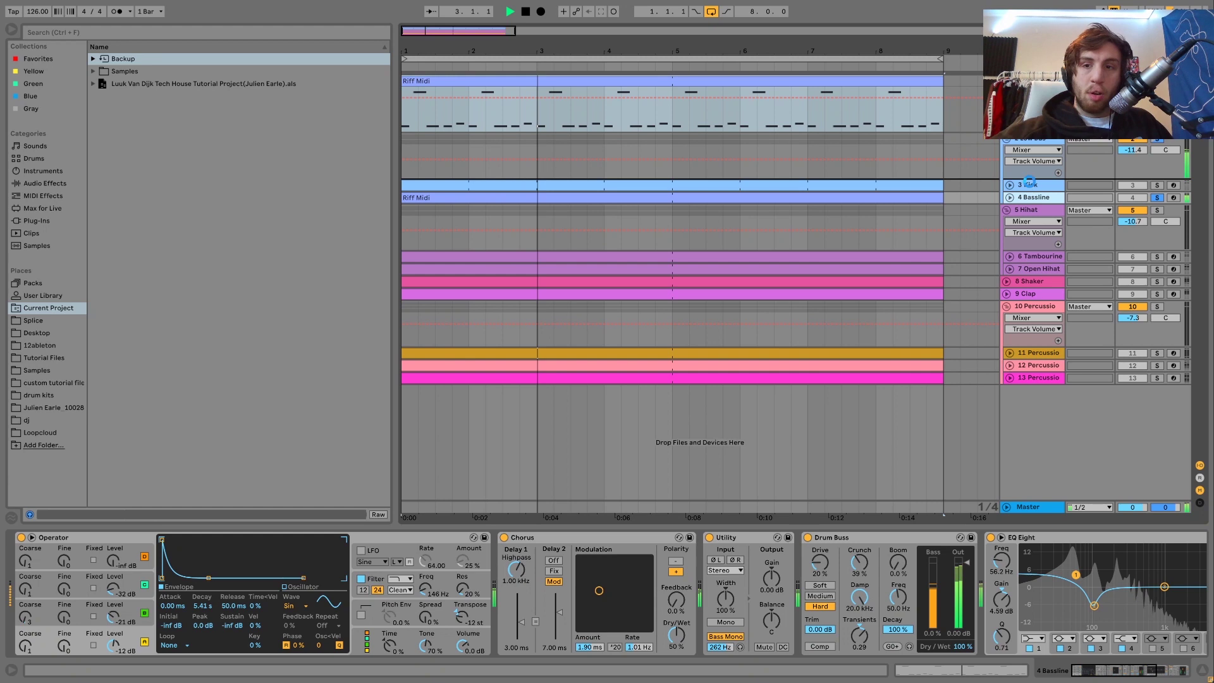
pyautogui.moveTo(1014, 184); pyautogui.dragTo(1024, 206)
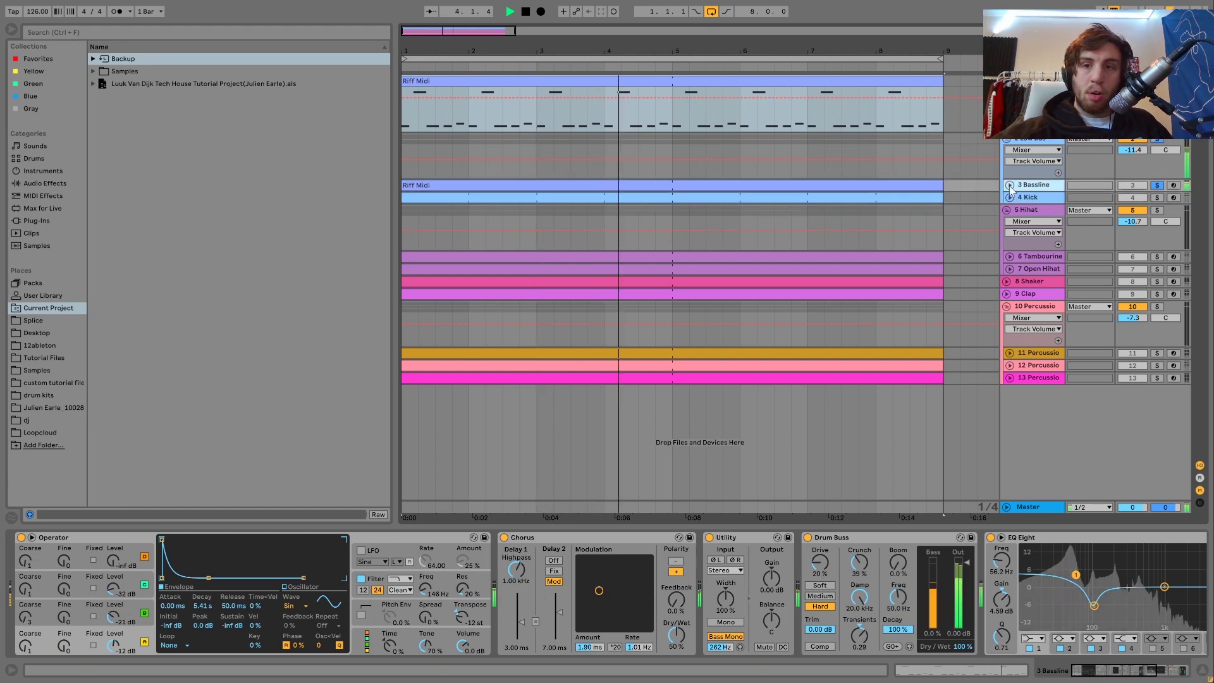
# Unfold the Bassline track, open its Riff Midi clip and play the loop to follow the notes.
pyautogui.click(1010, 184)
pyautogui.doubleClick(832, 191)
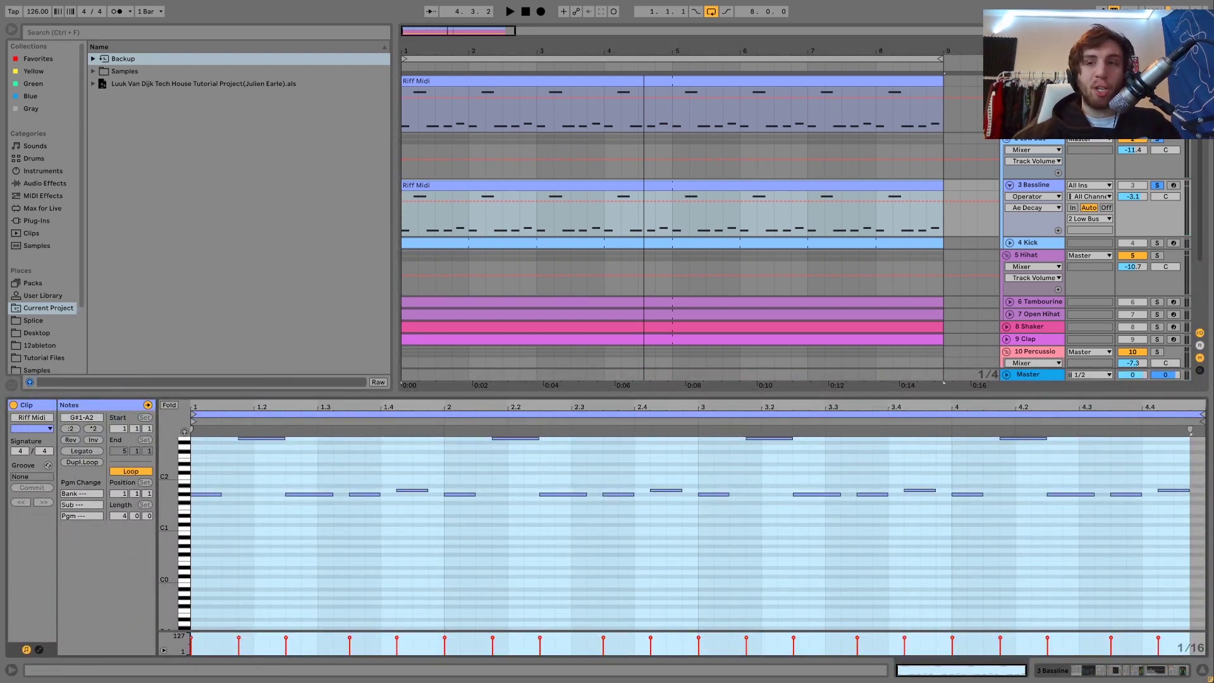
pyautogui.press('space')
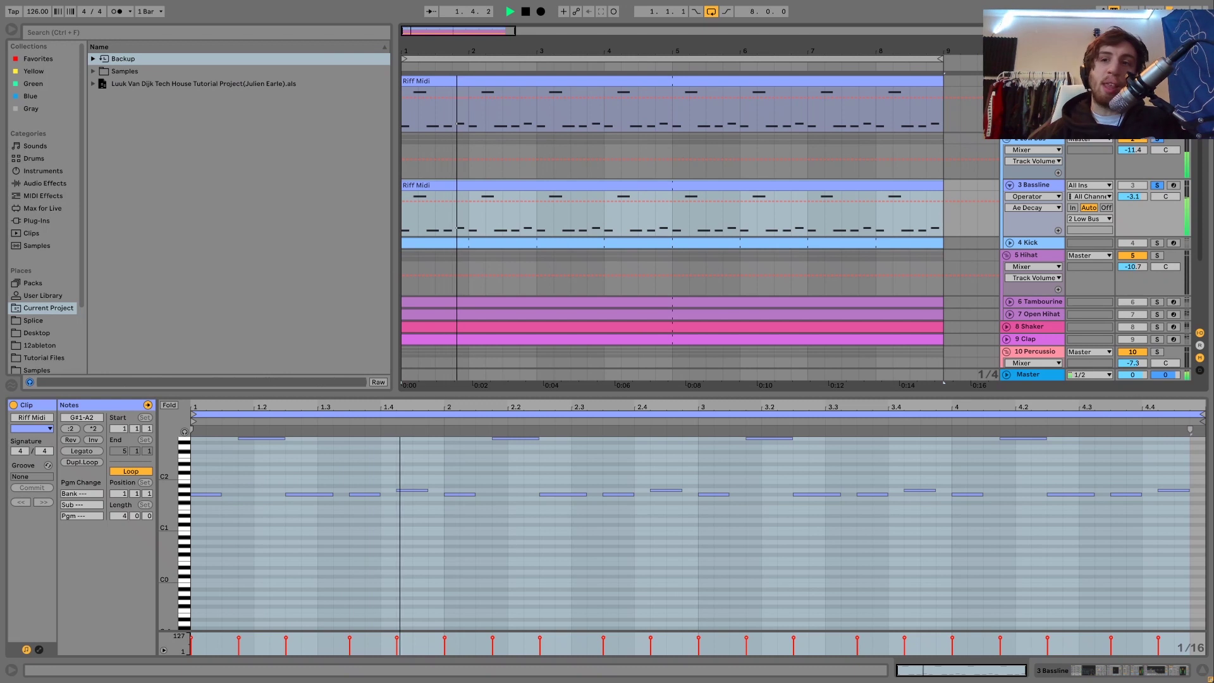
# Take the Bassline out of solo and listen to it within the full arrangement from bar 1.
pyautogui.click(1156, 185)
pyautogui.click(1039, 188)
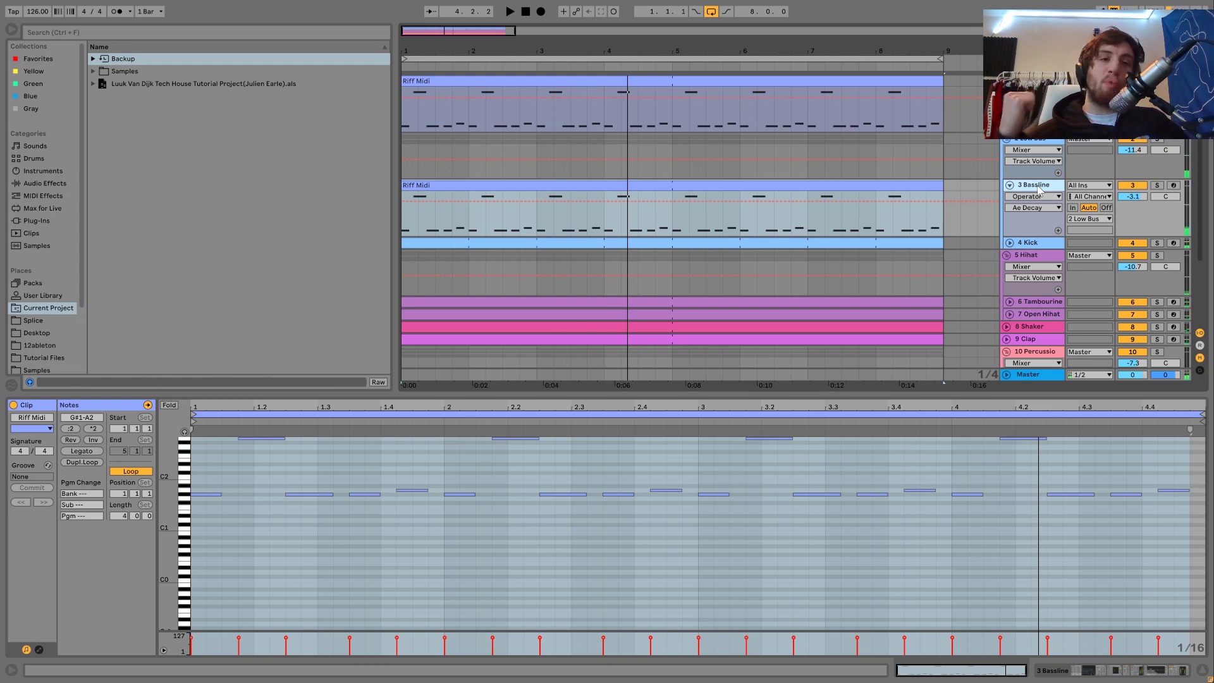
pyautogui.press('space')
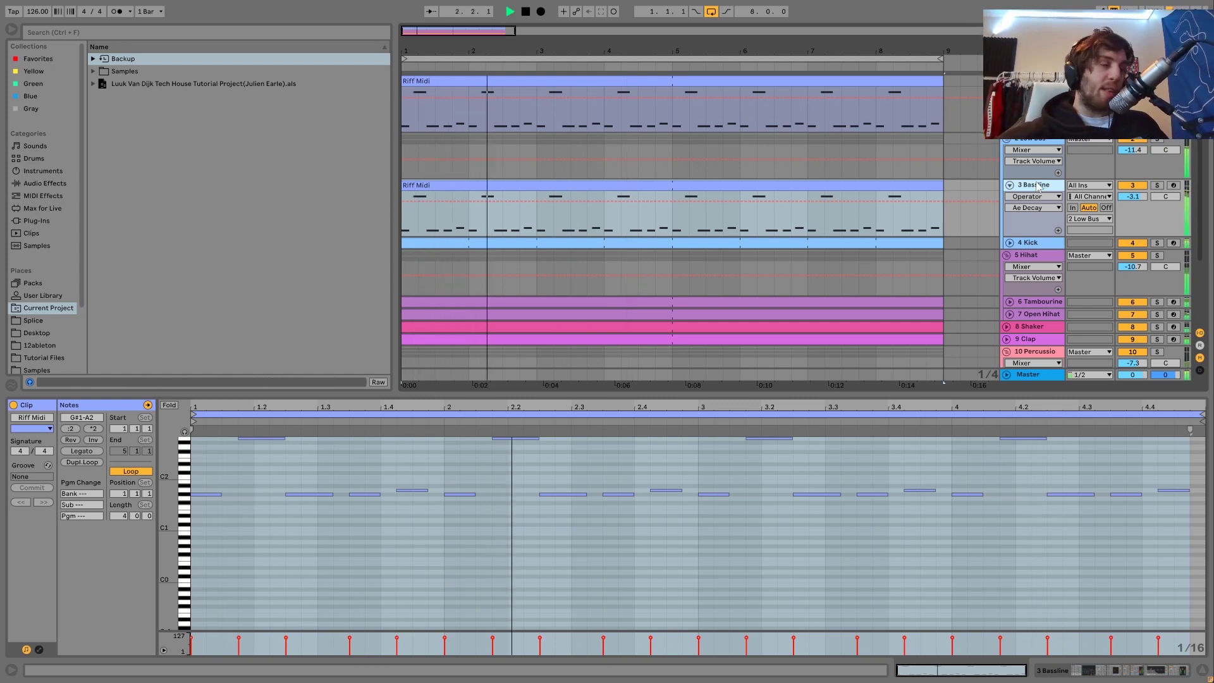
pyautogui.press('space')
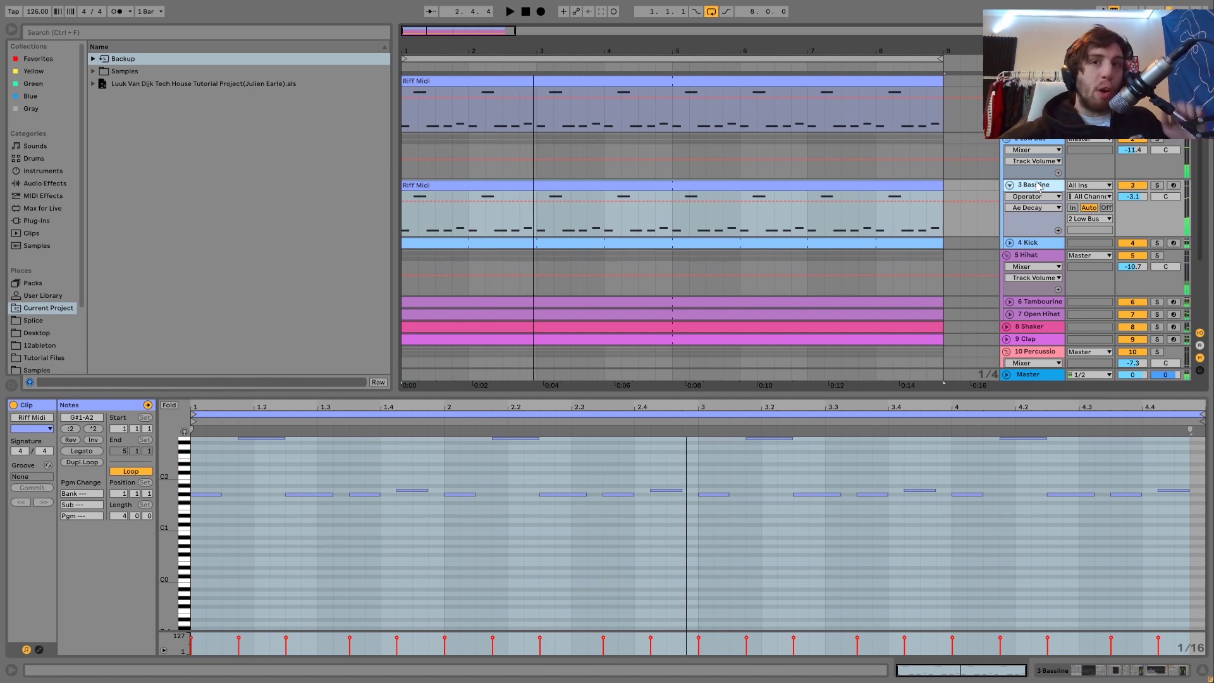
pyautogui.press('space')
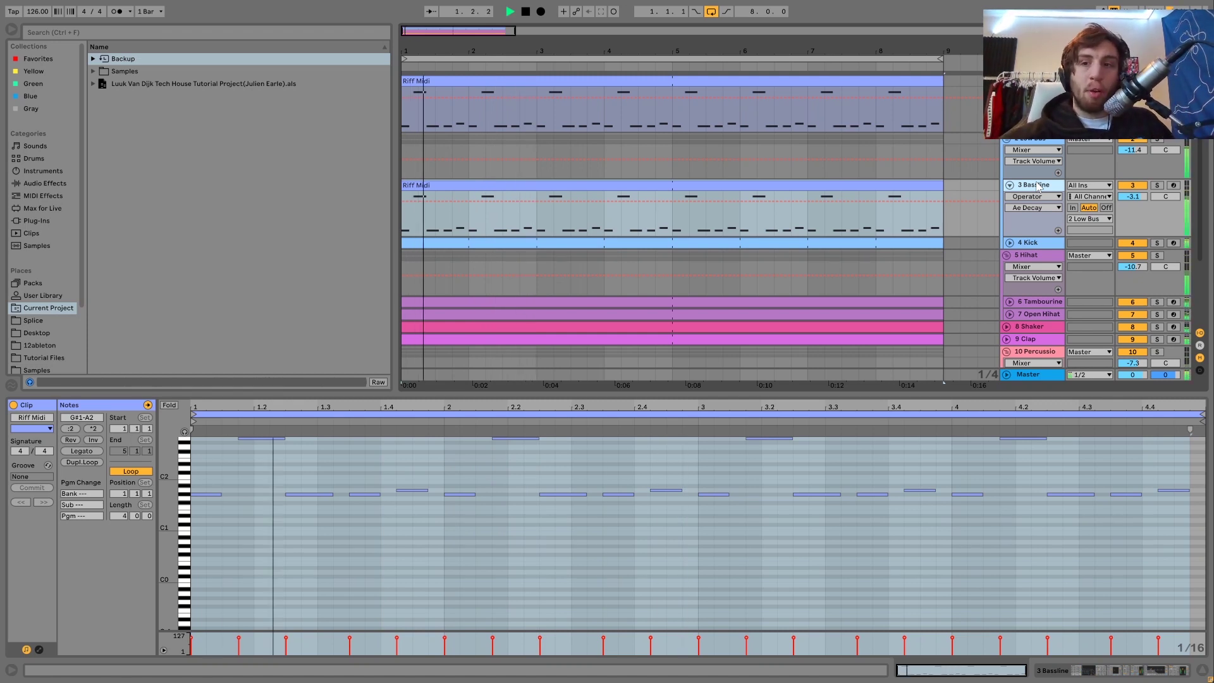
# Solo the Bassline again and show its Operator device chain.
pyautogui.click(1156, 185)
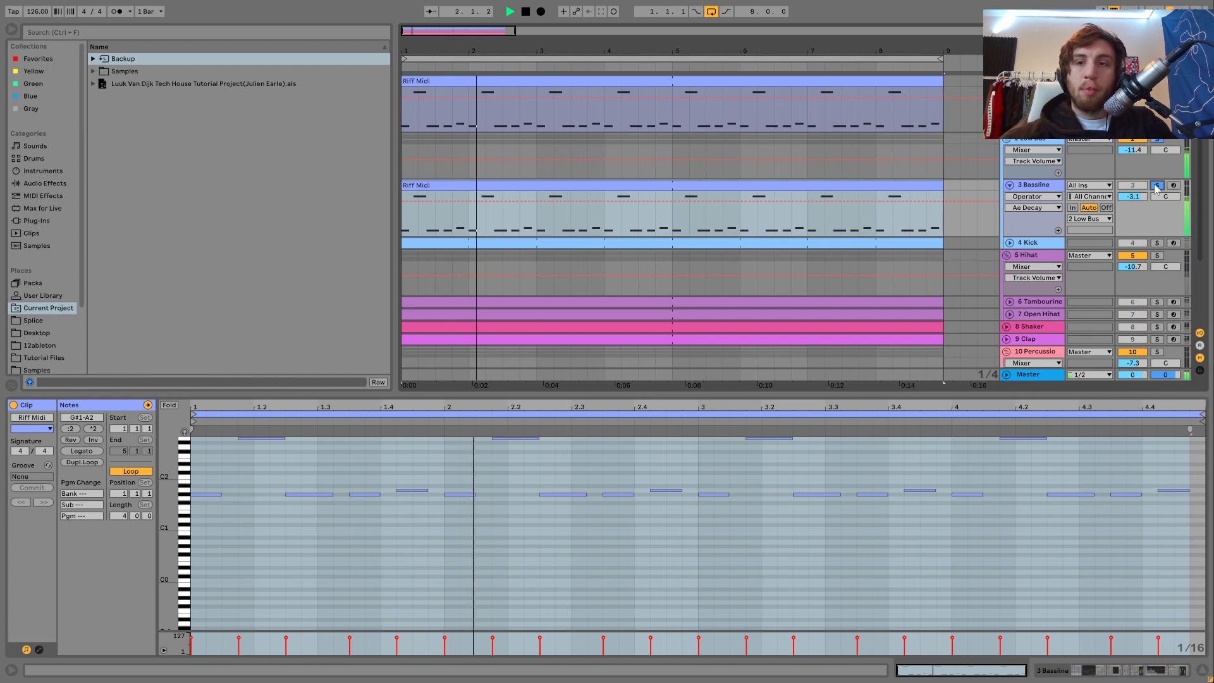
pyautogui.click(1035, 185)
pyautogui.press('space')
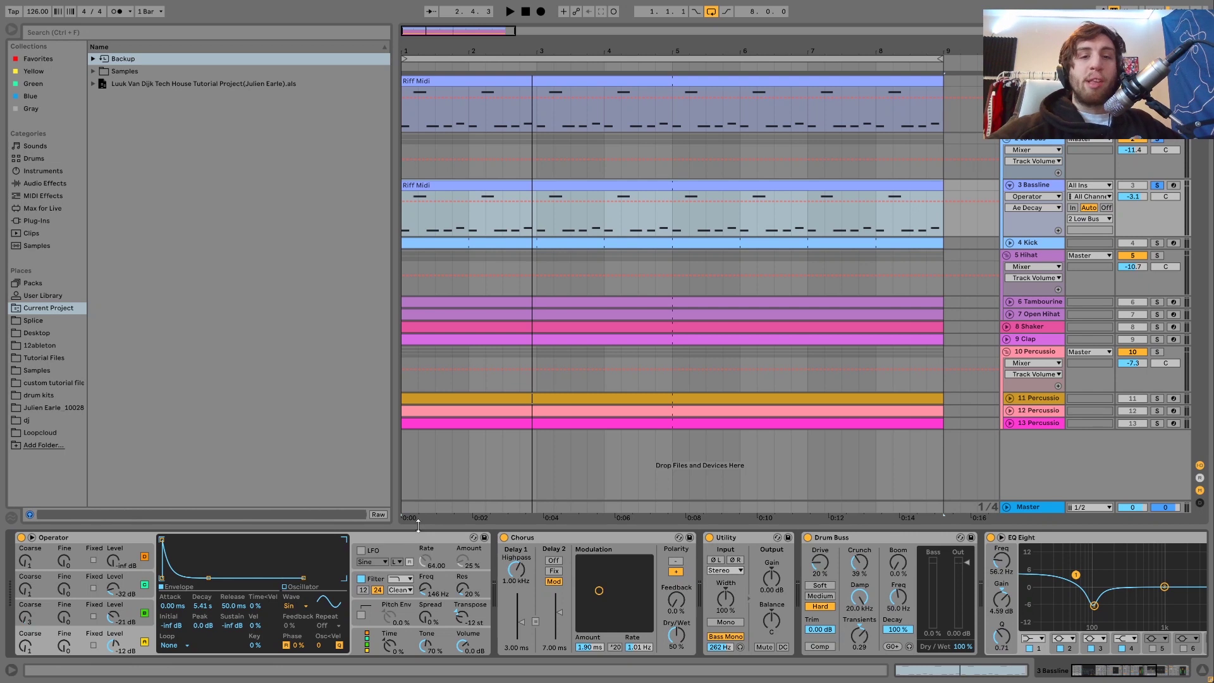
# Examine the levels of Operator's oscillators B and C and oscillator B's coarse tuning while playing the soloed bassline.
pyautogui.click(132, 621)
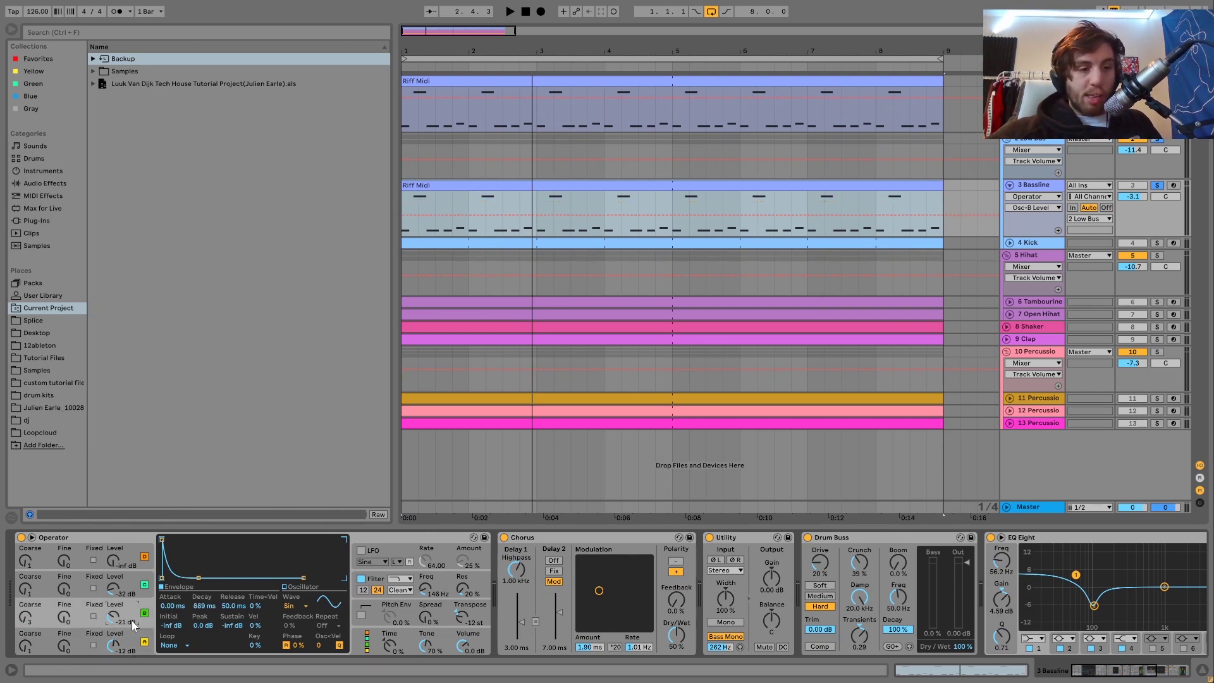
pyautogui.click(128, 575)
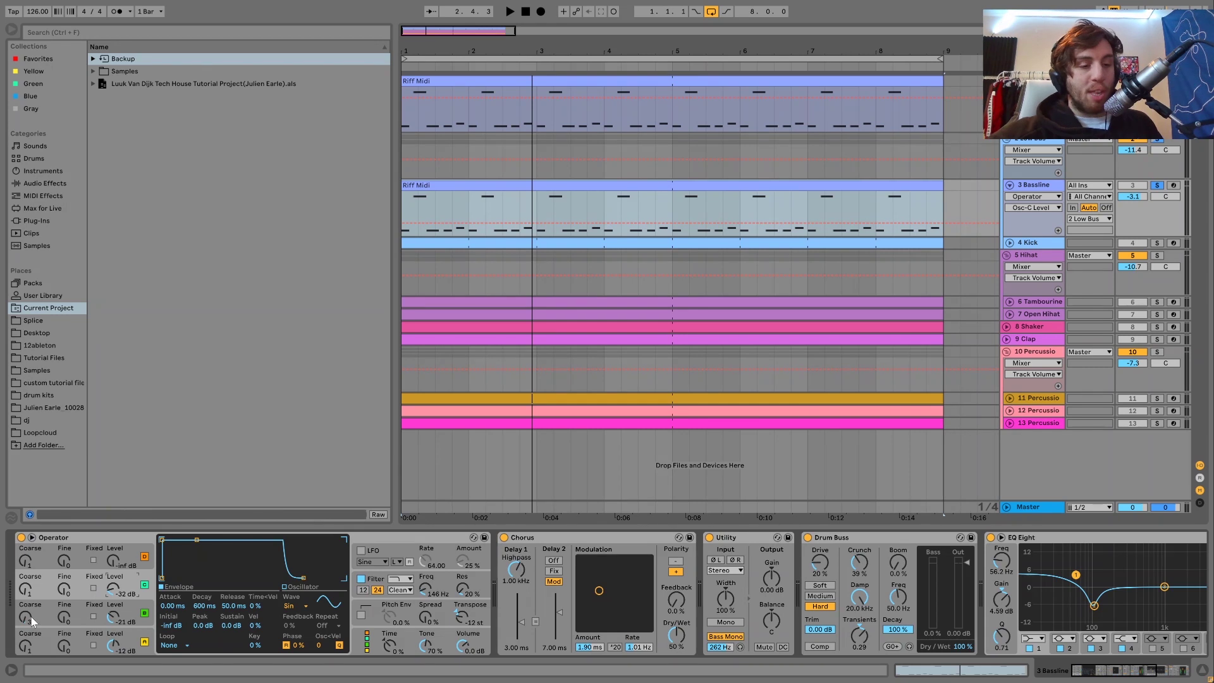
pyautogui.moveTo(28, 623); pyautogui.dragTo(32, 621)
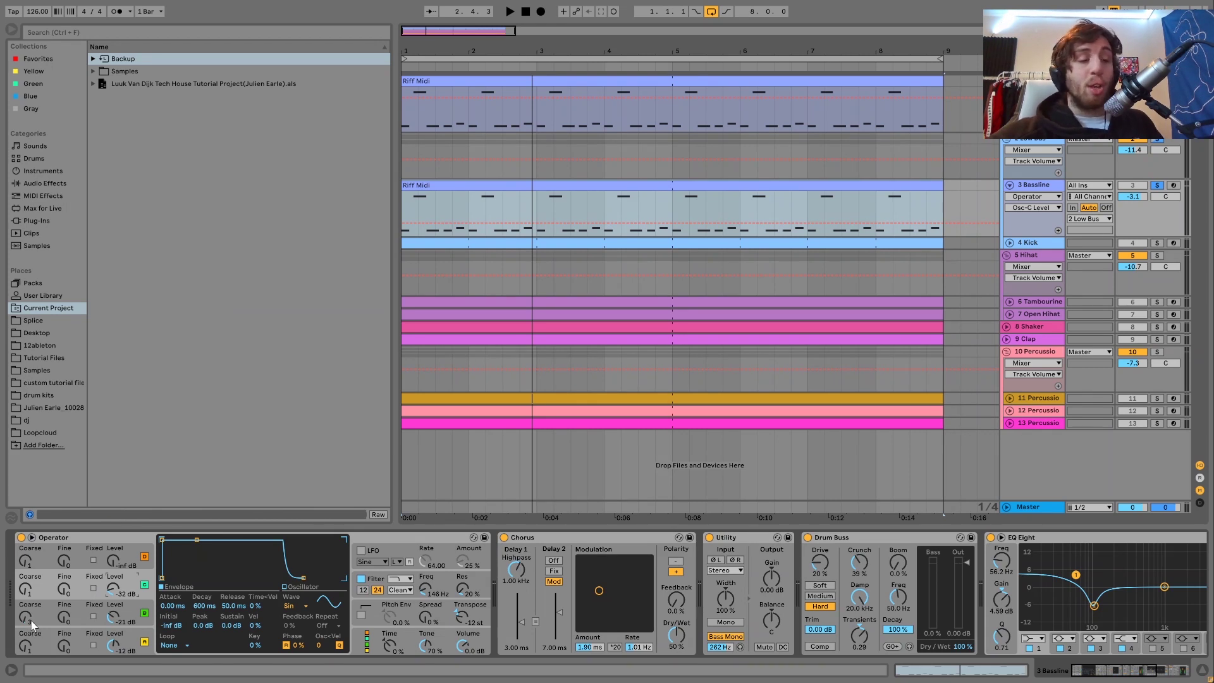
pyautogui.press('space')
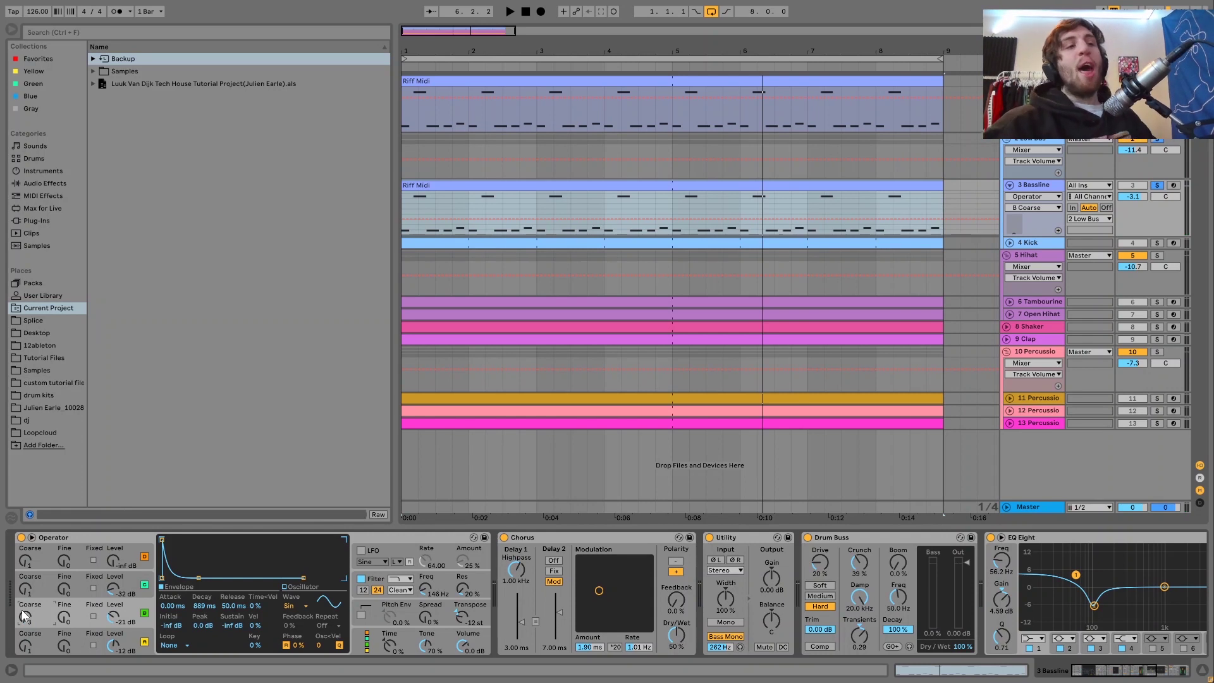
pyautogui.press('space')
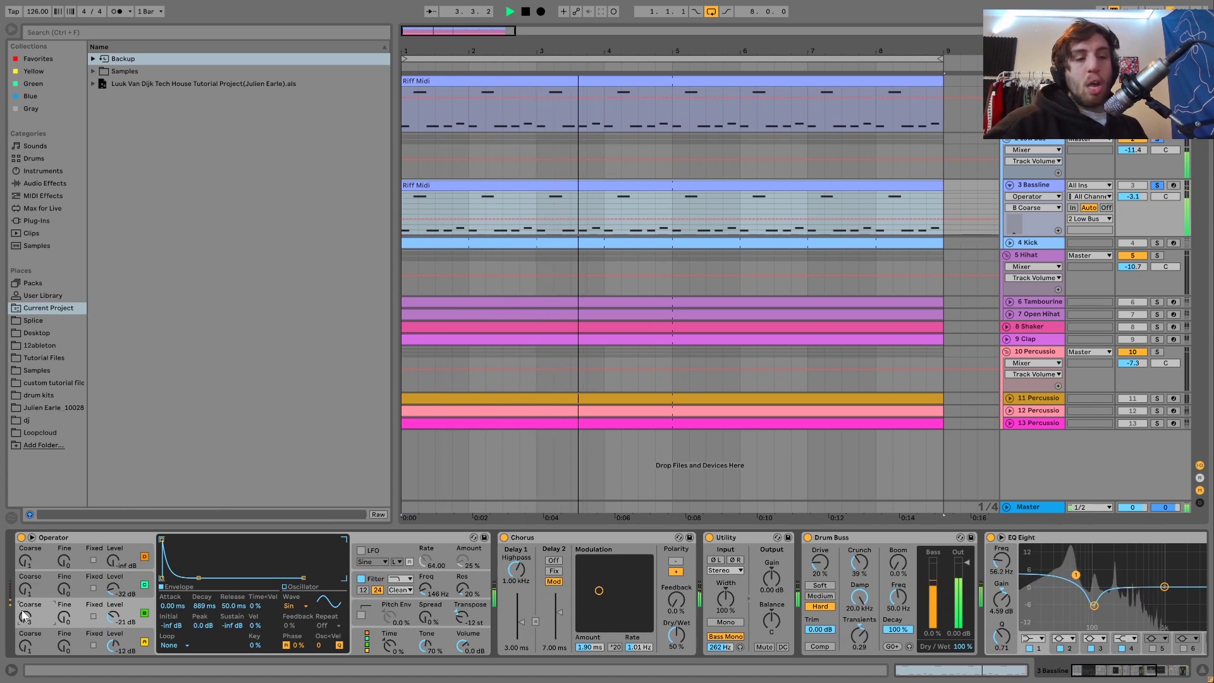
pyautogui.press('space')
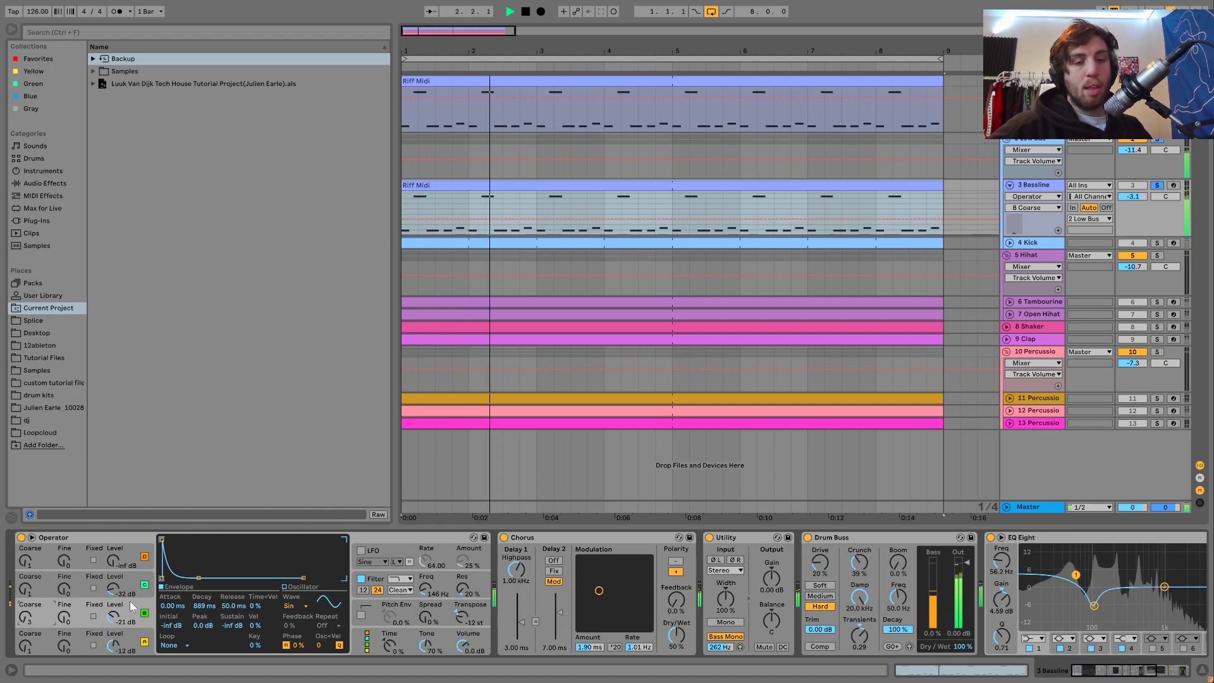
# Show Operator's filter settings and compare the bassline with the filter switched off and back on.
pyautogui.click(377, 584)
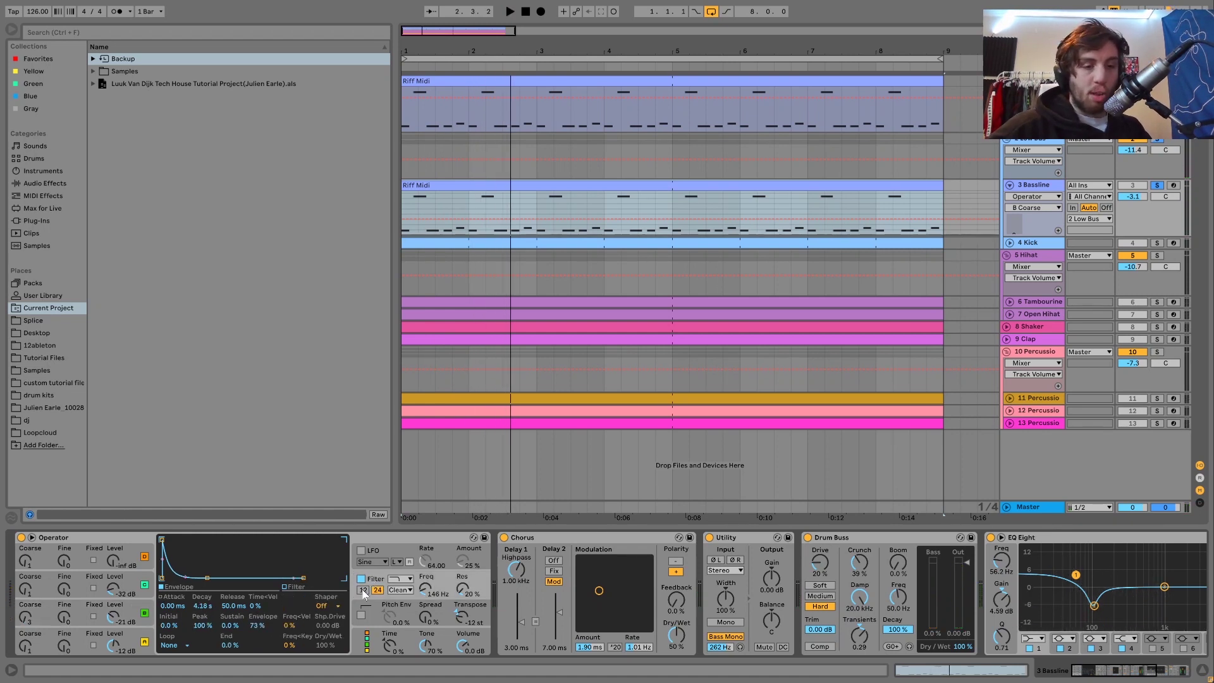
pyautogui.click(361, 579)
pyautogui.press('space')
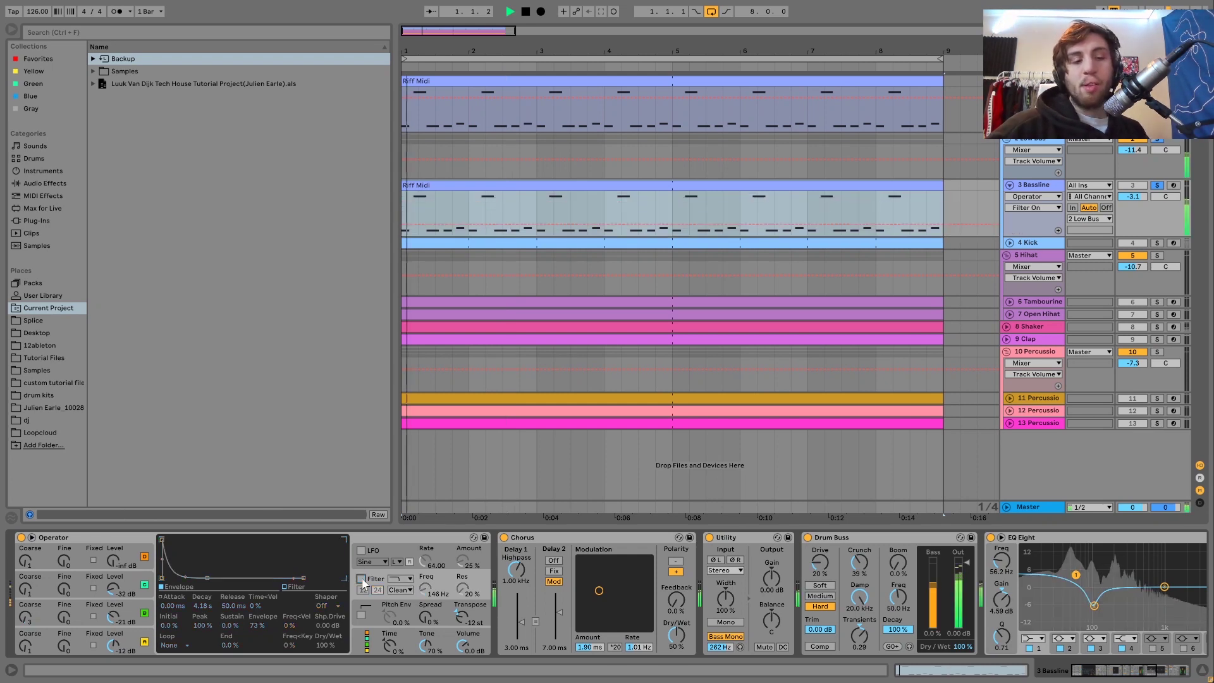
pyautogui.click(362, 578)
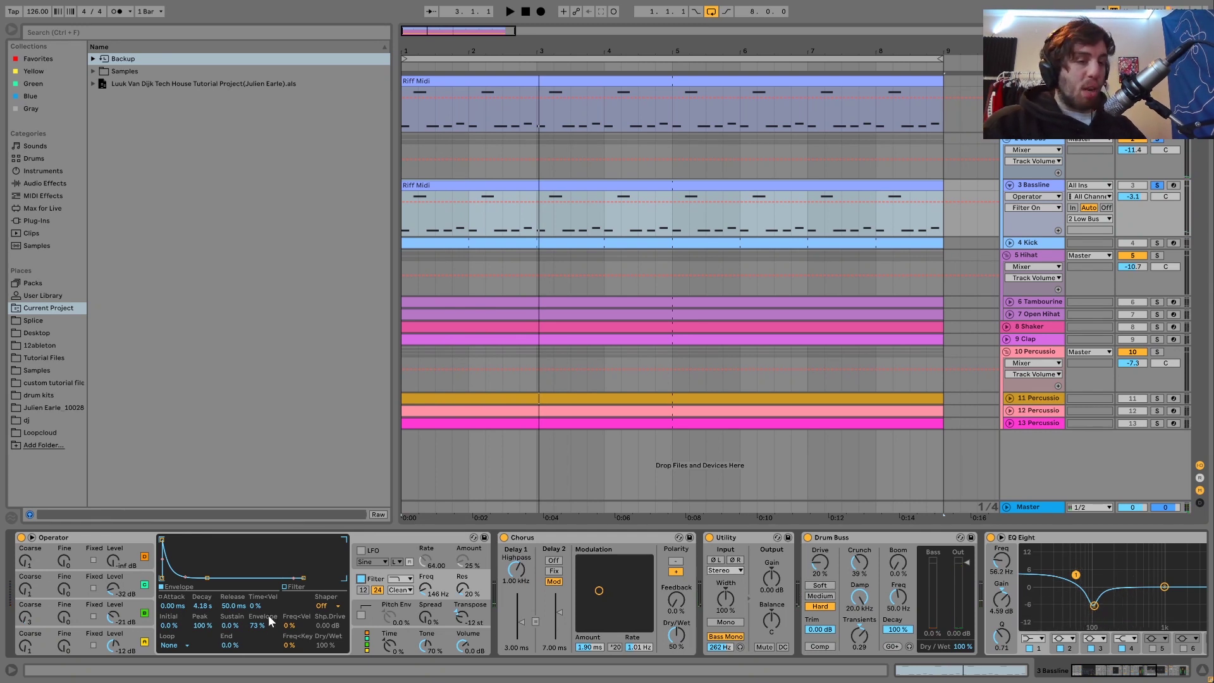
# Play the bassline with the filter active, comparing it in the full mix and soloed again.
pyautogui.press('space')
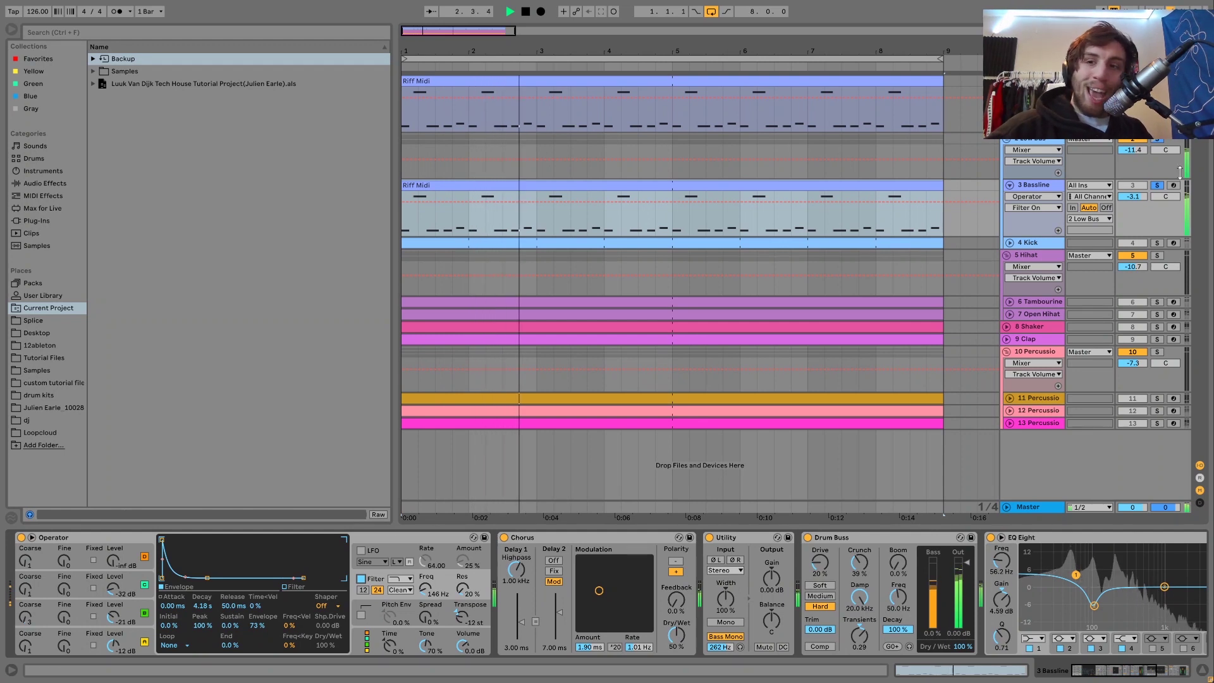
pyautogui.click(1161, 184)
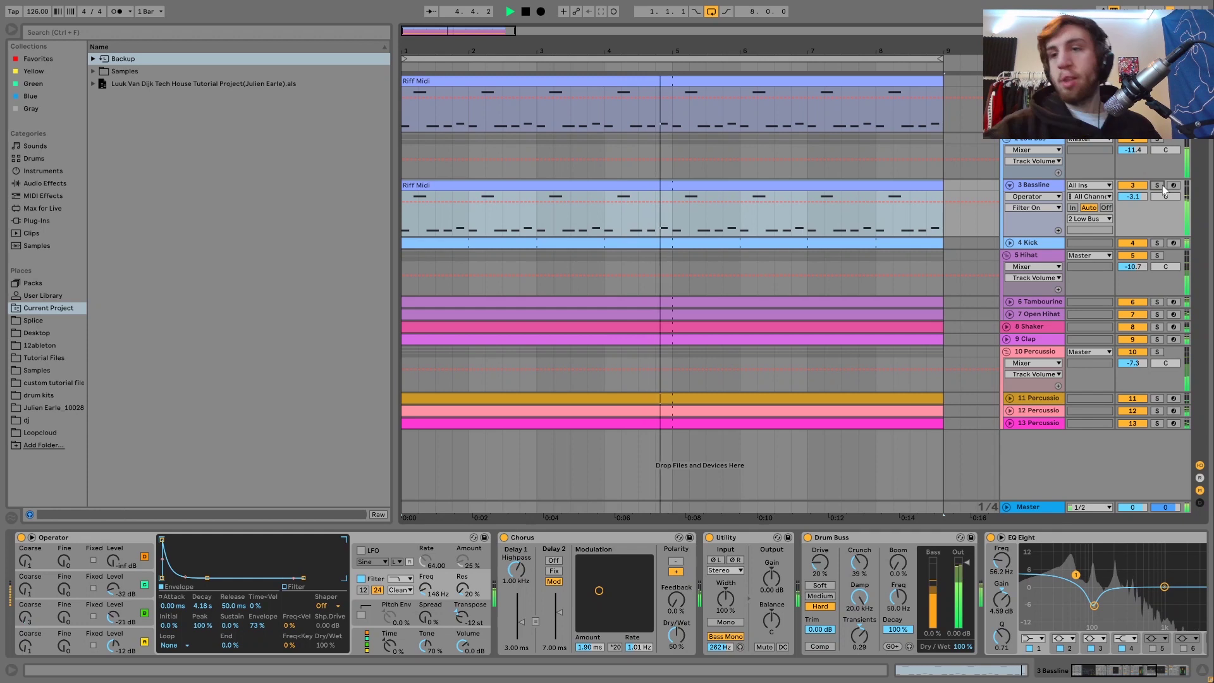
pyautogui.click(1159, 185)
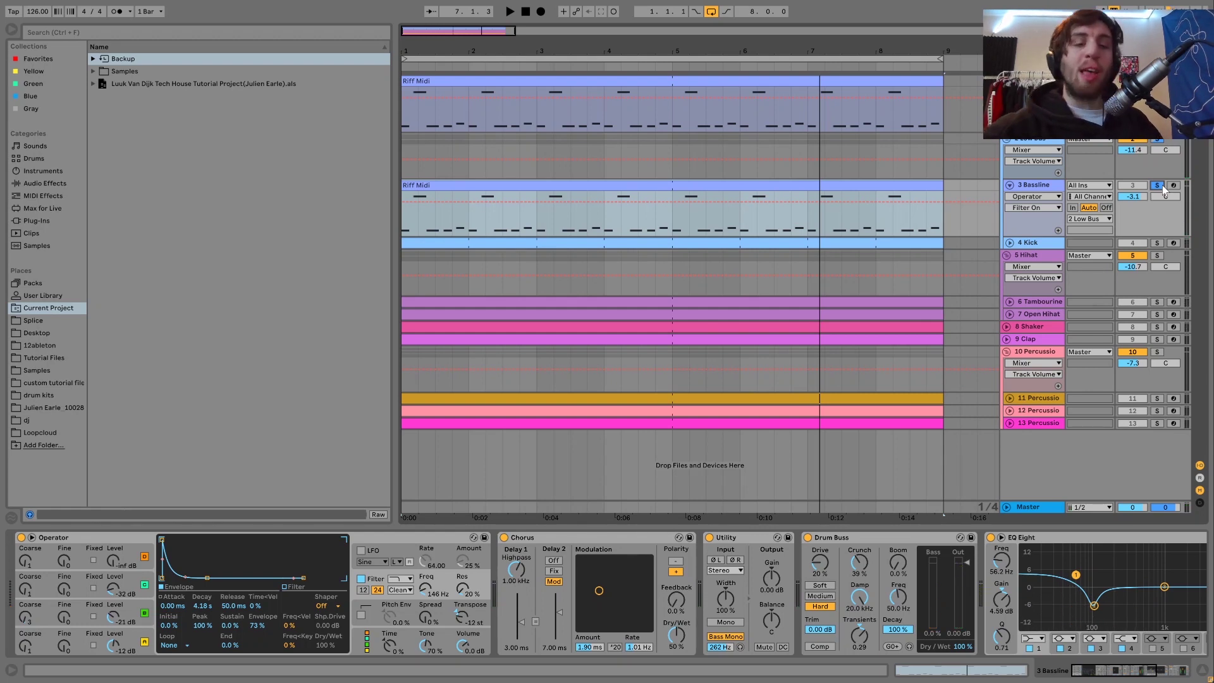
# Check the Chorus and Utility effects on the soloed bassline by bypassing and re-enabling them around playback.
pyautogui.click(709, 537)
pyautogui.click(505, 538)
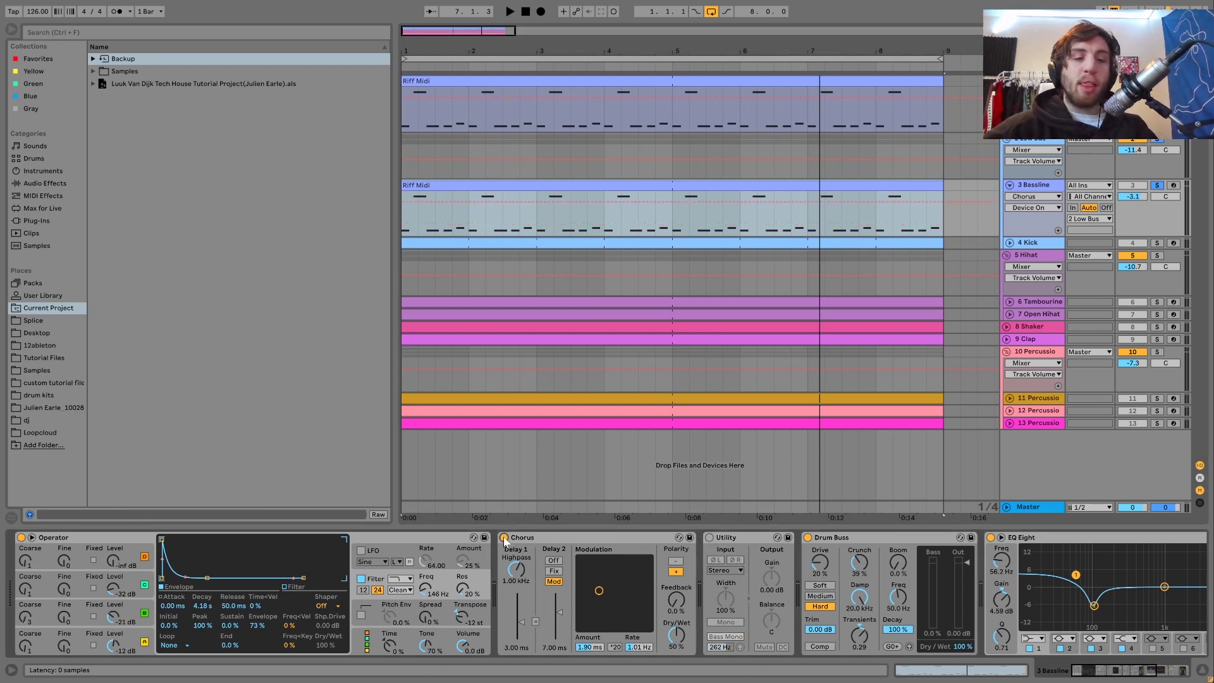
pyautogui.press('space')
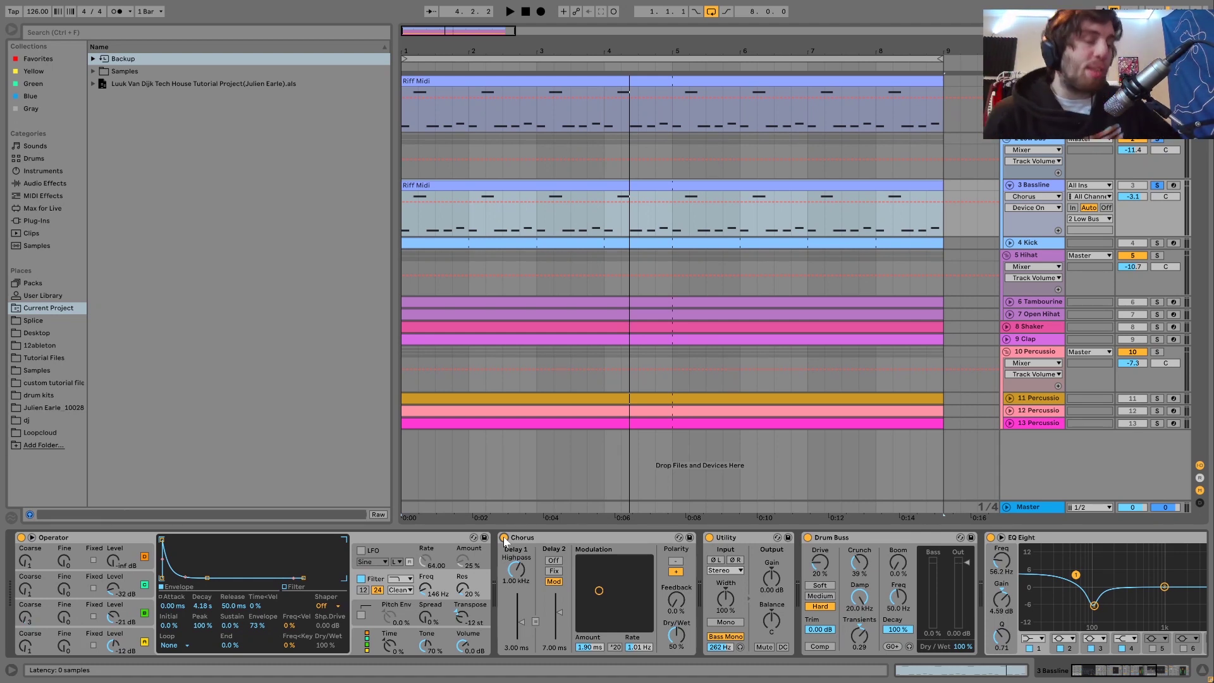
pyautogui.press('space')
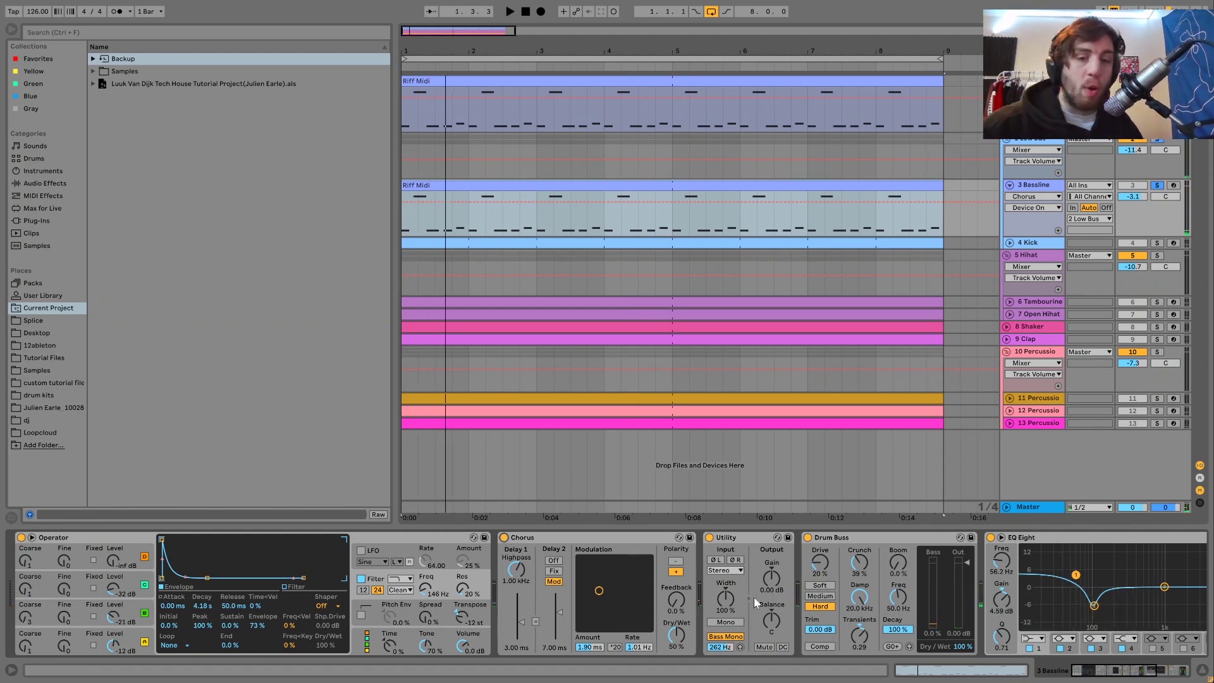
# Compare the soloed bassline with its Utility device off and on, focusing on the Bass Mono setting.
pyautogui.press('space')
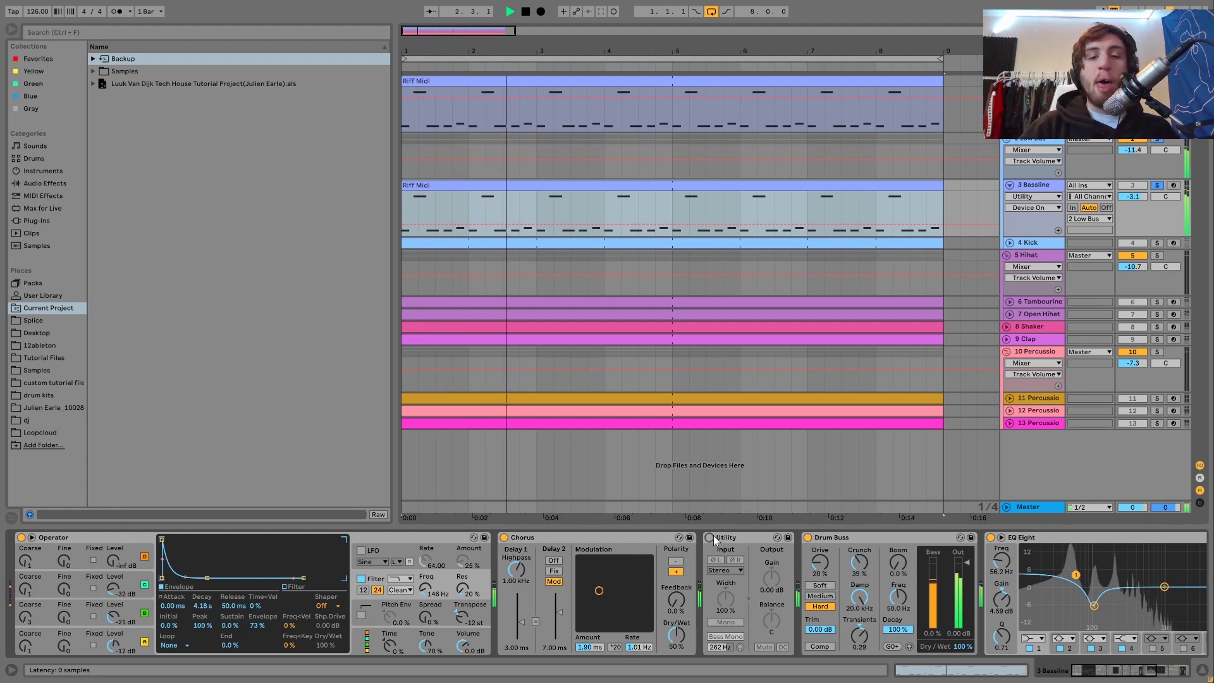
pyautogui.click(710, 538)
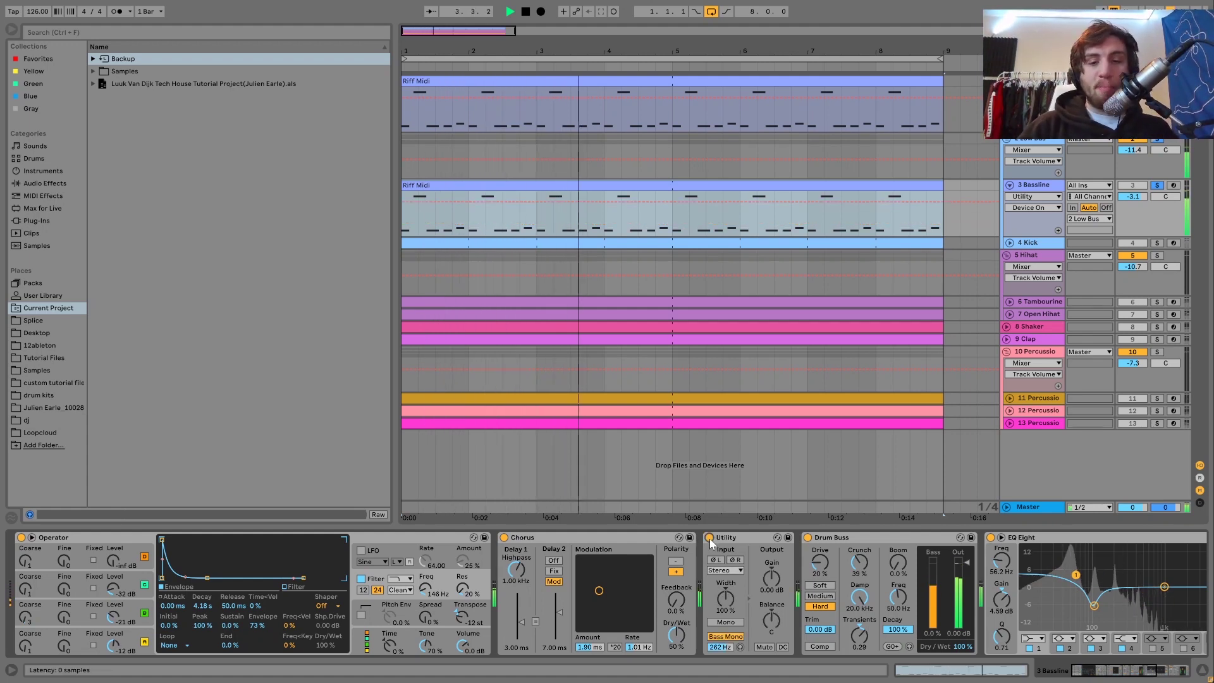
pyautogui.click(735, 544)
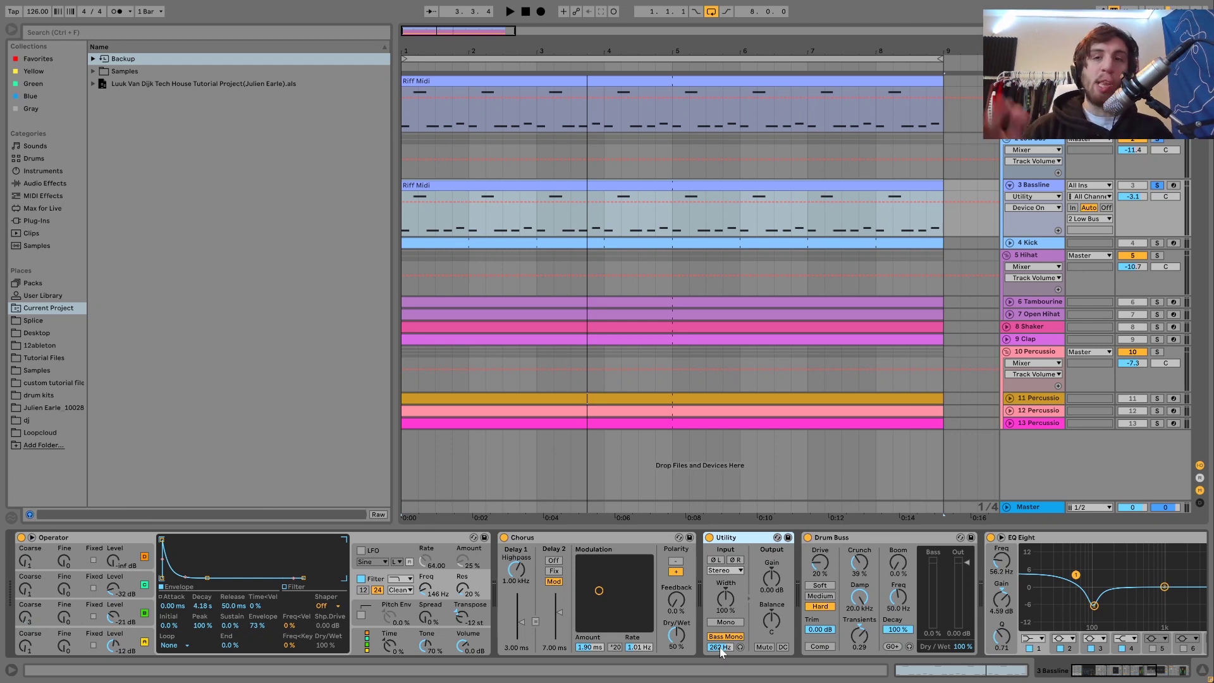
pyautogui.press('space')
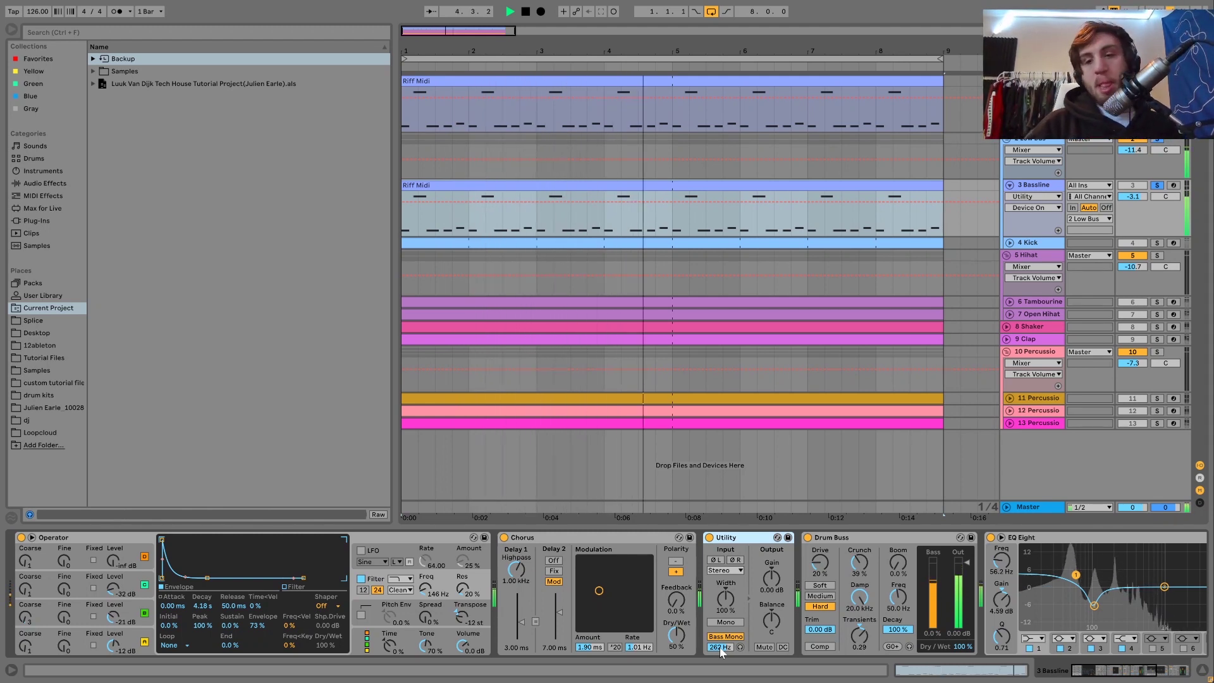
pyautogui.press('space')
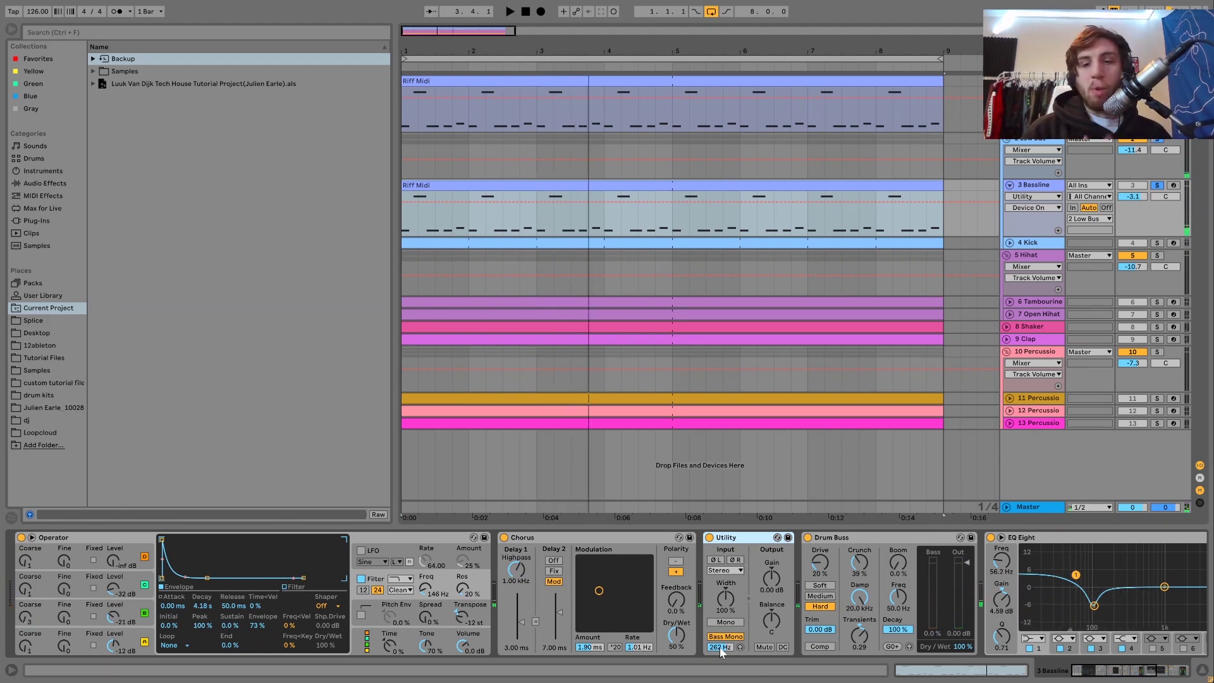
pyautogui.press('space')
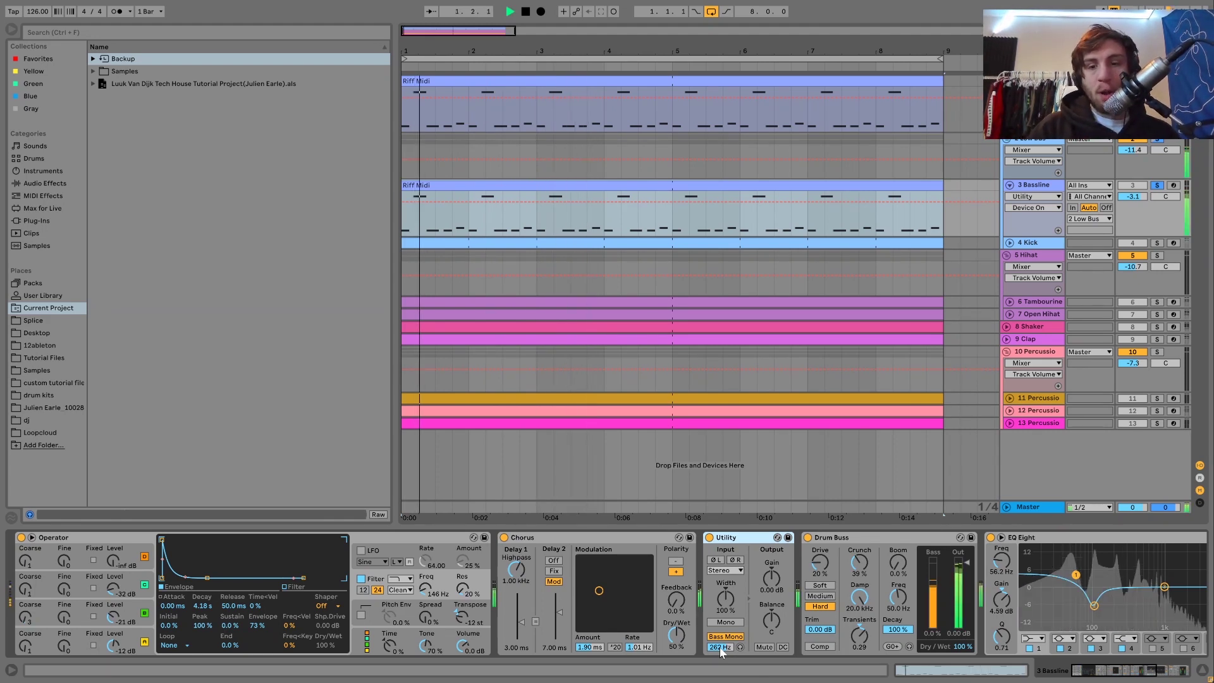
# Examine the bassline's Drum Buss settings, including Transients, while starting and stopping playback of the soloed track.
pyautogui.hscroll(5, 721, 651)
pyautogui.press('space')
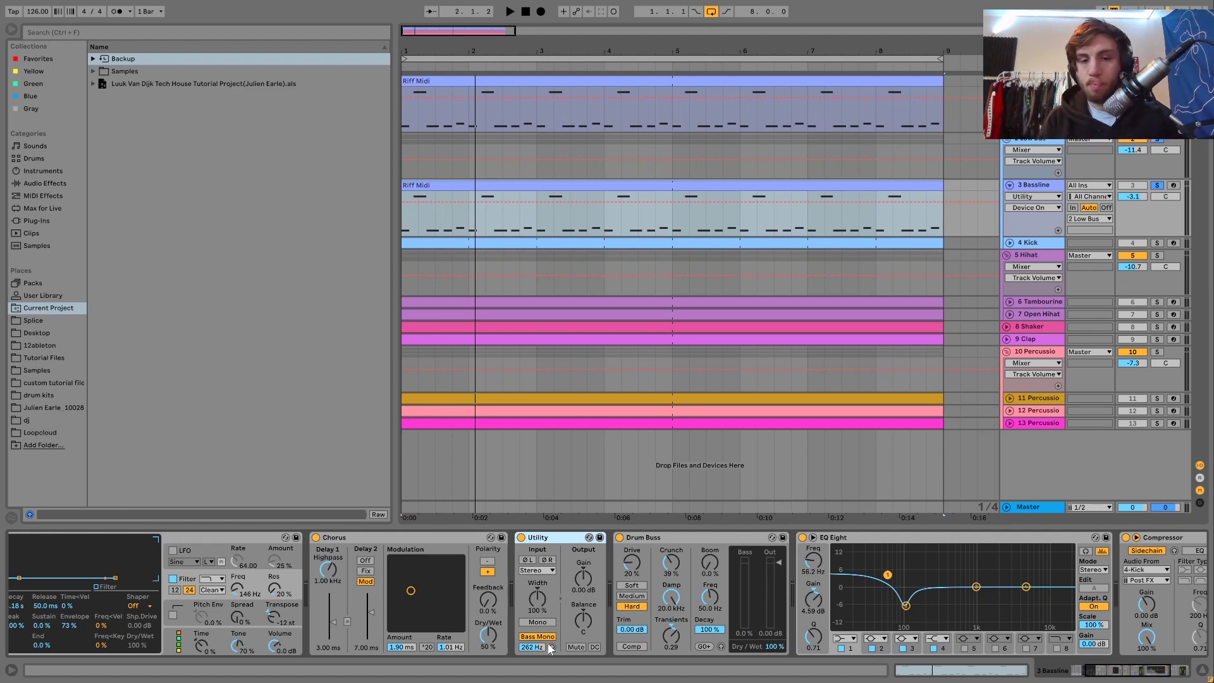
pyautogui.press('space')
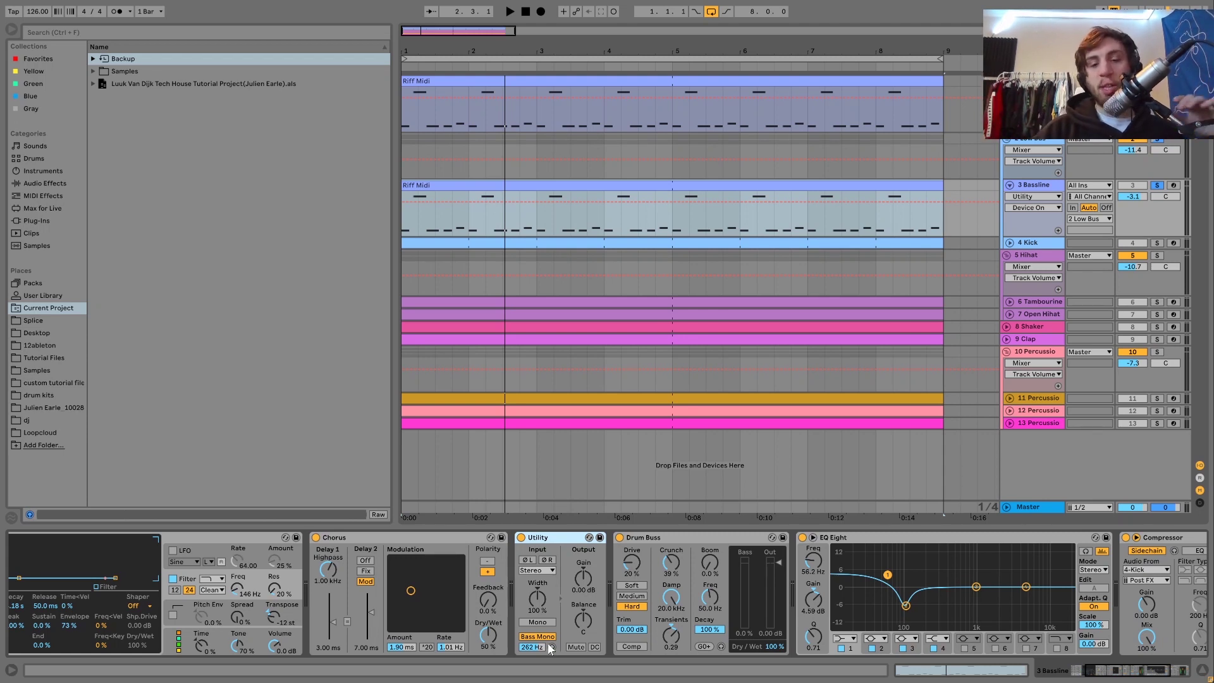
pyautogui.press('space')
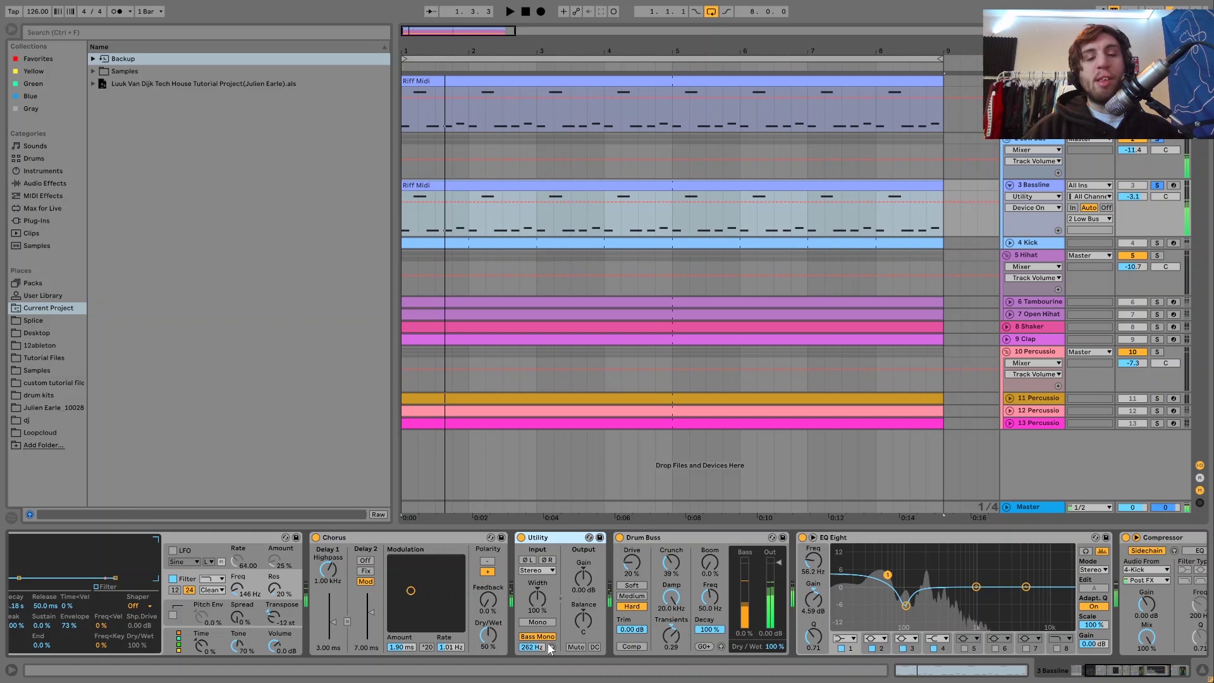
pyautogui.hscroll(3, 548, 642)
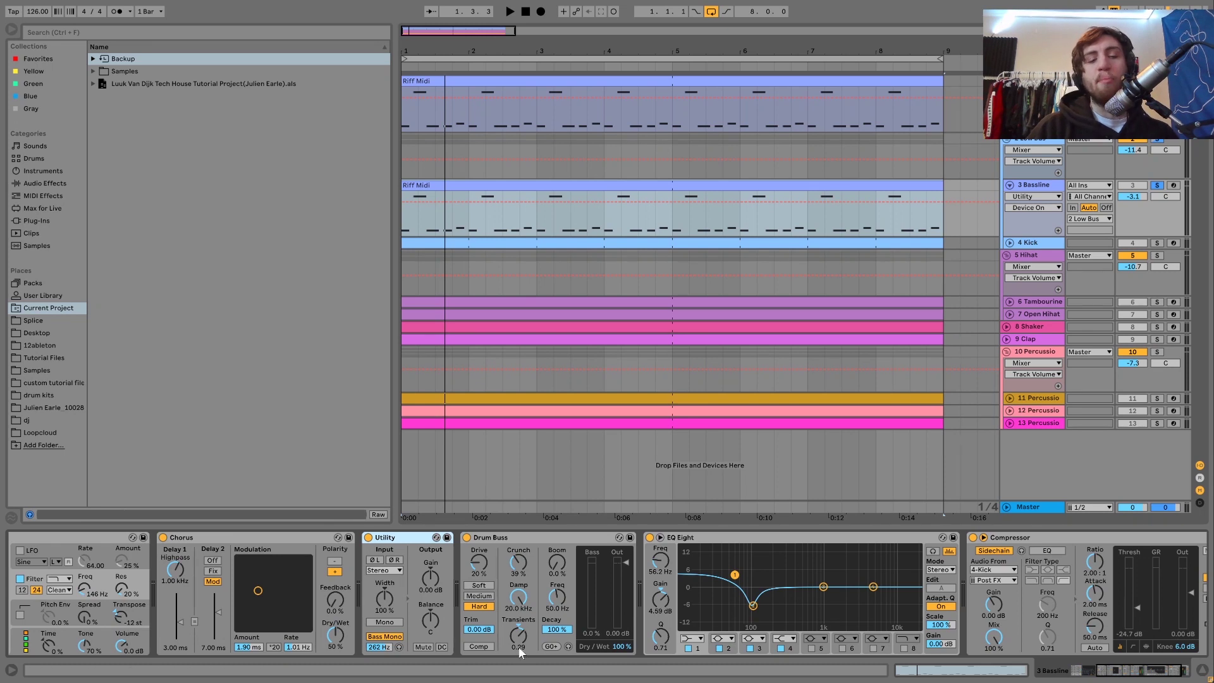
pyautogui.press('space')
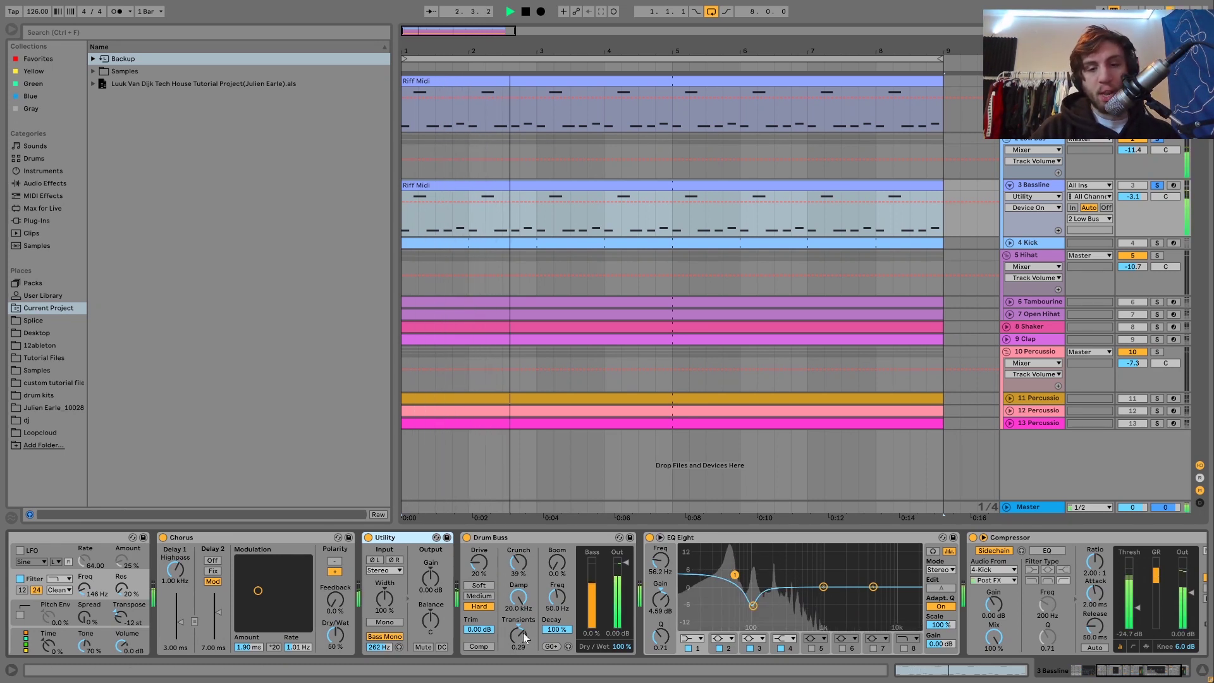
pyautogui.hscroll(2, 523, 633)
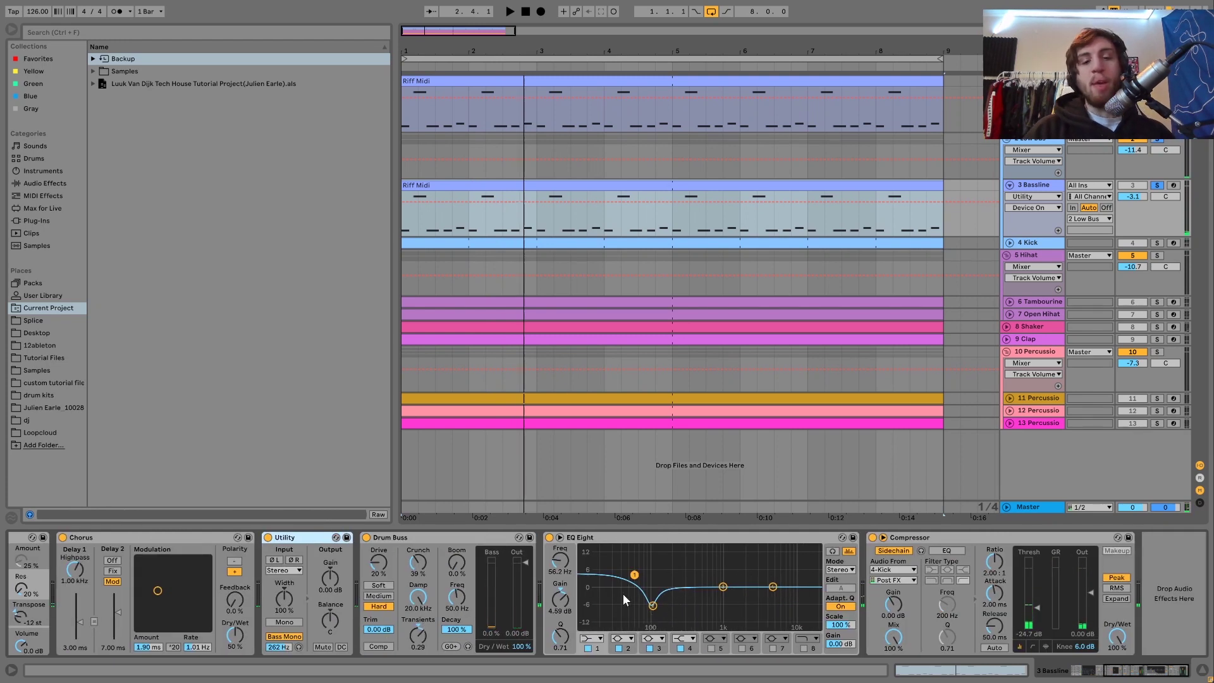
# Inspect EQ Eight's low-frequency dip band and play the bassline through the Compressor sidechained to the Kick.
pyautogui.click(652, 606)
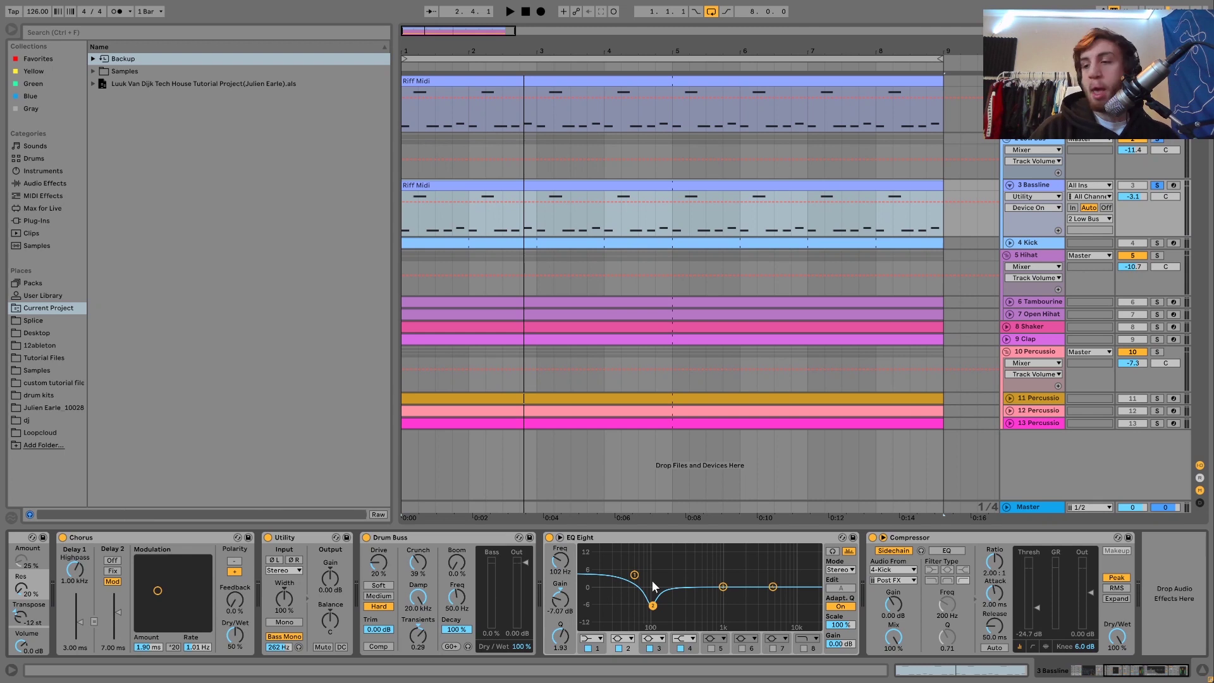
pyautogui.click(936, 538)
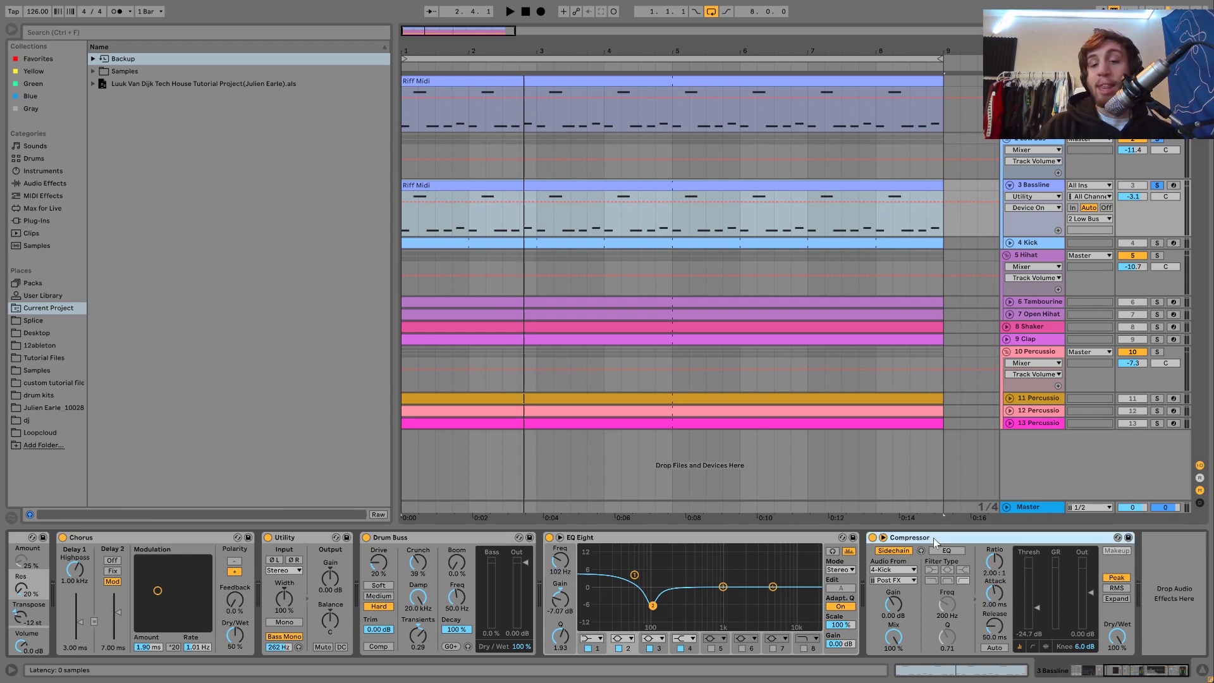
pyautogui.press('space')
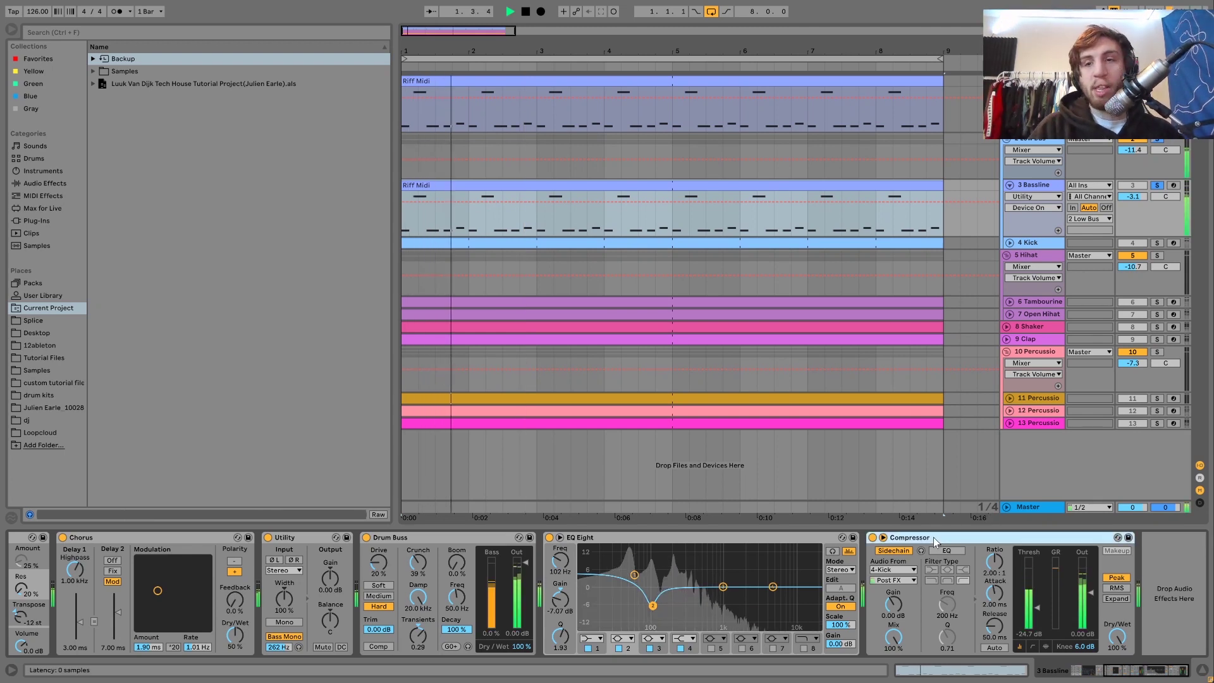
pyautogui.click(1031, 235)
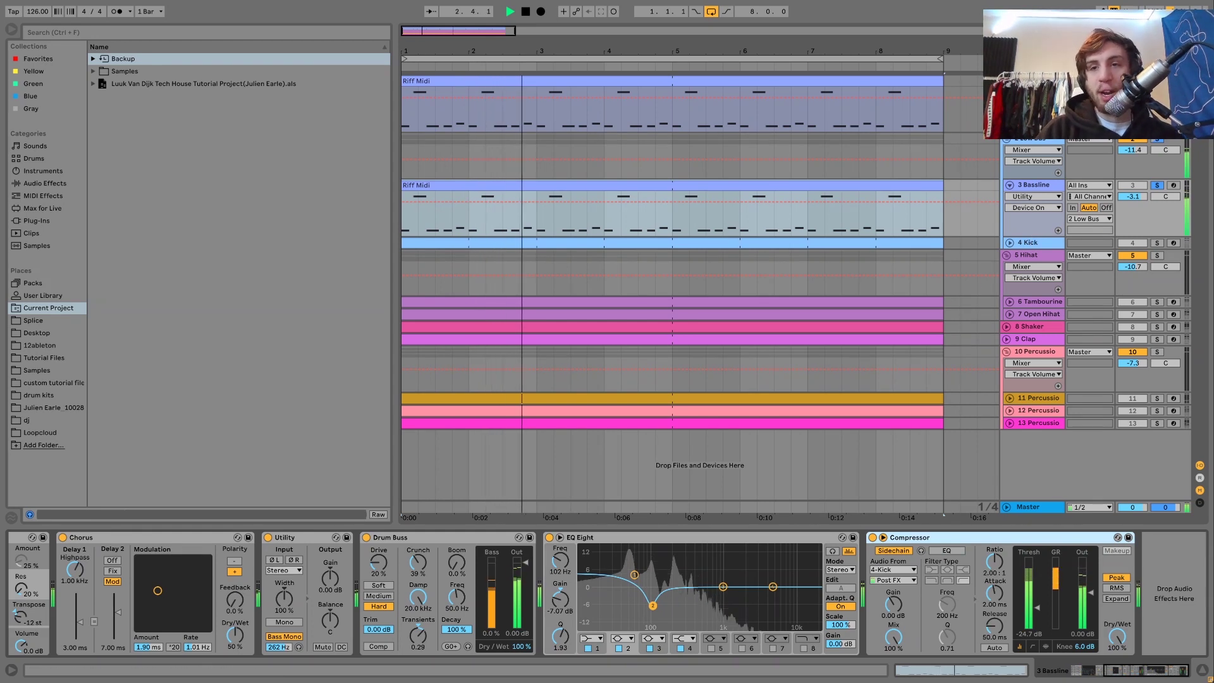
pyautogui.click(1032, 152)
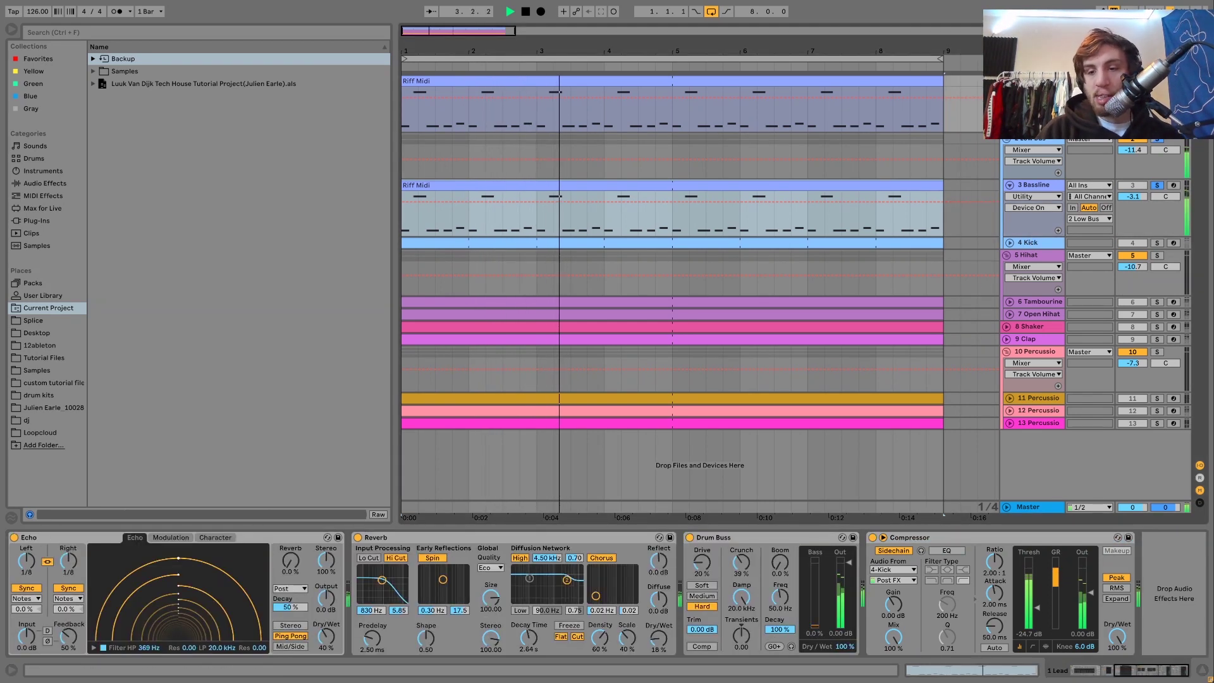
pyautogui.click(1036, 185)
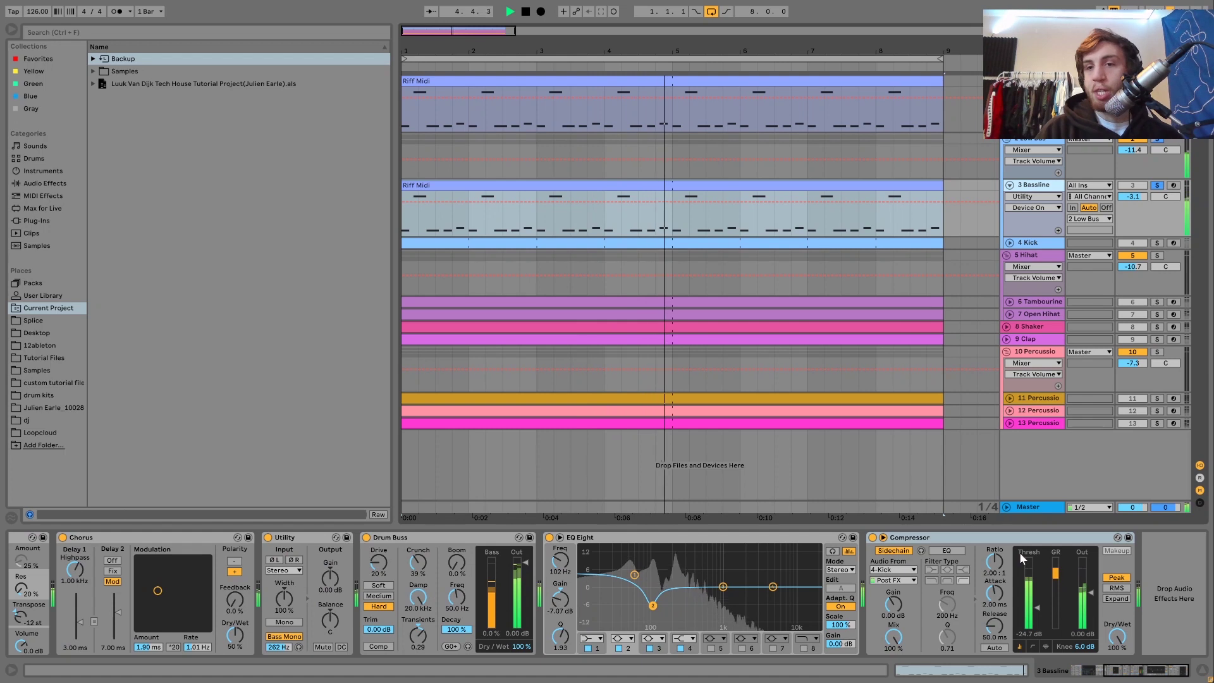
pyautogui.press('space')
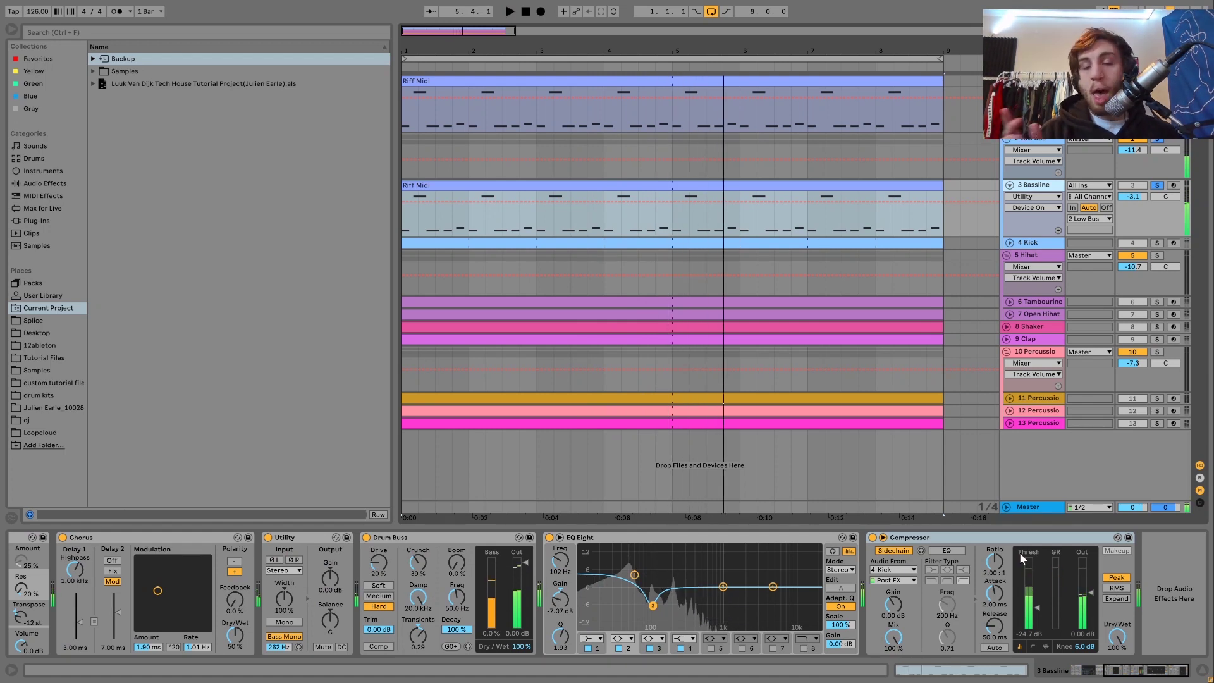
# Solo the Kick track instead of the Bassline, play it, show its device chain and unfold the track.
pyautogui.click(1157, 243)
pyautogui.press('space')
pyautogui.click(1028, 243)
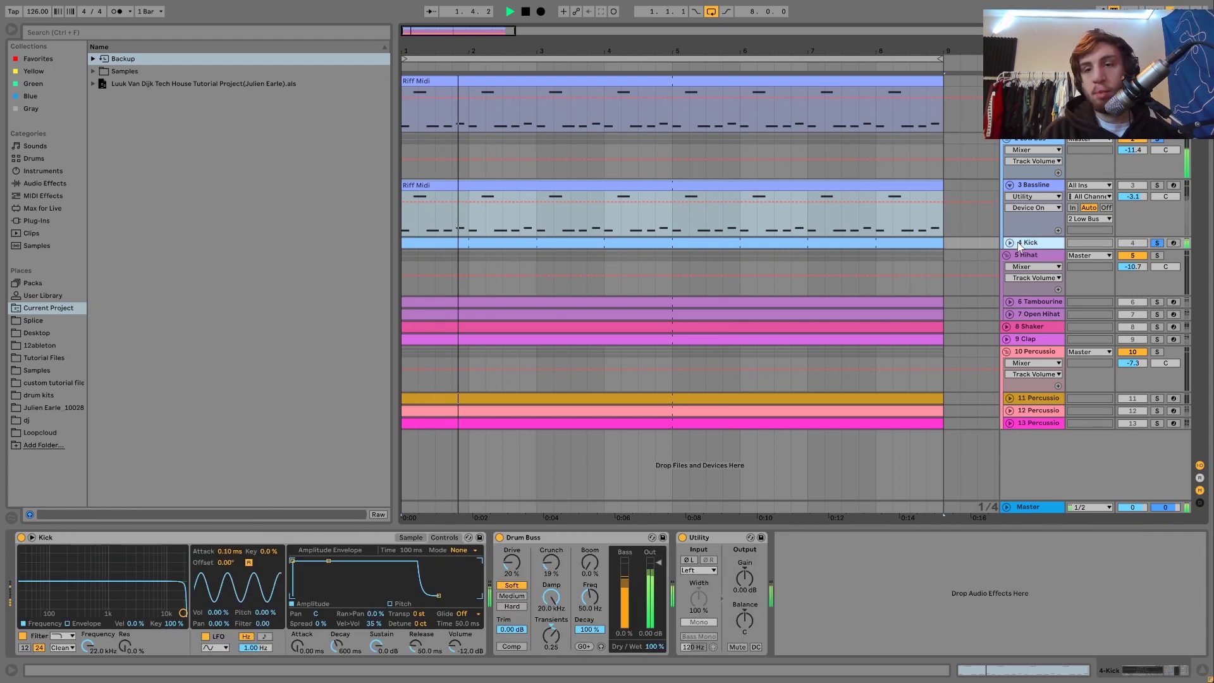
pyautogui.click(1019, 244)
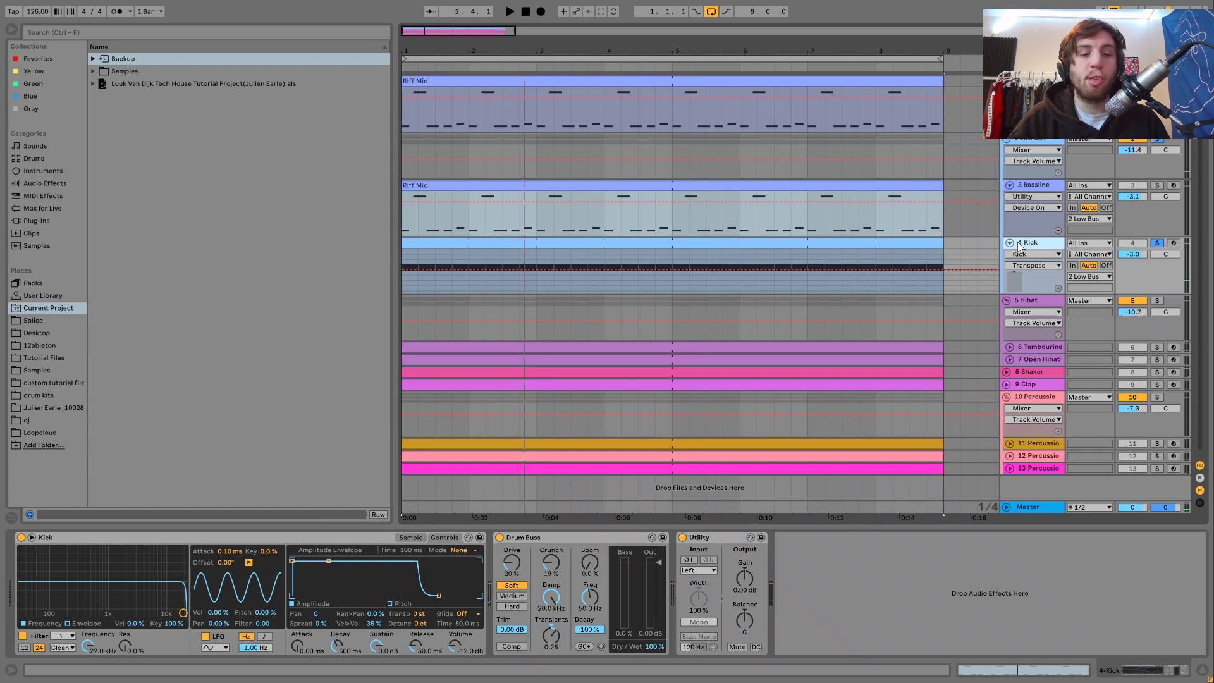
# Play the soloed Kick in short passes while examining its sampler and Drum Buss settings.
pyautogui.press('space')
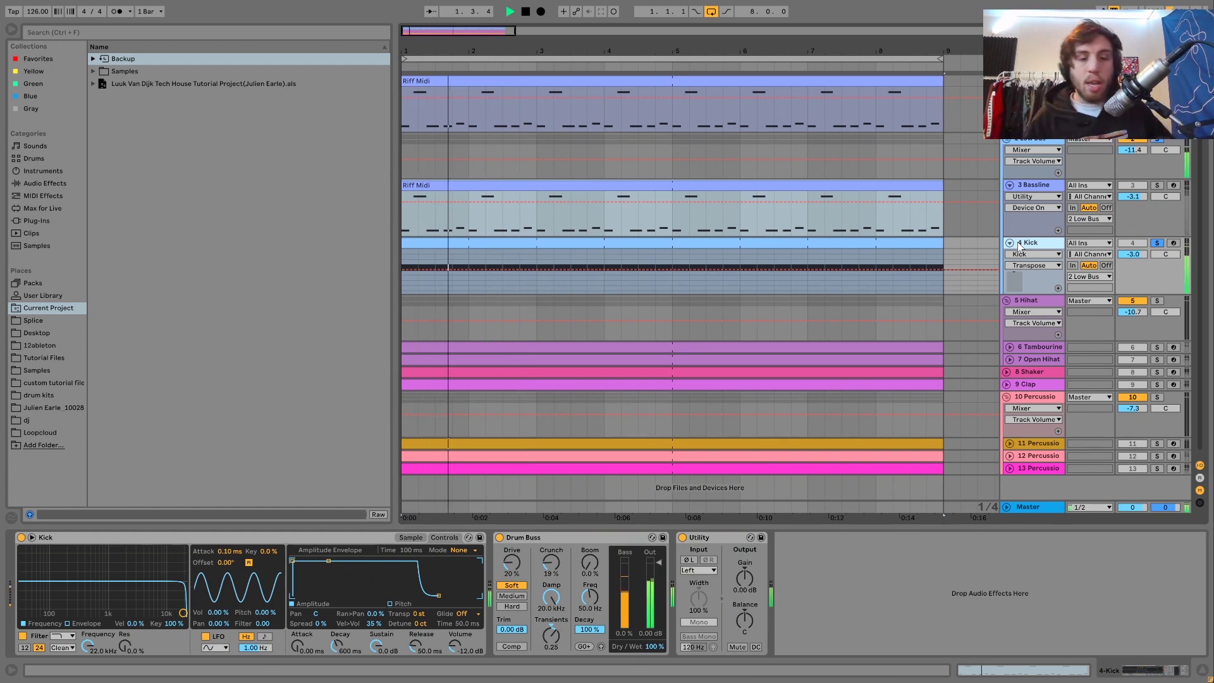
pyautogui.press('space')
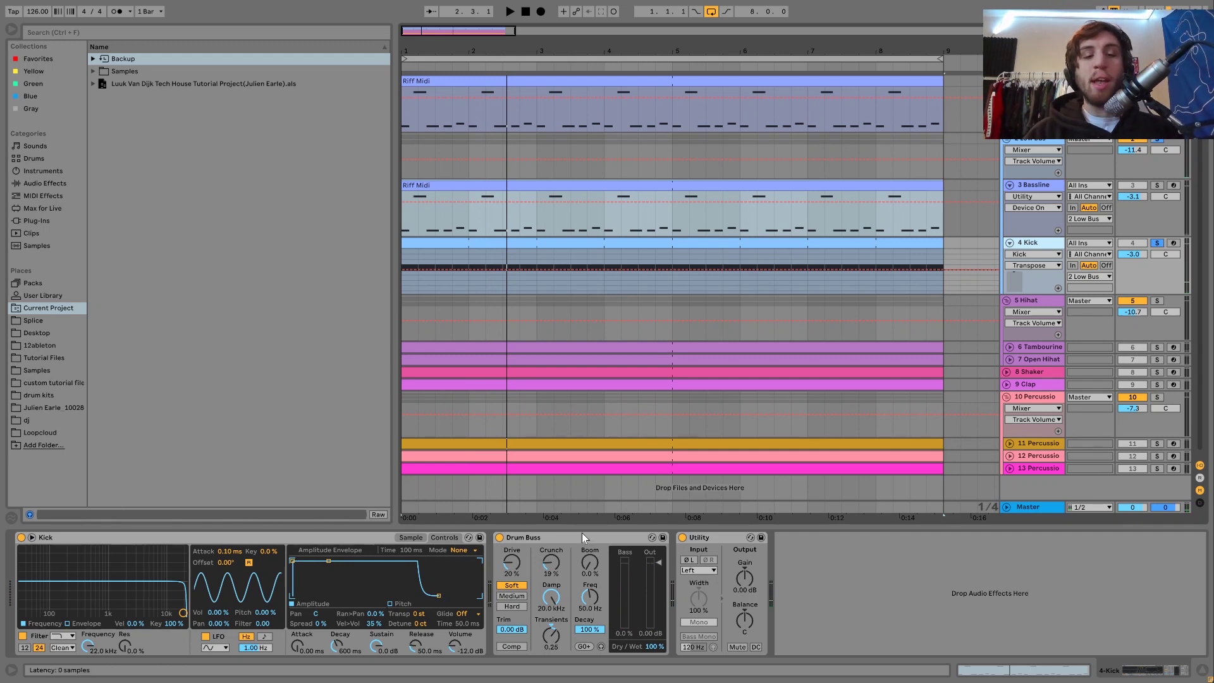
pyautogui.press('space')
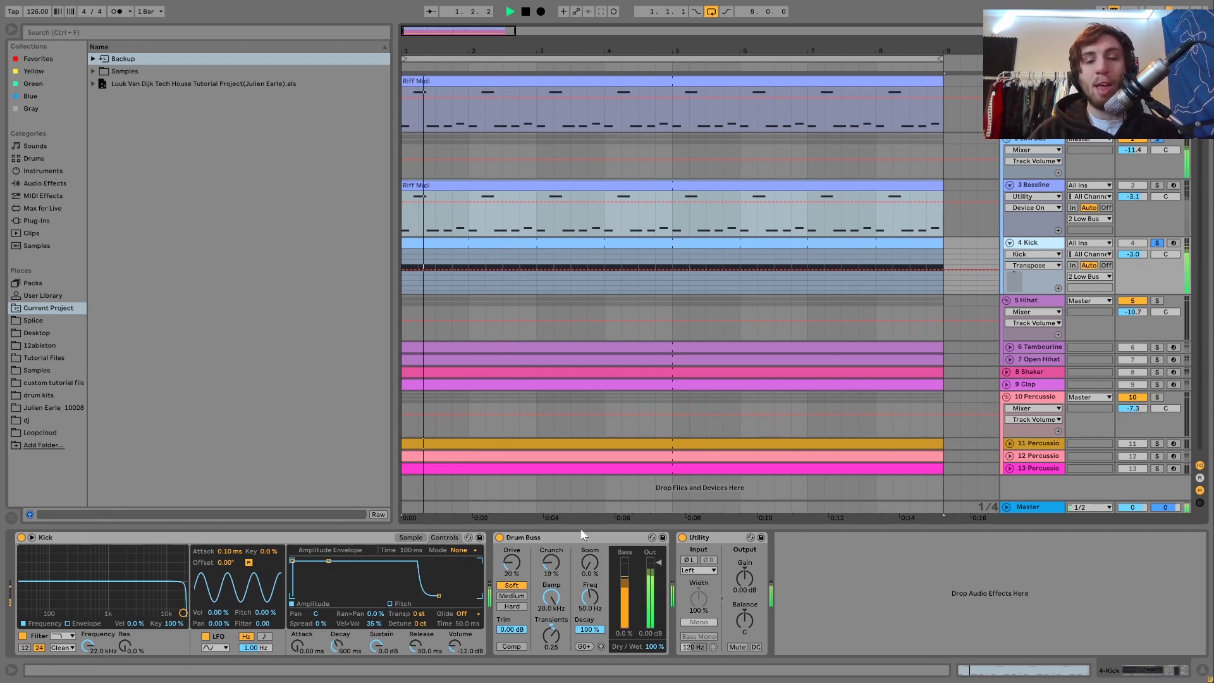
pyautogui.press('space')
# Compare the soloed Kick with its left-channel Utility bypassed and active during repeated playback, leaving the Utility on.
pyautogui.click(683, 537)
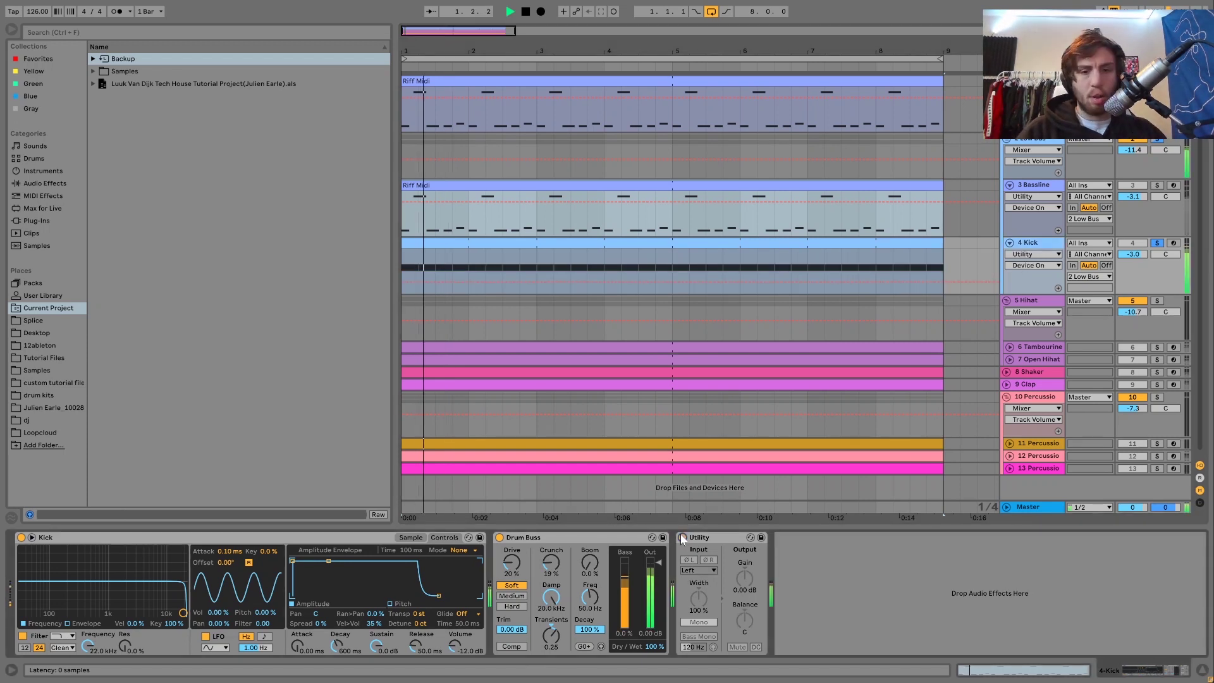
pyautogui.click(683, 538)
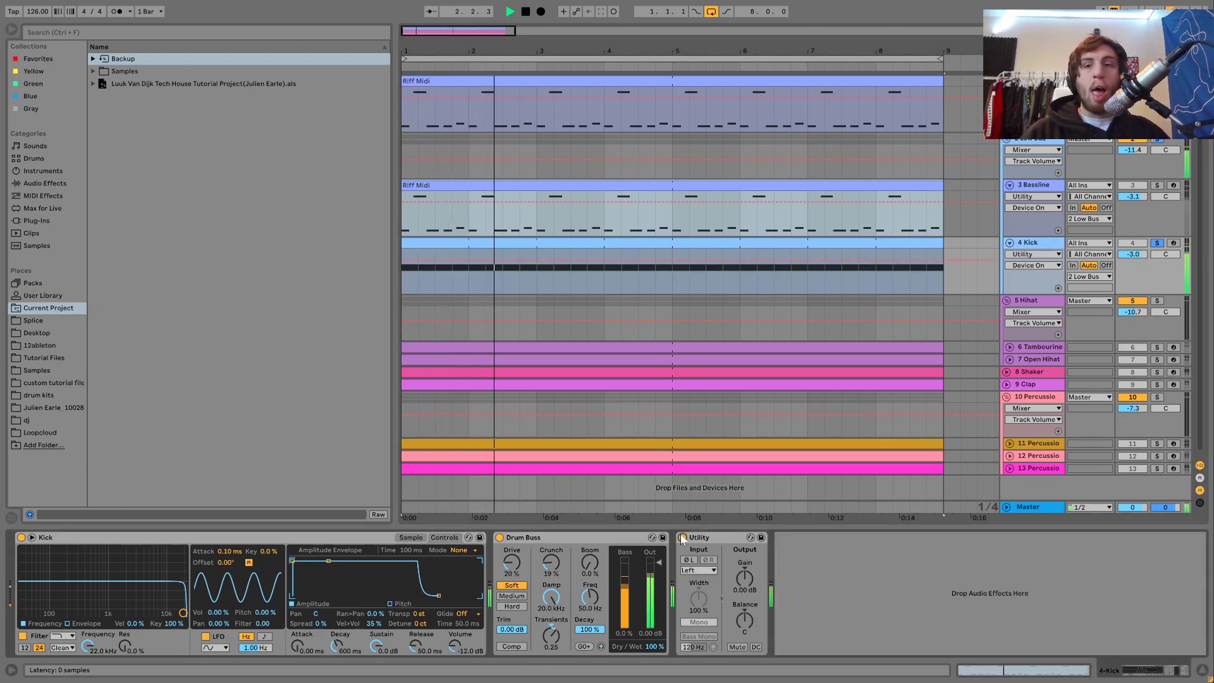
pyautogui.click(683, 537)
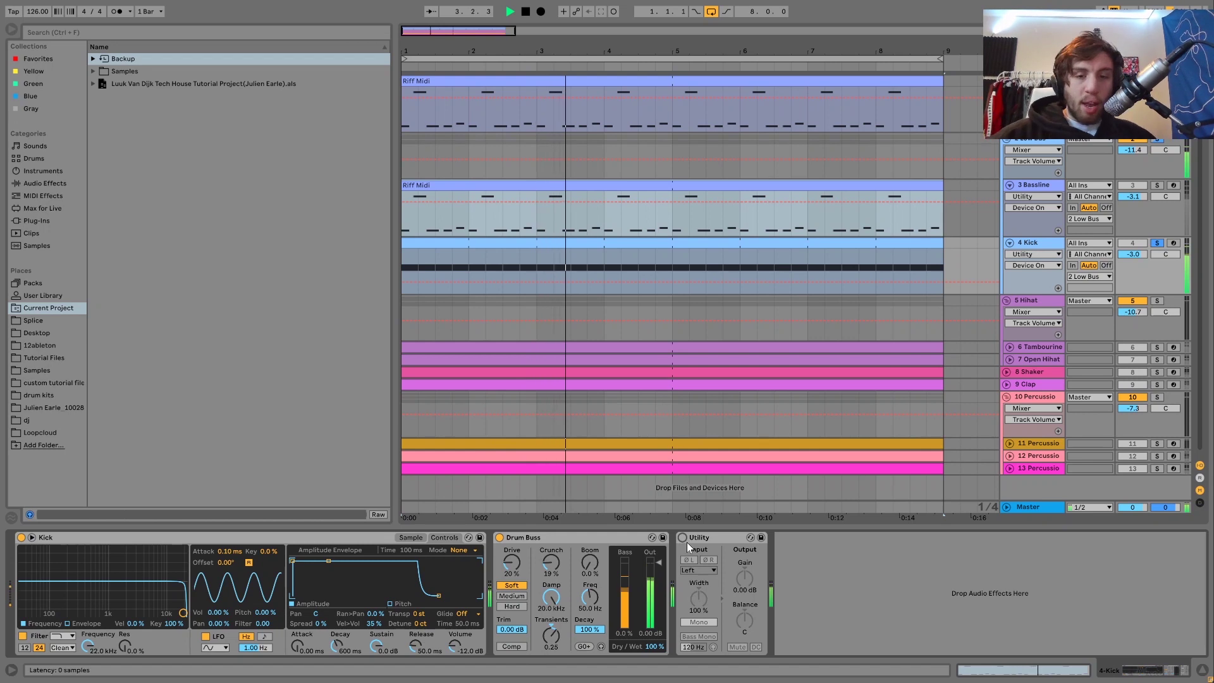
pyautogui.press('space')
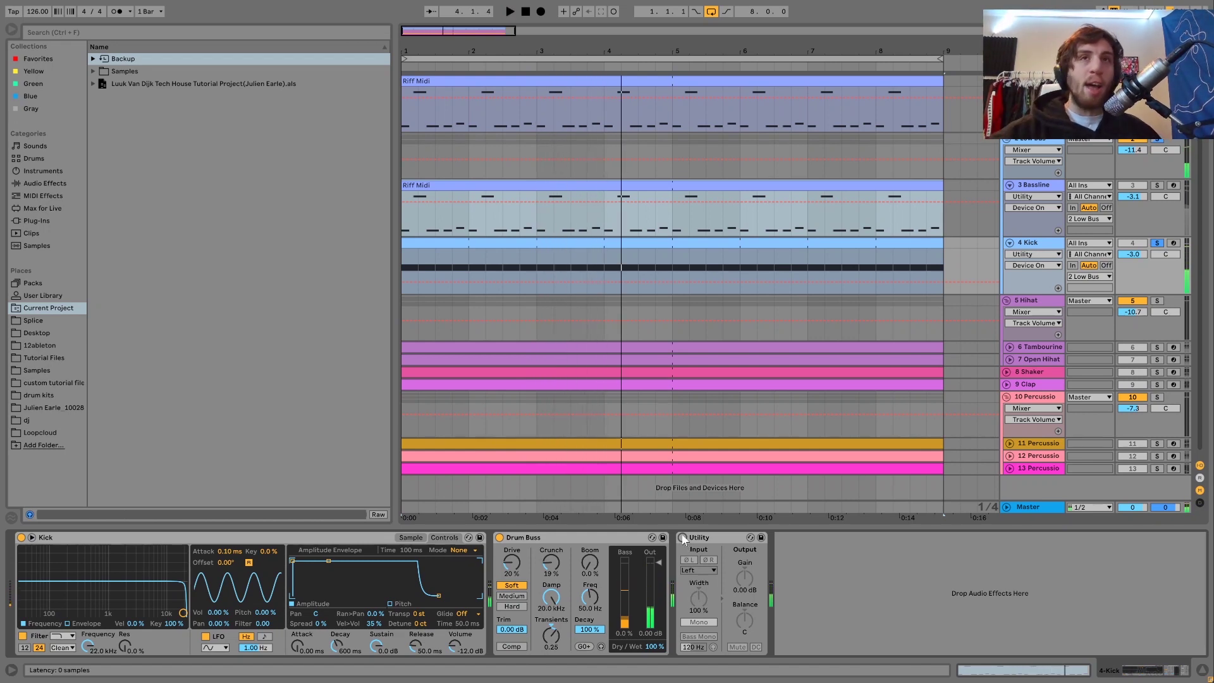
pyautogui.press('space')
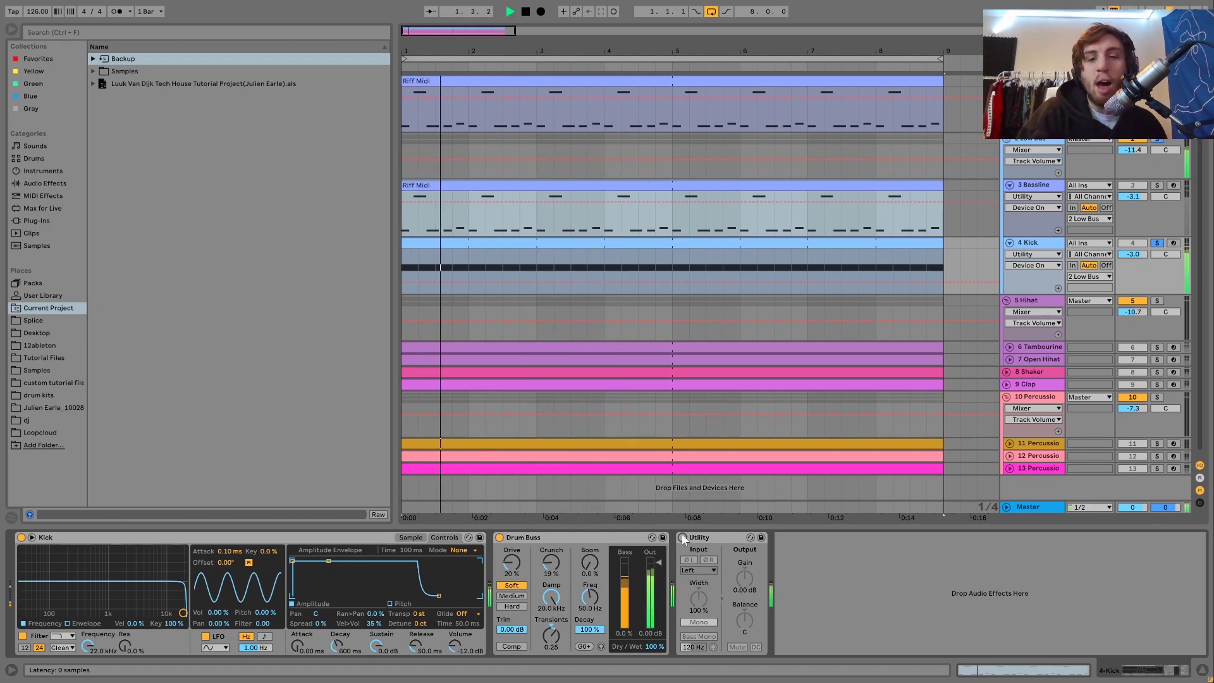
pyautogui.press('space')
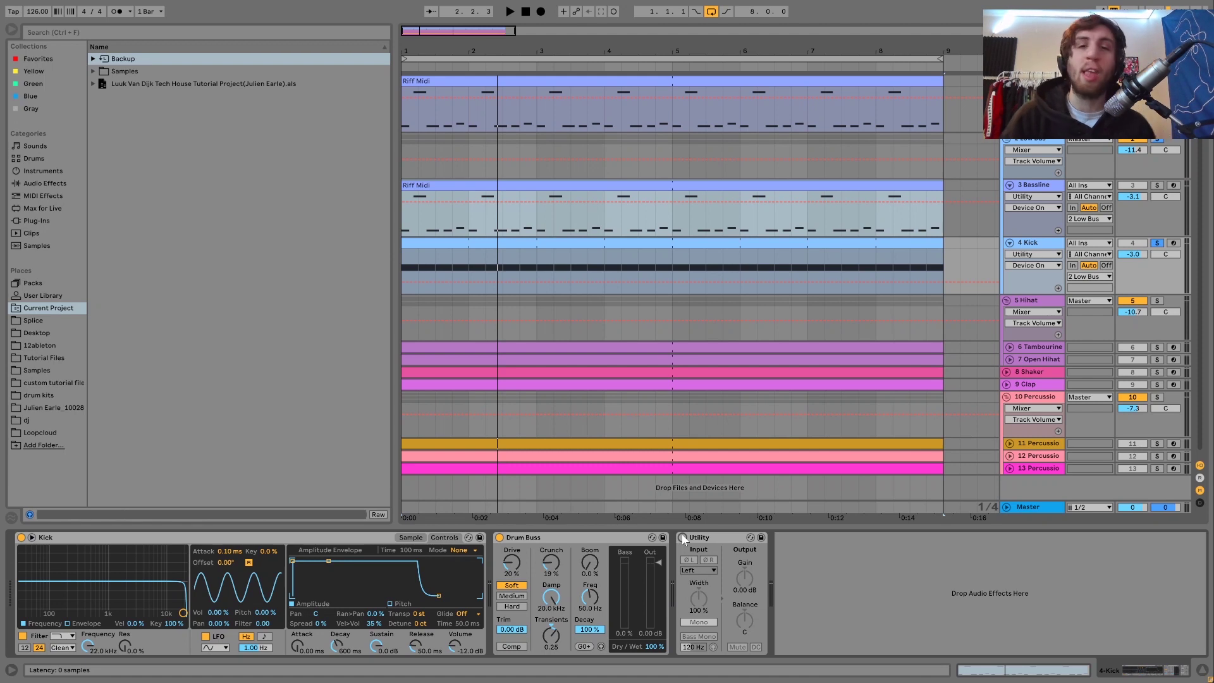
pyautogui.press('space')
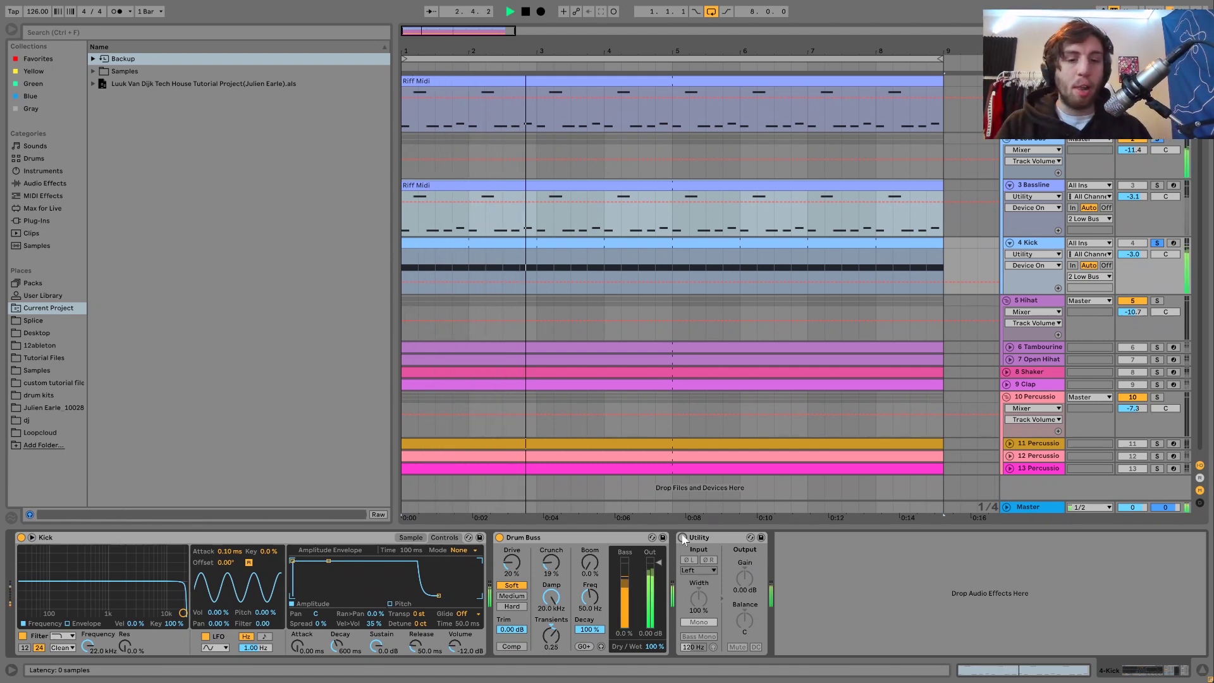
pyautogui.click(683, 538)
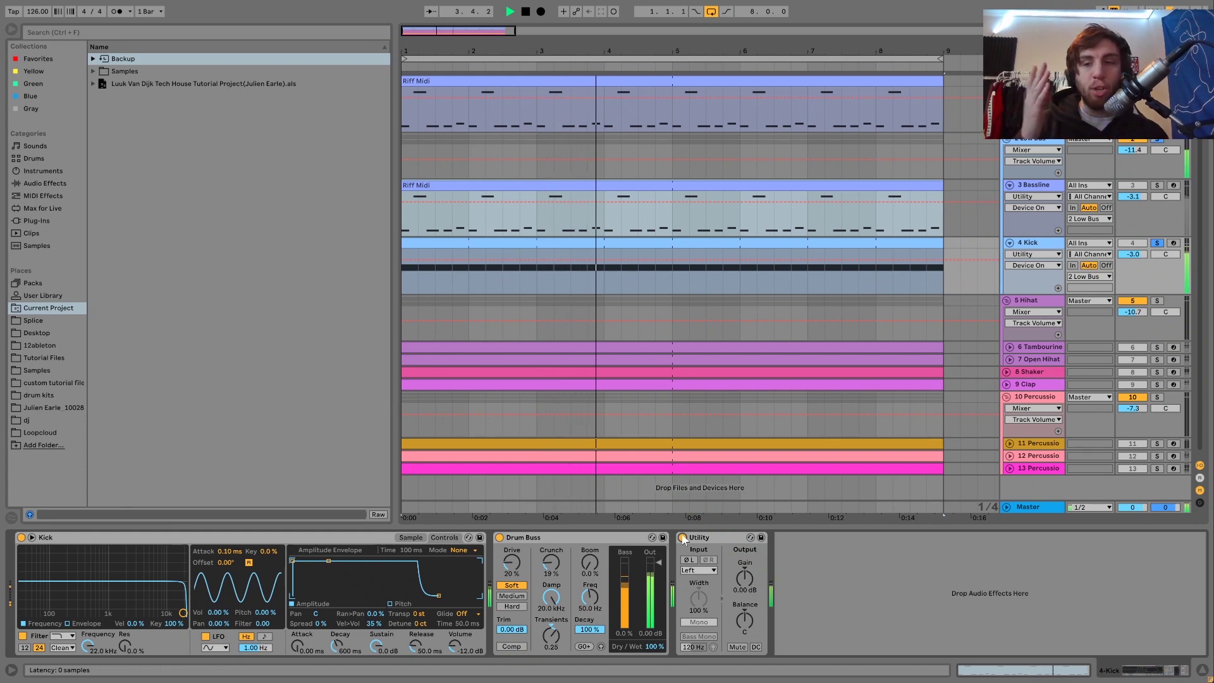
# Unsolo the Kick track and play the full mix from the start of the loop.
pyautogui.click(1158, 243)
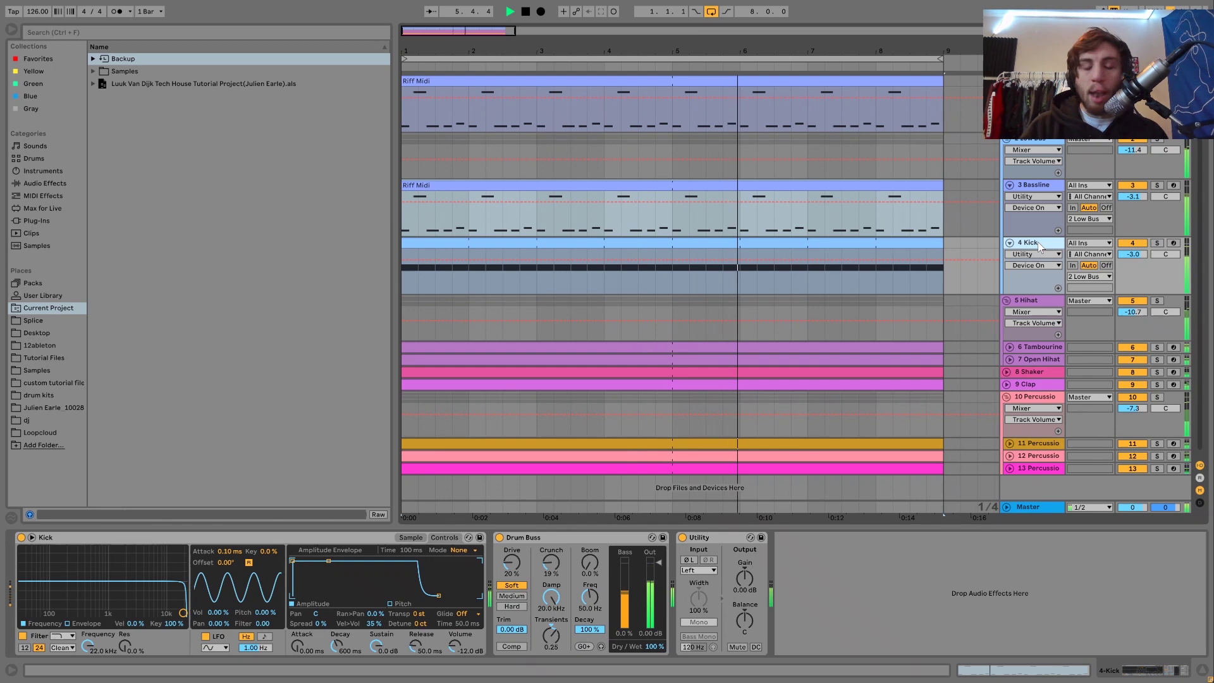
pyautogui.press('space')
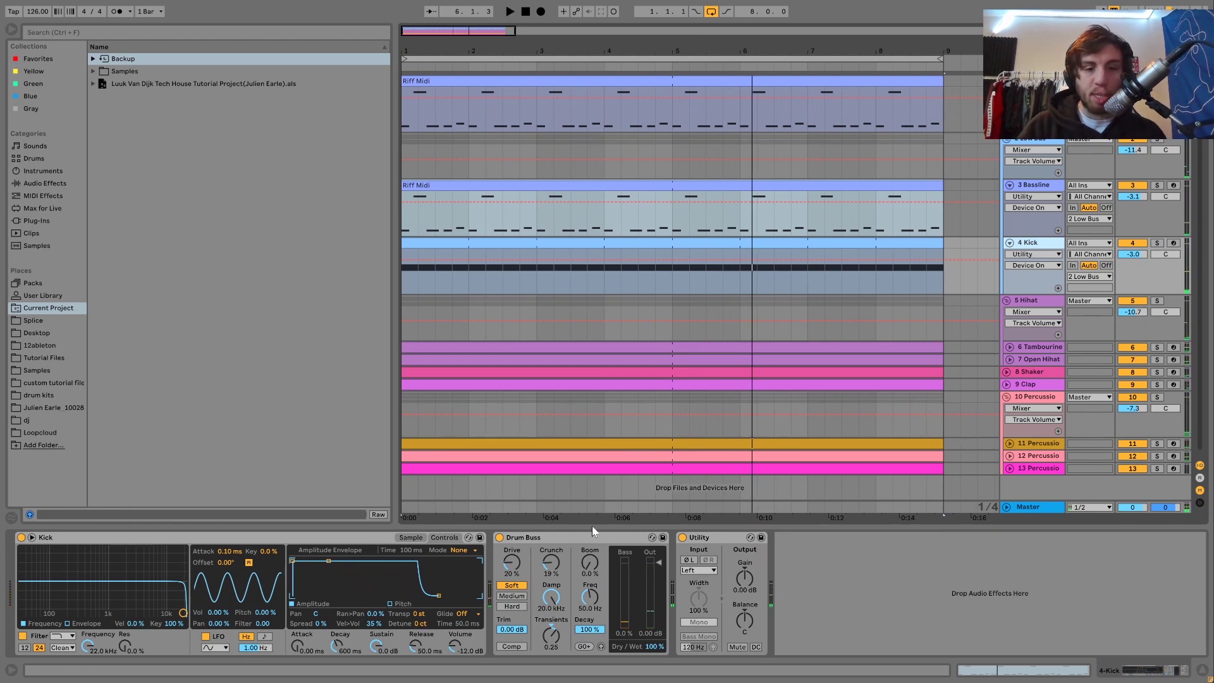
pyautogui.press('space')
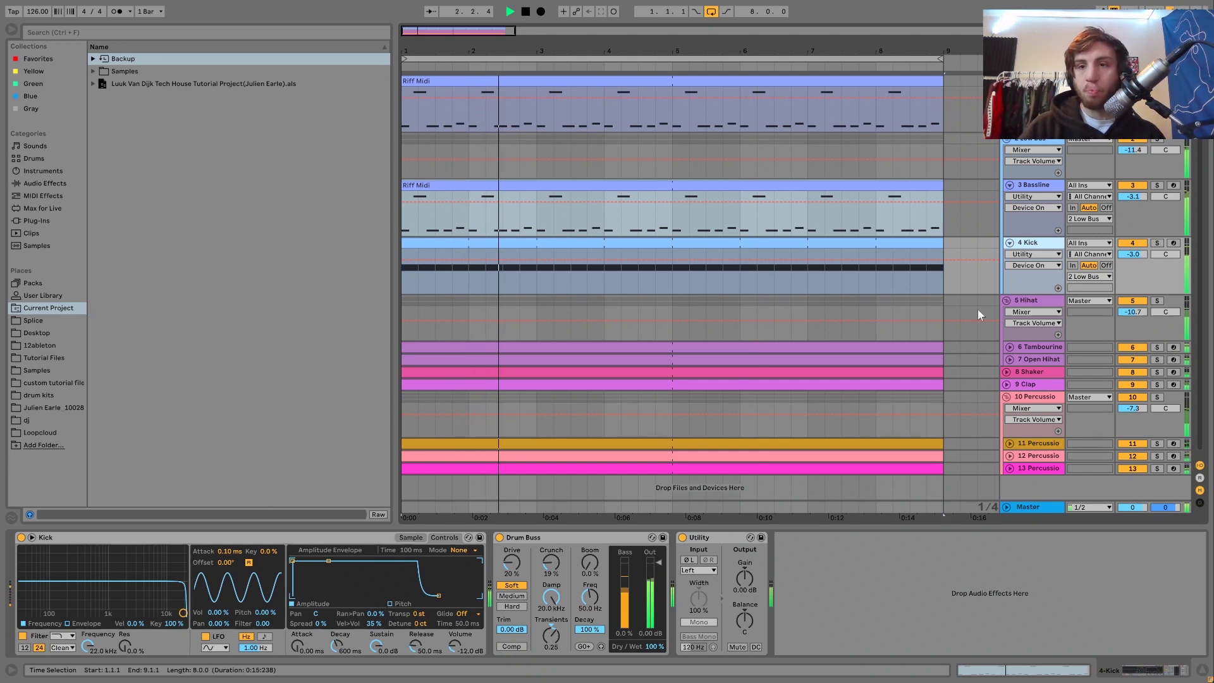
# Solo the Low Bus group, show its Saturator and compare playback with the Saturator bypassed and active, leaving it on.
pyautogui.click(1155, 140)
pyautogui.press('space')
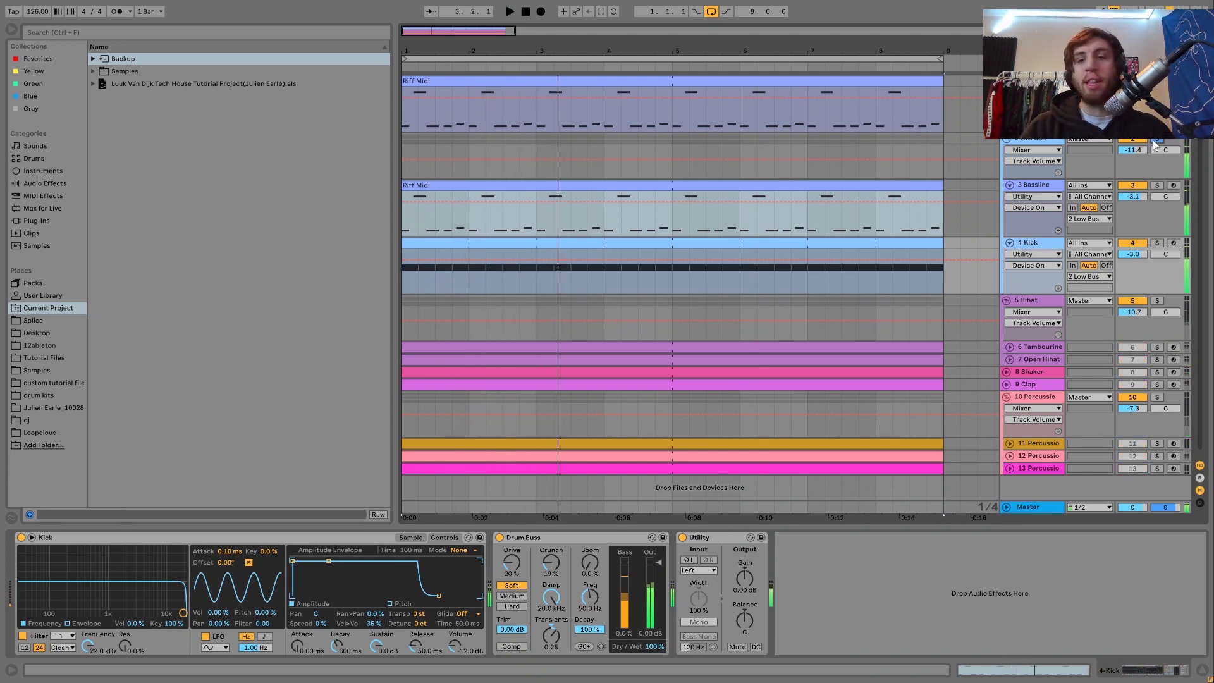
pyautogui.click(1027, 141)
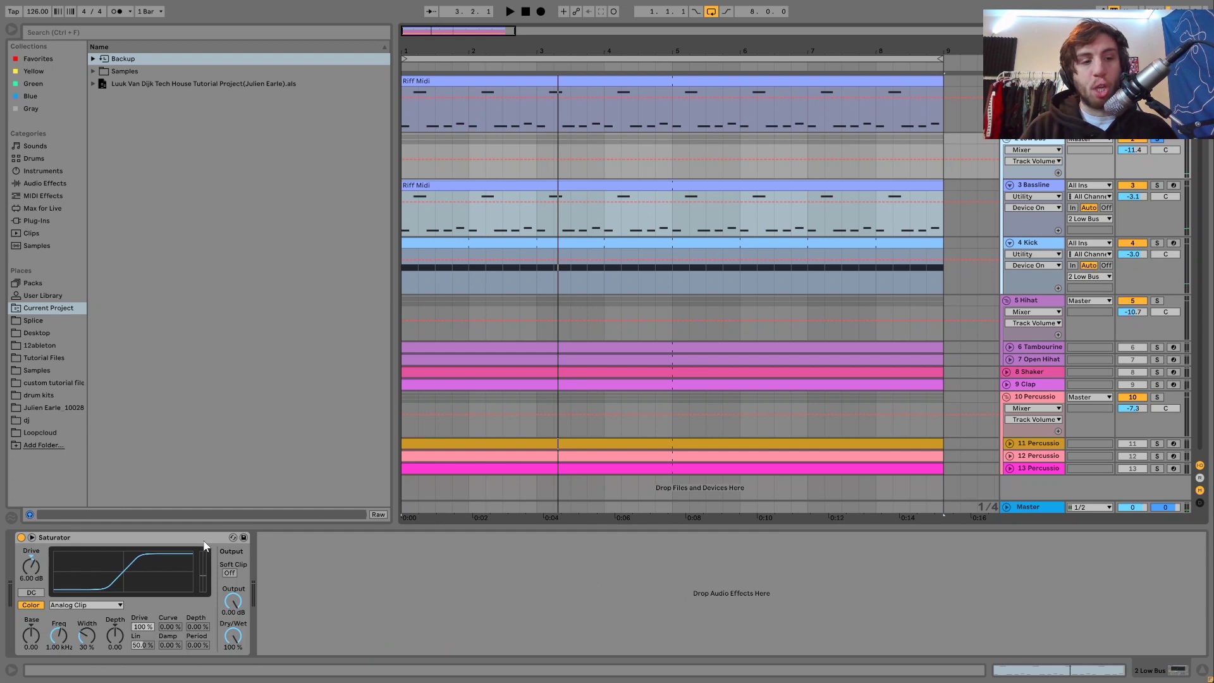
pyautogui.click(21, 537)
pyautogui.press('space')
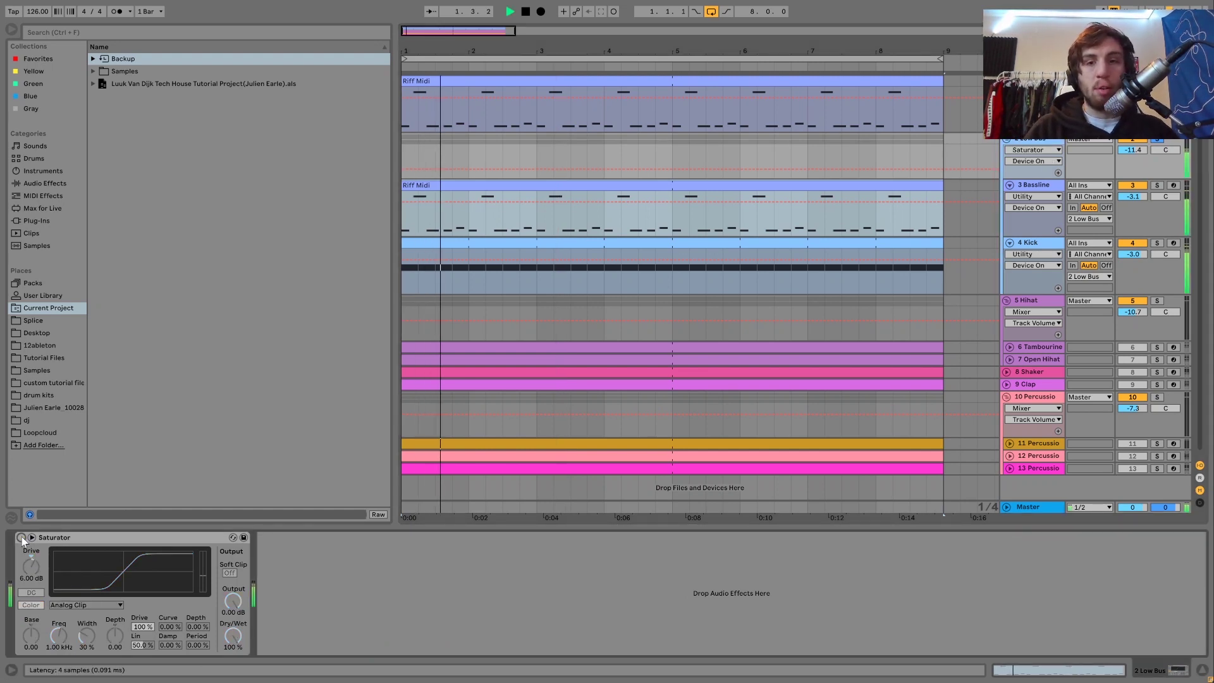
pyautogui.click(21, 538)
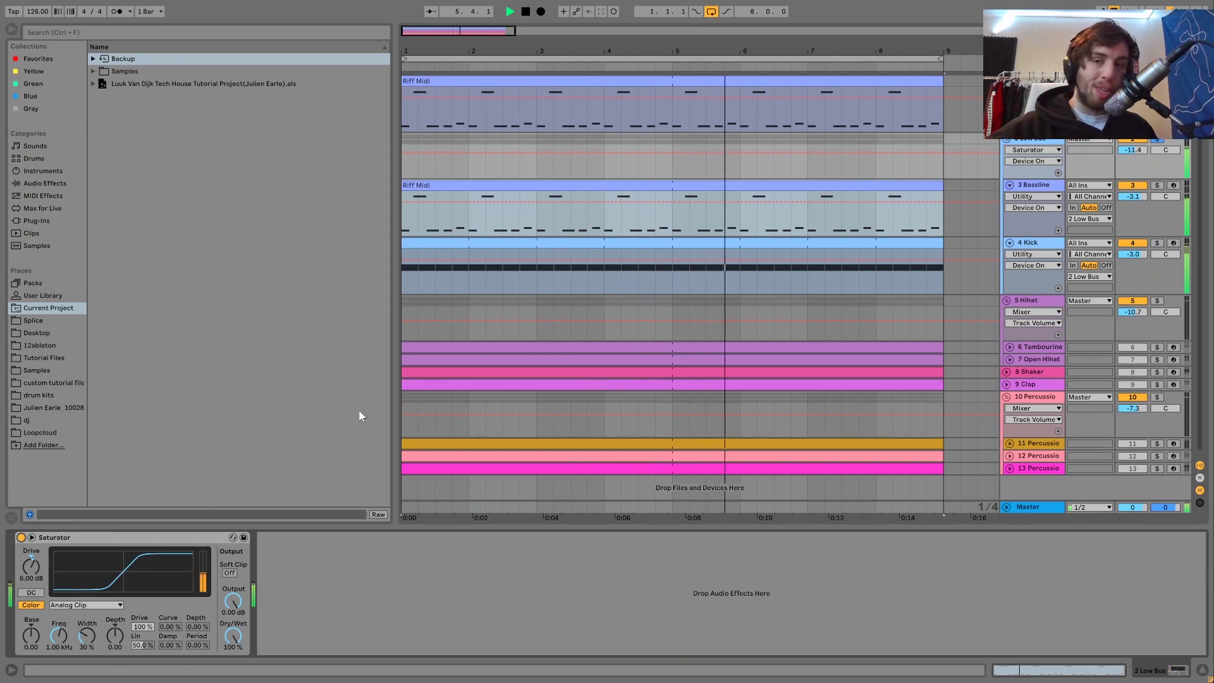
# Unsolo the Low Bus group and replay the full mix with its Saturator active.
pyautogui.click(1157, 139)
pyautogui.press('space')
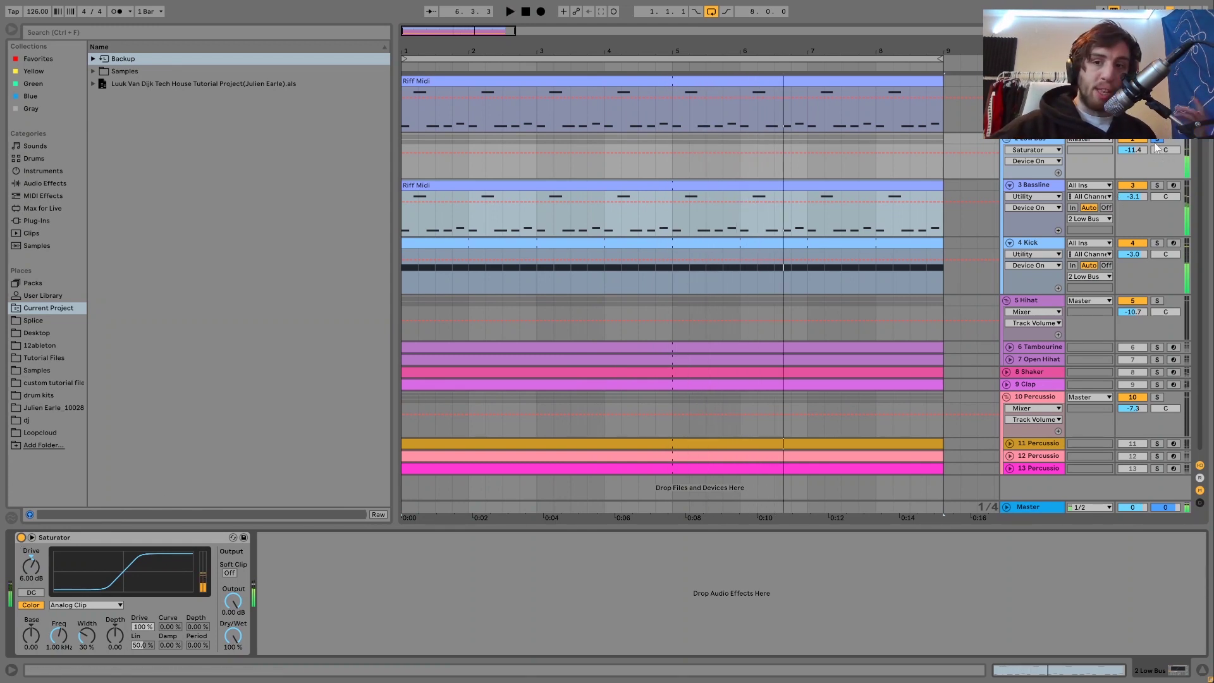
pyautogui.press('space')
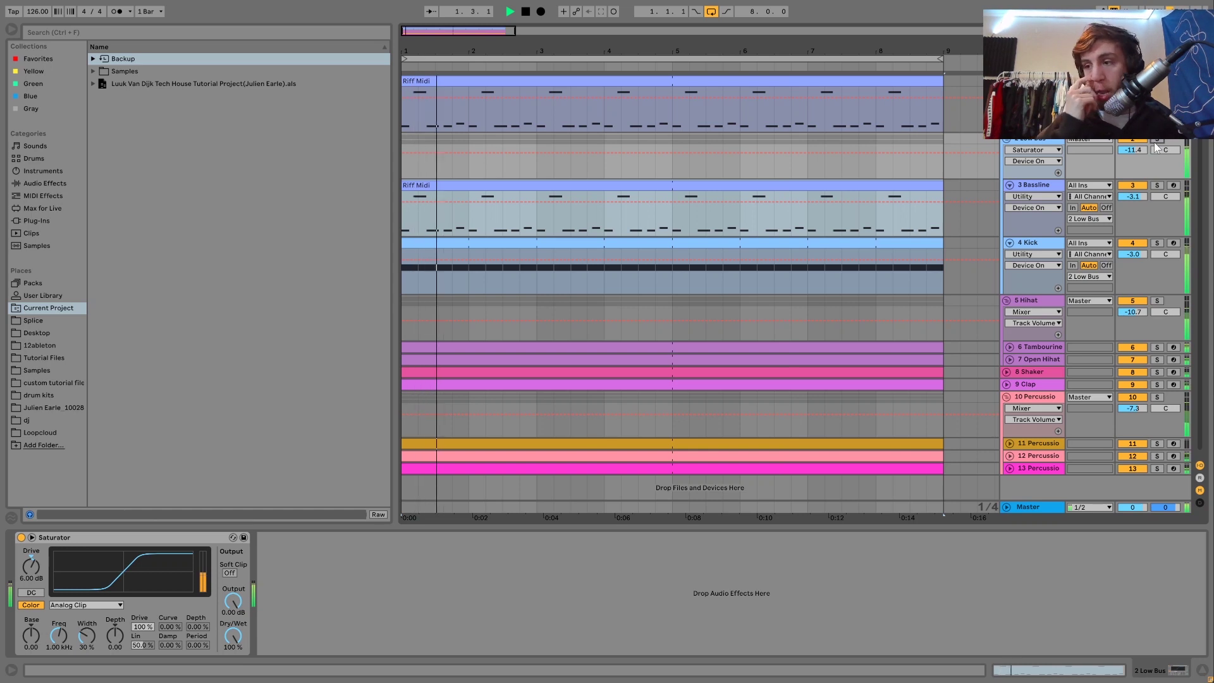
# Show the Hihat group's Drum Buss, solo the group and play it from the start.
pyautogui.click(1046, 301)
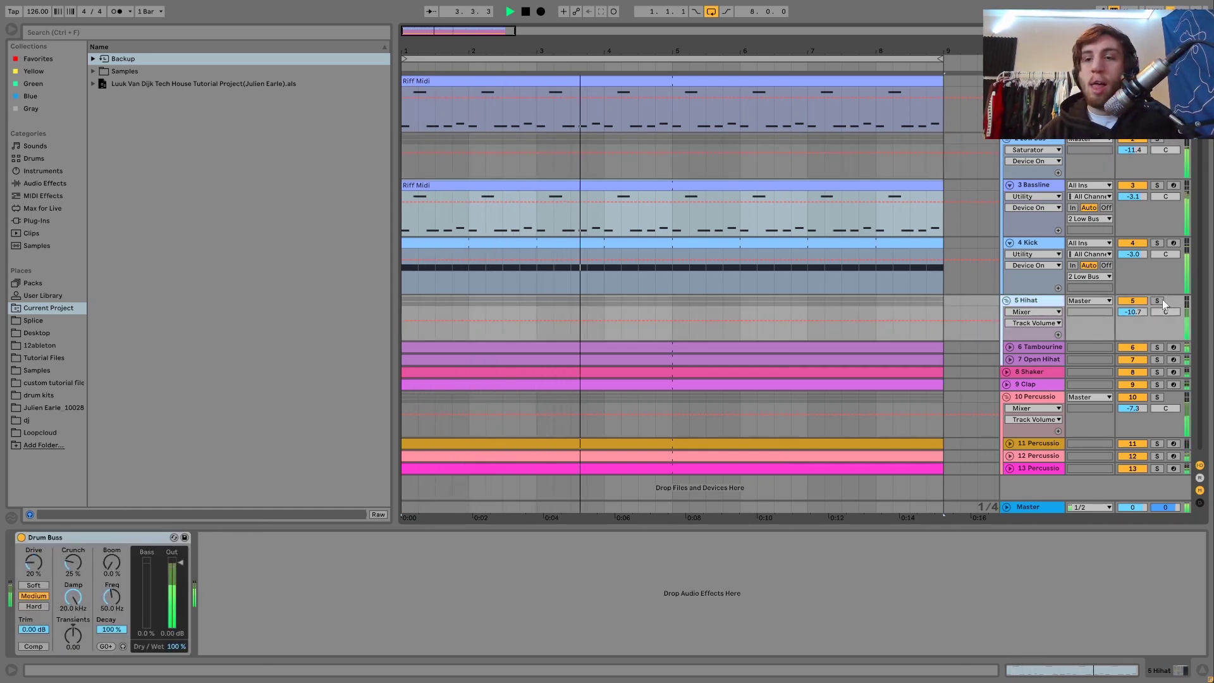
pyautogui.click(1158, 301)
pyautogui.press('space')
pyautogui.press('space')
# Unfold the Tambourine and Open Hihat tracks to show their MIDI clips, viewing each track's sampler.
pyautogui.click(1031, 347)
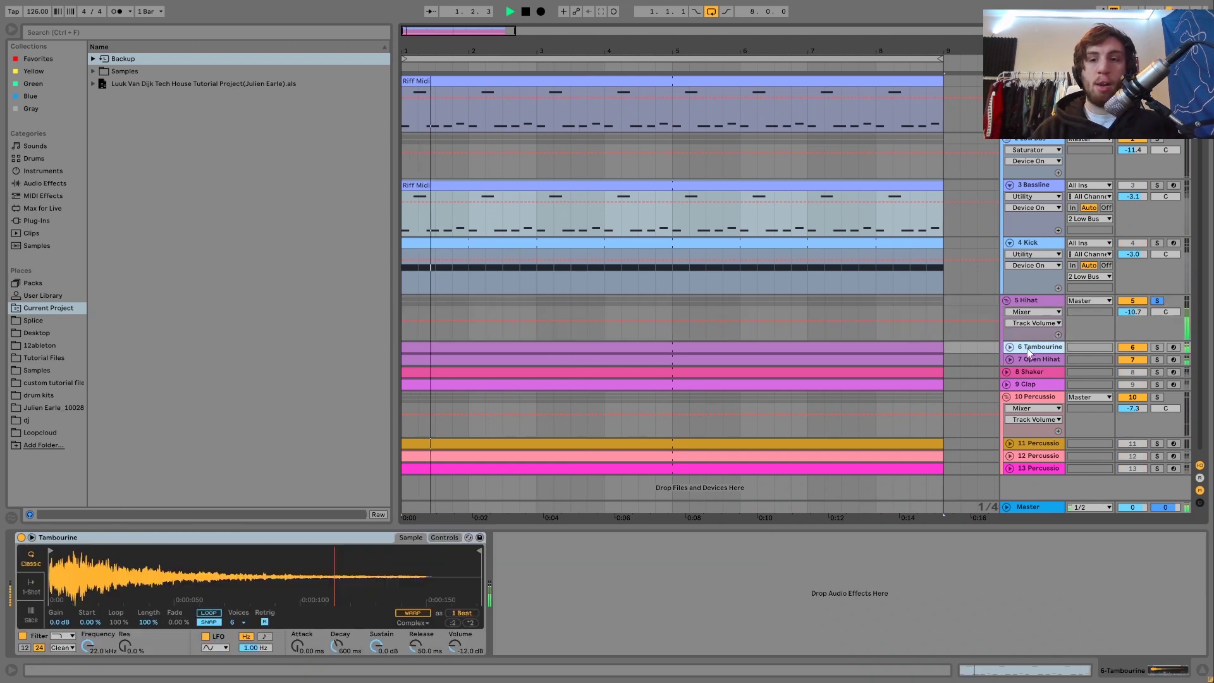
pyautogui.click(1010, 347)
pyautogui.press('Down')
pyautogui.press('Right')
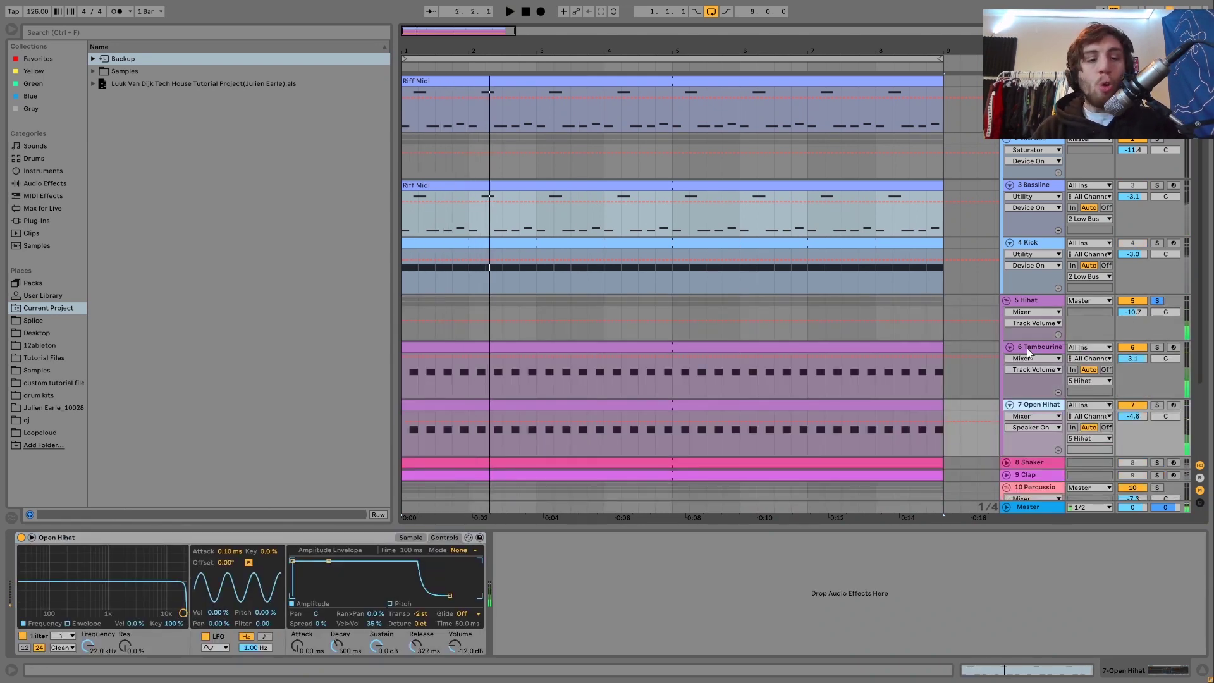
# Solo and play the Tambourine and the Open Hihat in turn, and return to the full mix.
pyautogui.keyDown('ctrl'); pyautogui.click(1157, 347); pyautogui.keyUp('ctrl')
pyautogui.press('space')
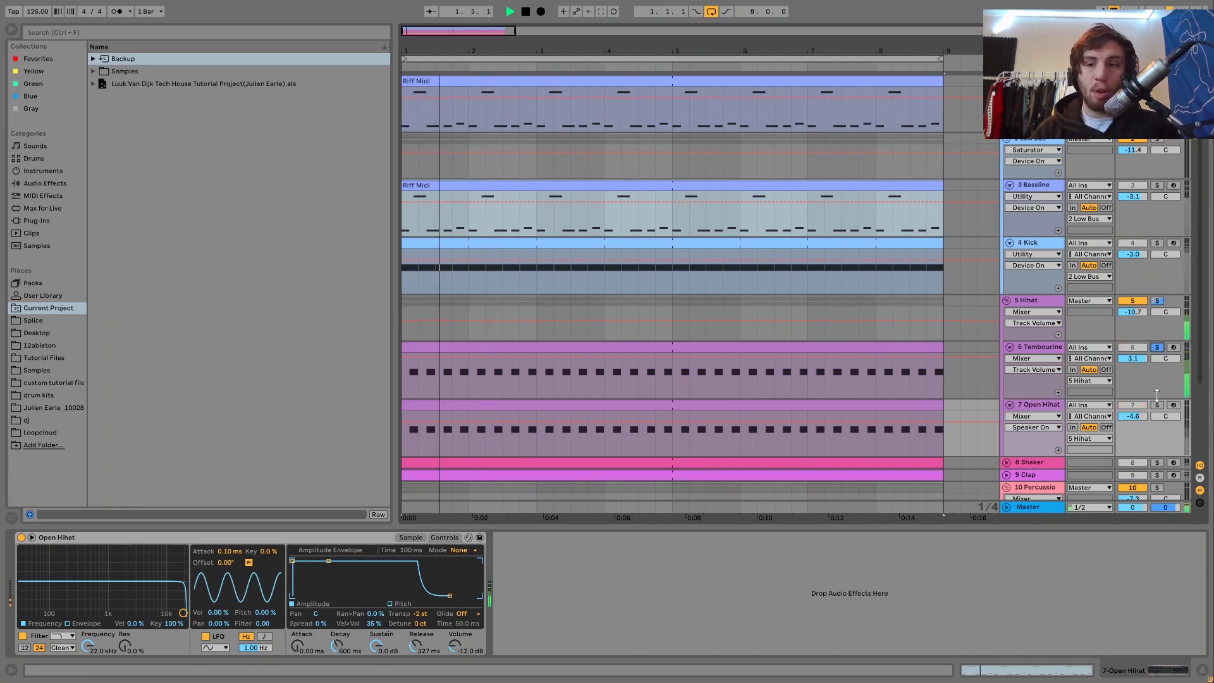
pyautogui.keyDown('ctrl'); pyautogui.click(1157, 404); pyautogui.keyUp('ctrl')
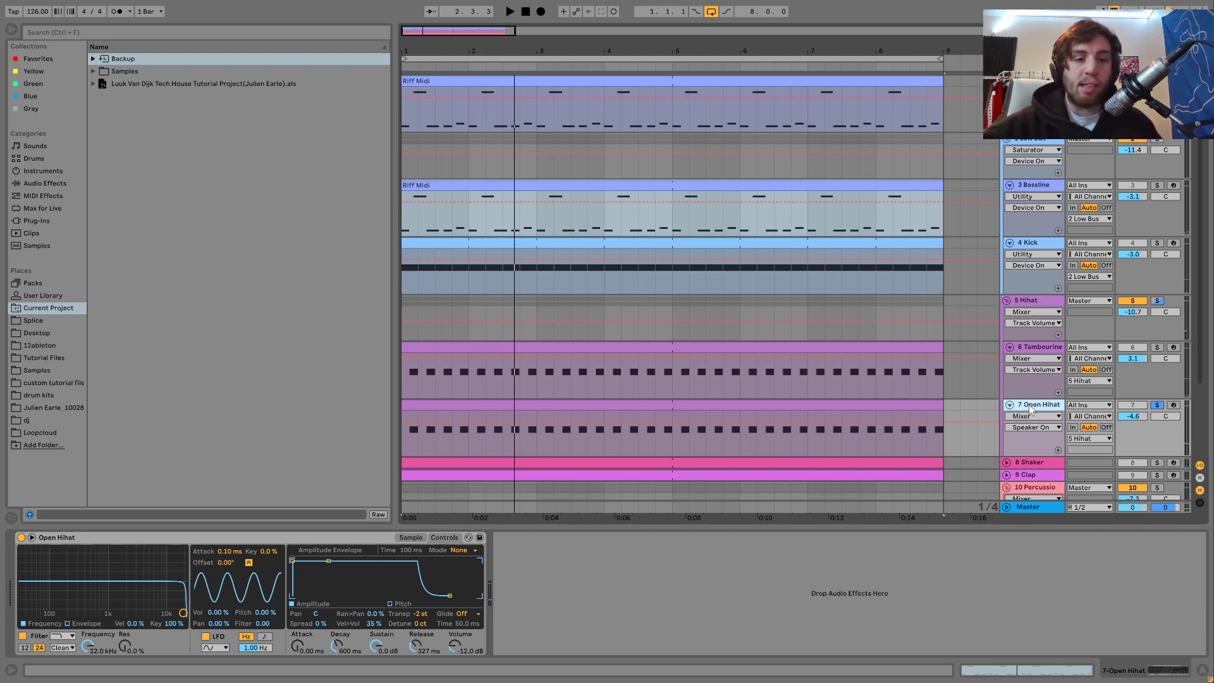
pyautogui.press('space')
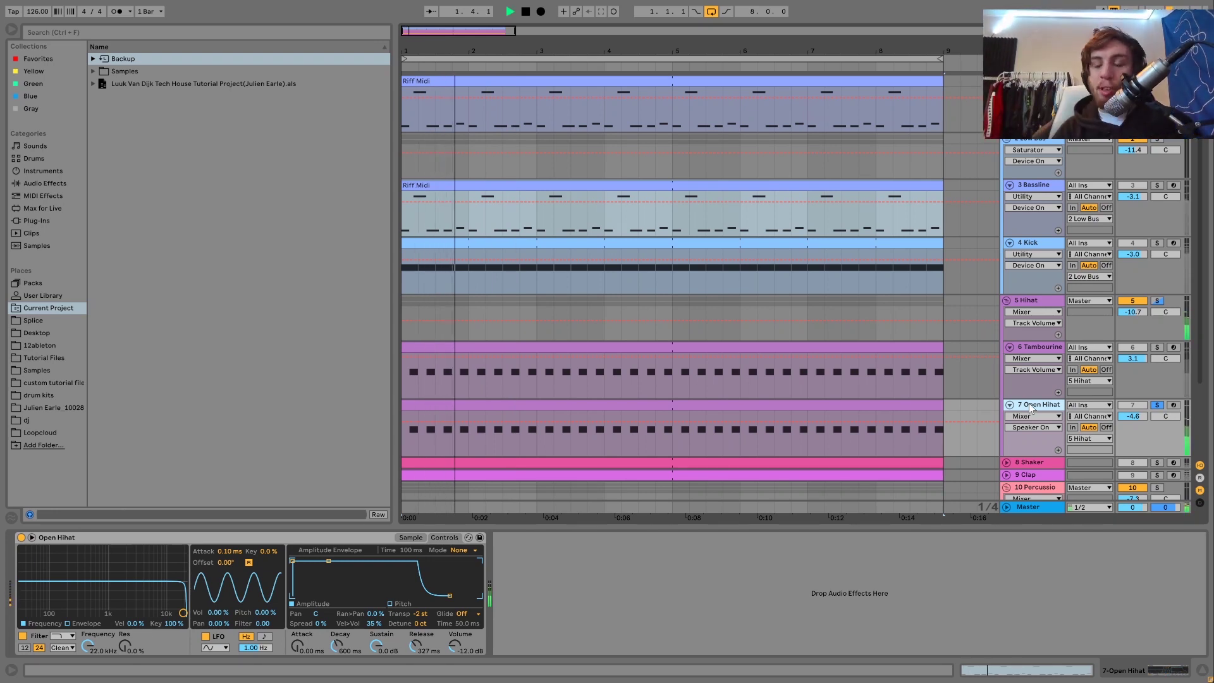
pyautogui.click(1157, 405)
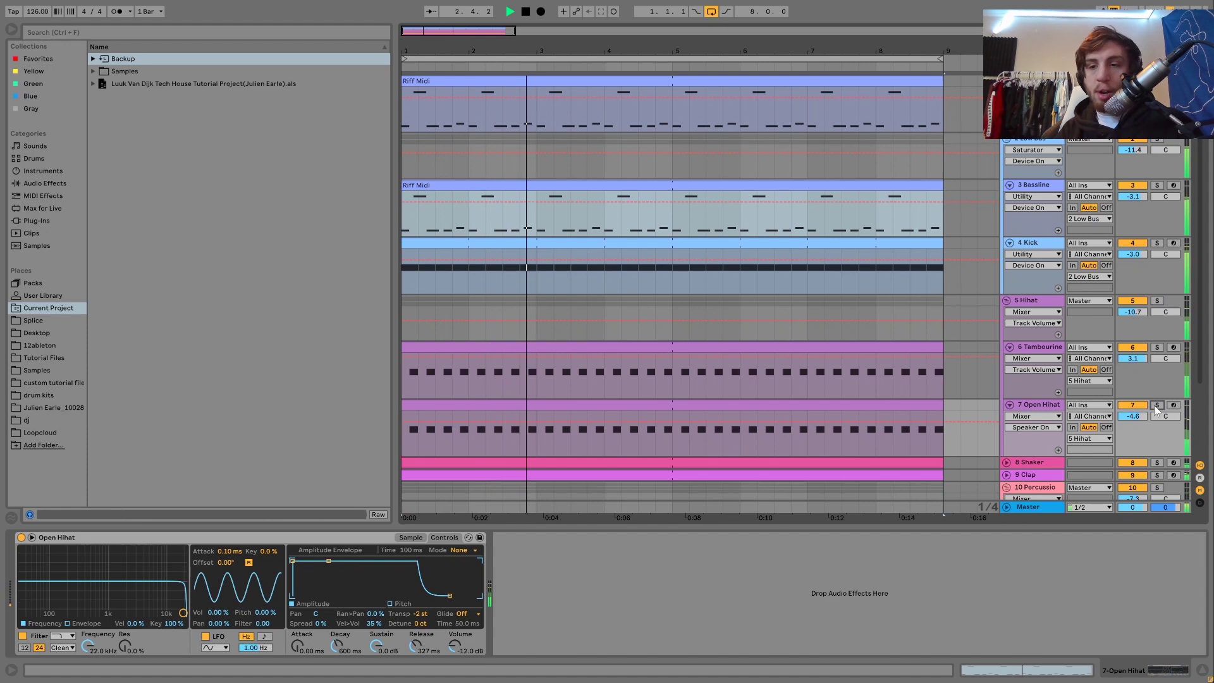
# Compare playback of the full mix with the Tambourine soloed, muted and active, leaving the track on.
pyautogui.click(1157, 348)
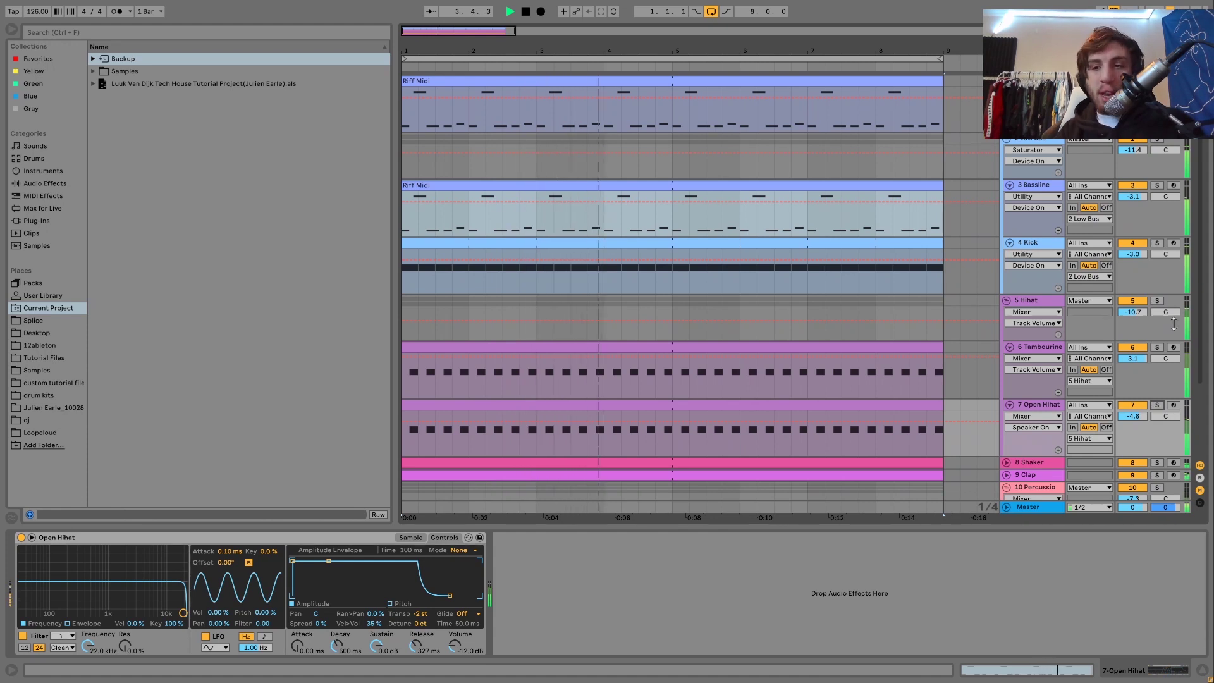
pyautogui.click(1157, 347)
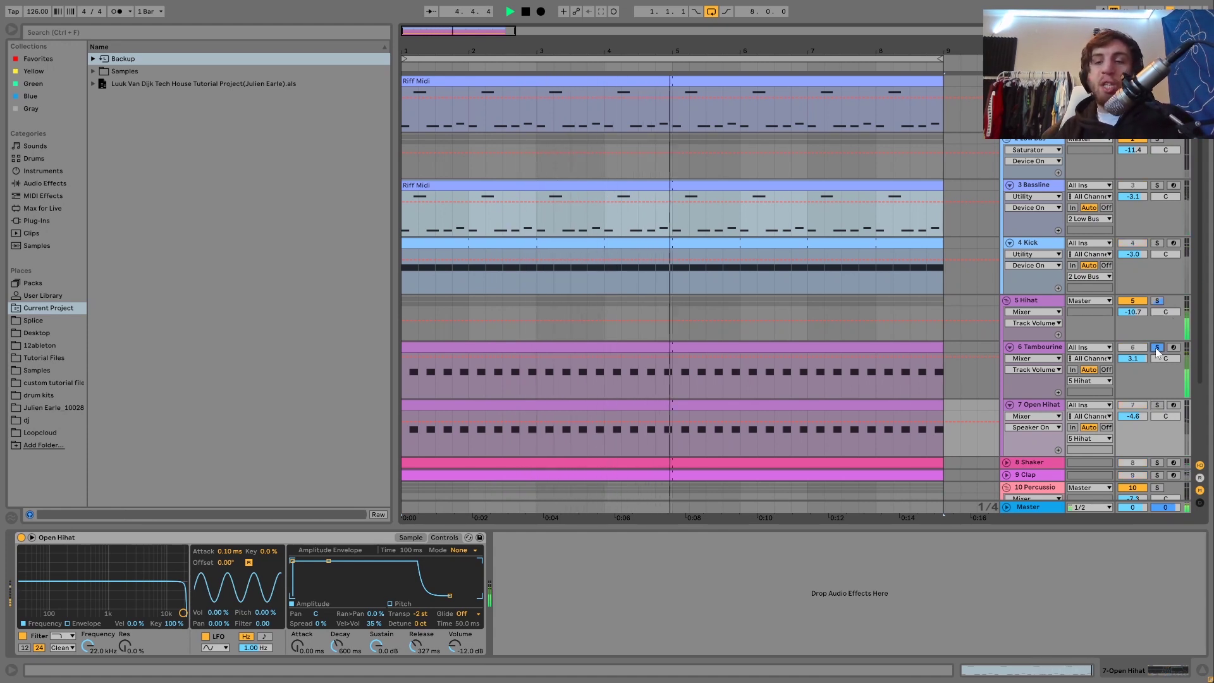
pyautogui.press('space')
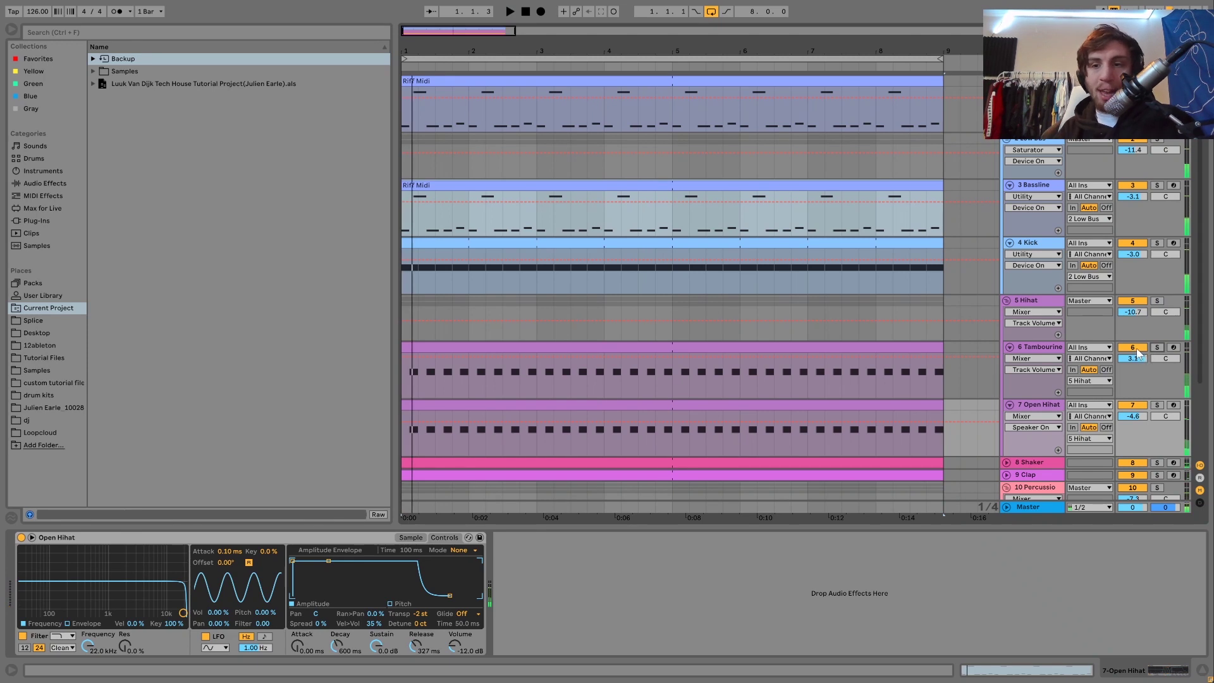
pyautogui.click(1136, 347)
pyautogui.press('space')
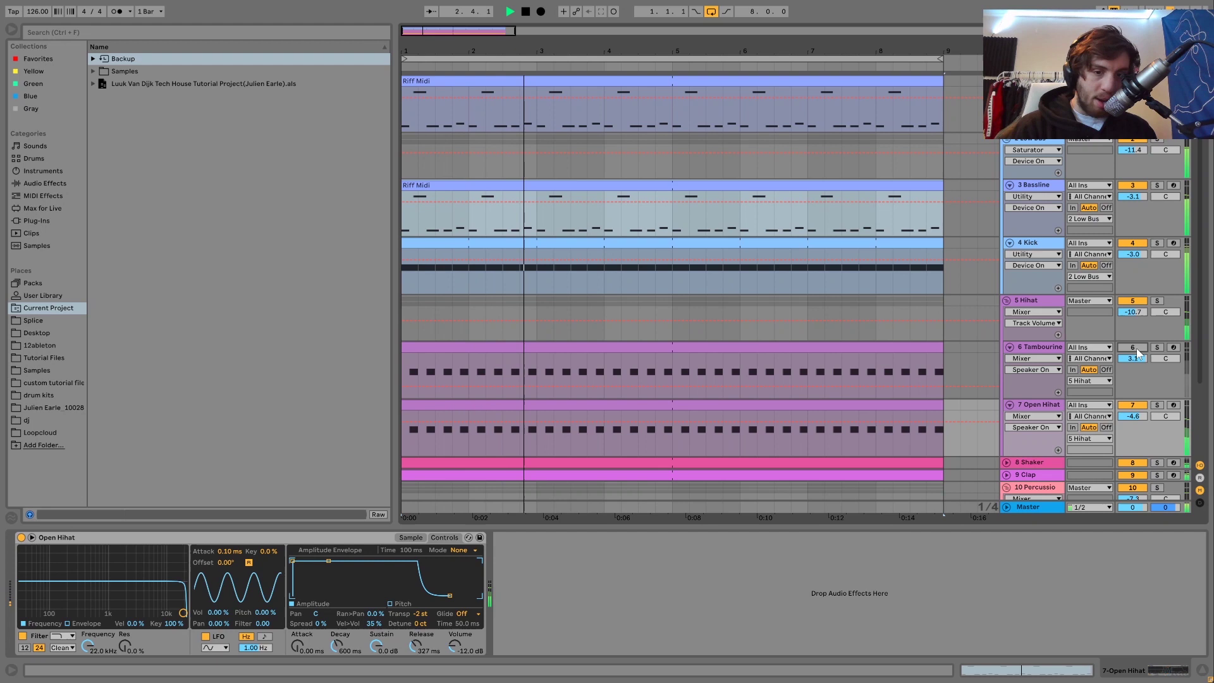
pyautogui.click(1136, 348)
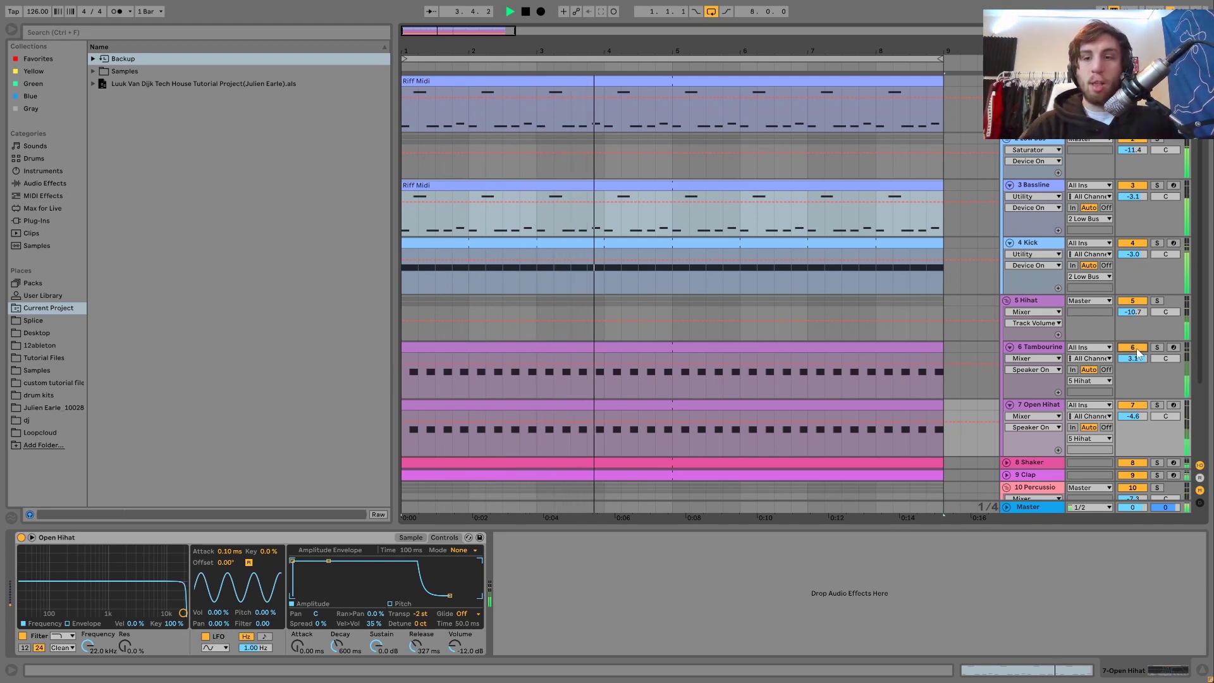
# Solo the Tambourine to examine its sampler, and compare mix playback with the Open Hihat muted and active while showing its sampler.
pyautogui.click(1157, 347)
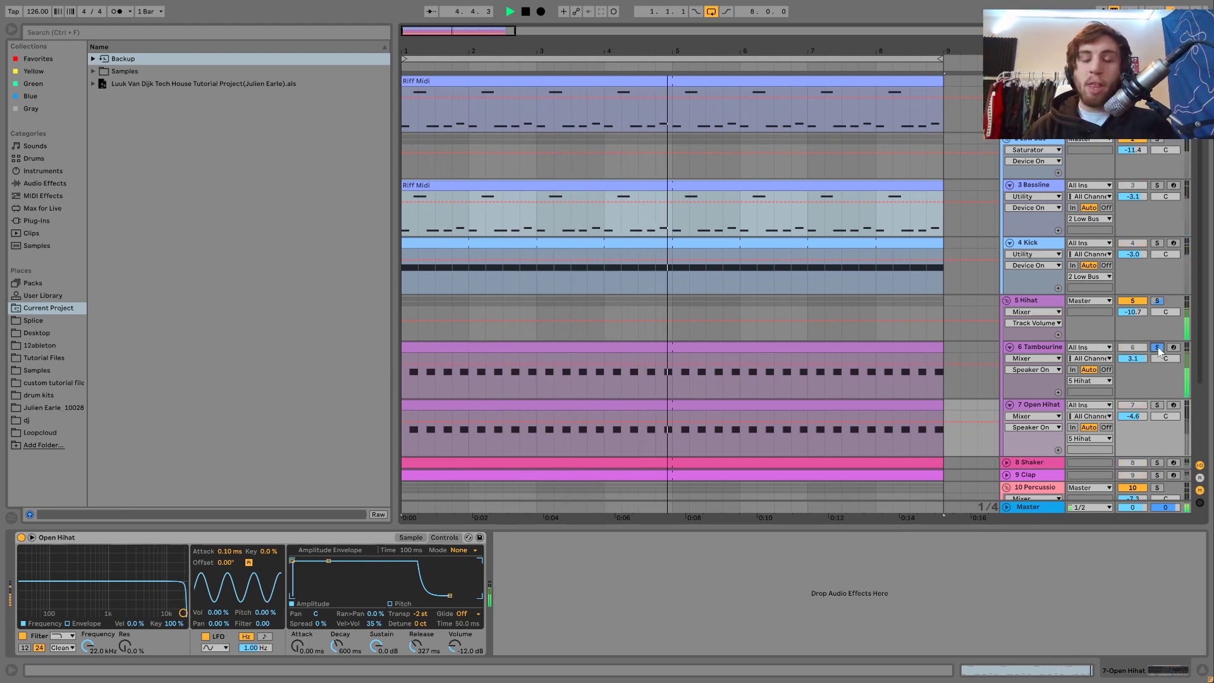
pyautogui.click(1057, 352)
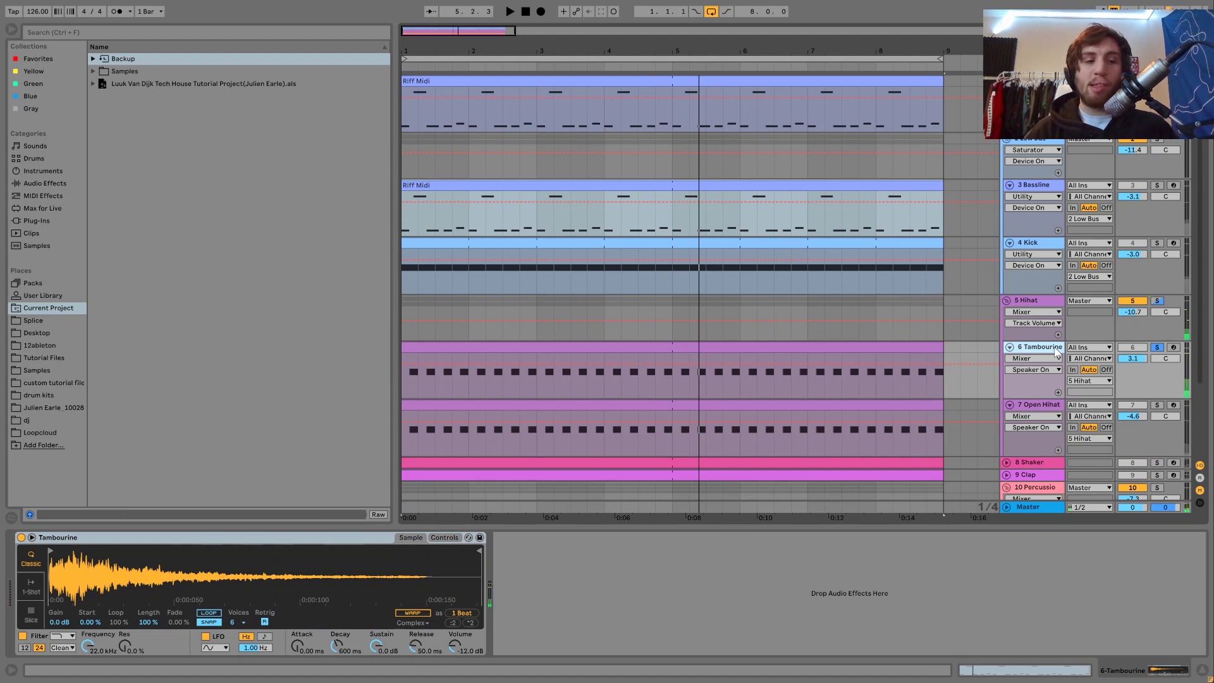
pyautogui.press('space')
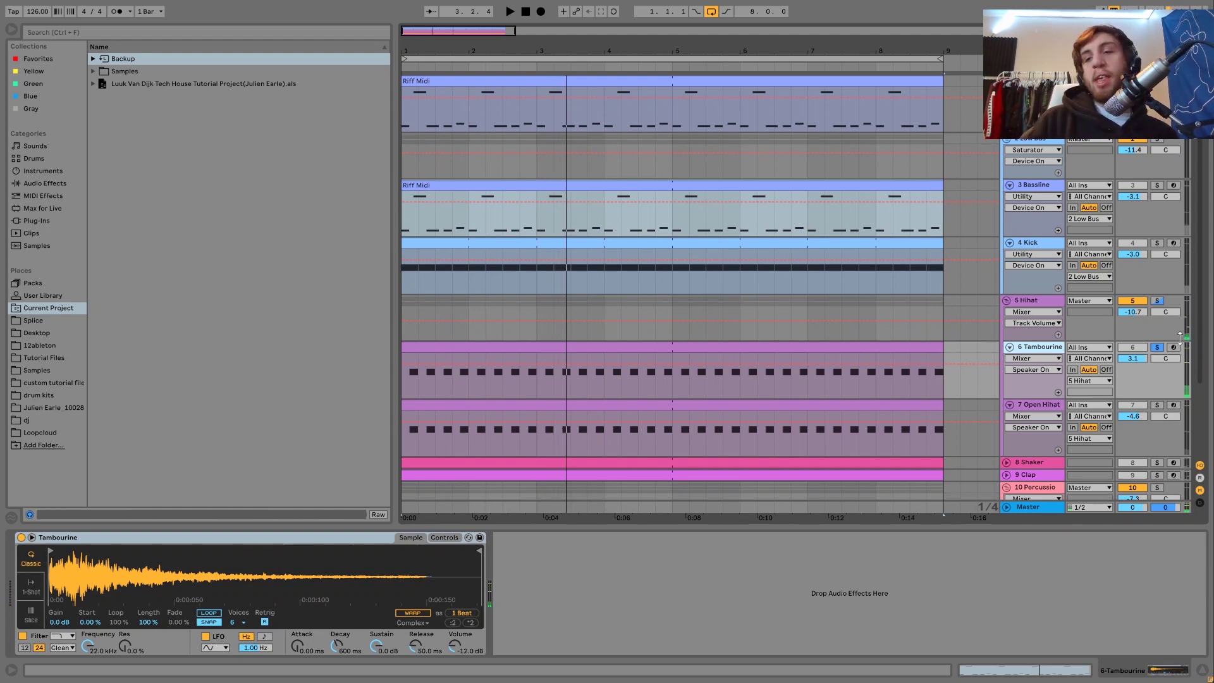
pyautogui.click(1125, 405)
pyautogui.press('space')
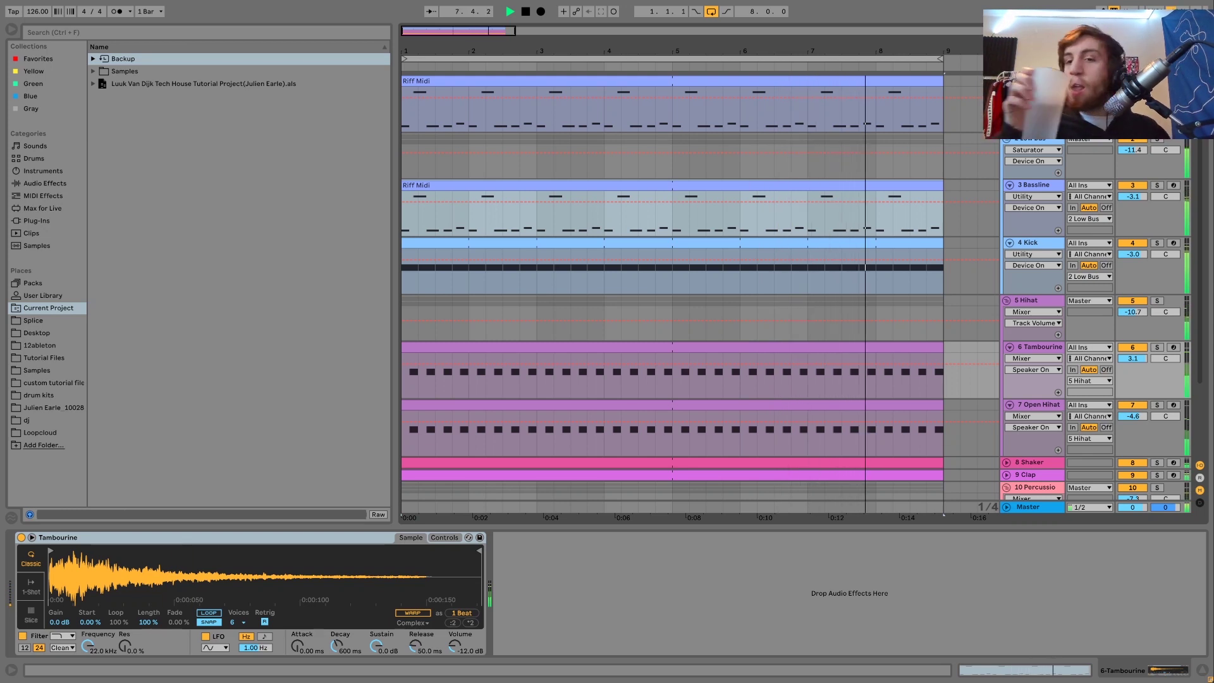
pyautogui.click(1025, 407)
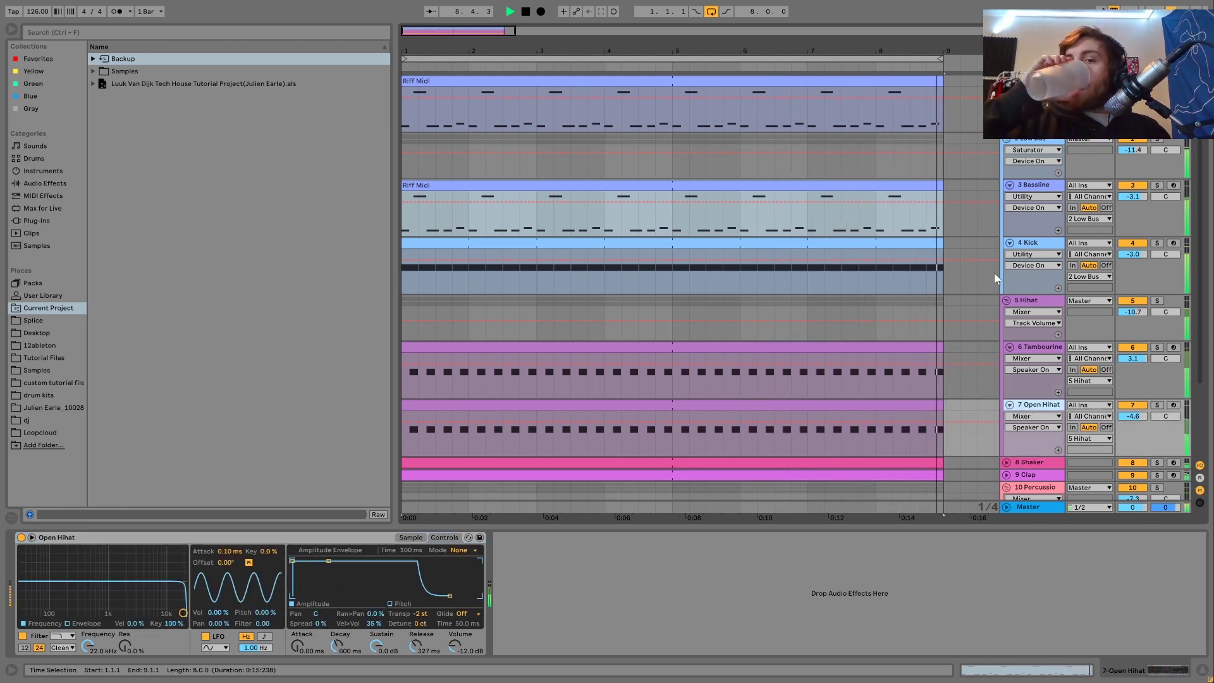
# Solo the Hihat group and compare it during playback with its Drum Buss bypassed and active, leaving the effect on.
pyautogui.click(1017, 303)
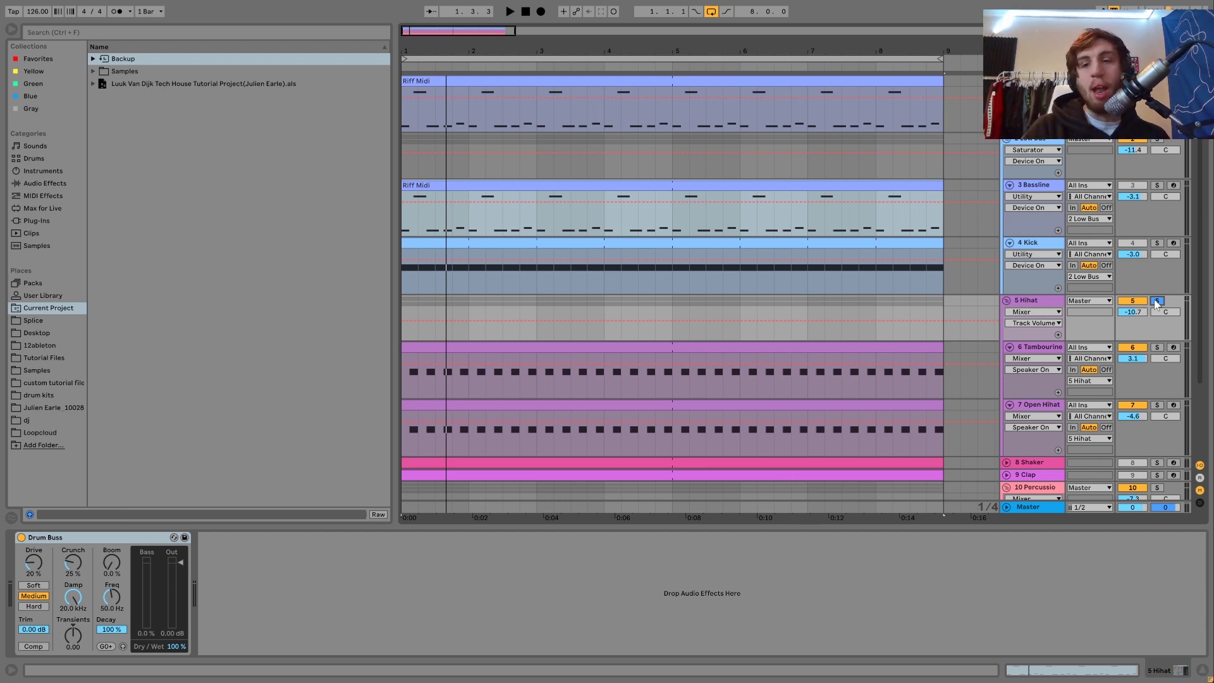
pyautogui.click(26, 542)
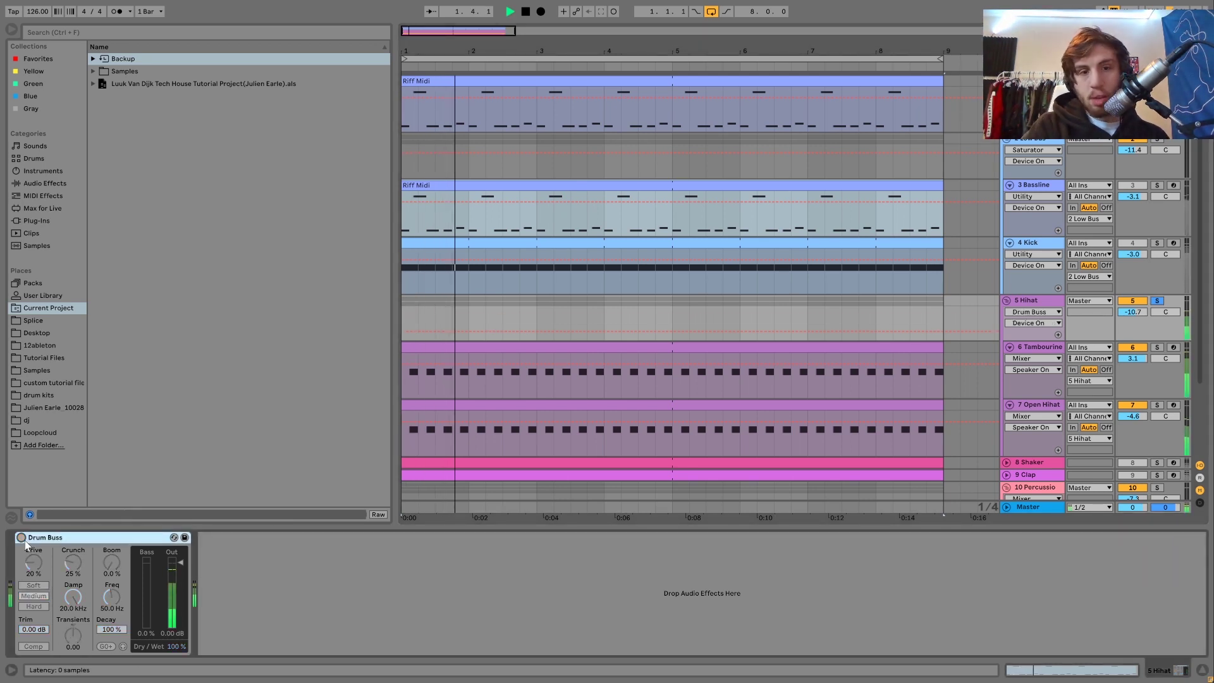
pyautogui.click(24, 541)
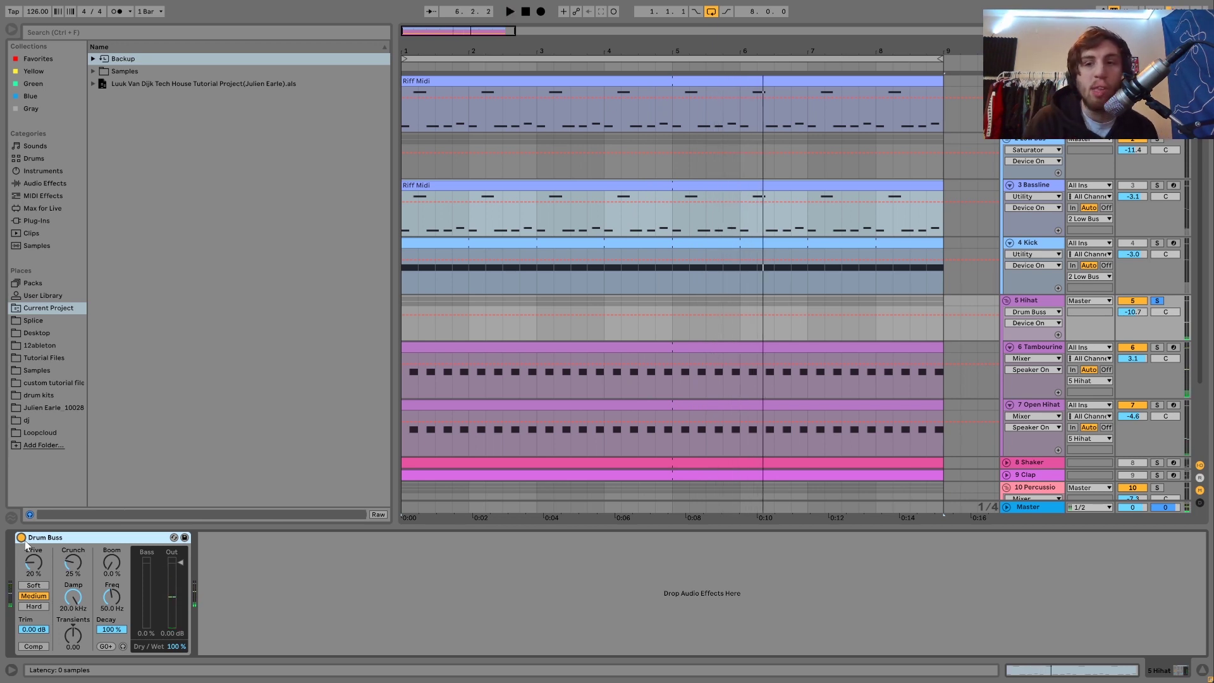
pyautogui.press('space')
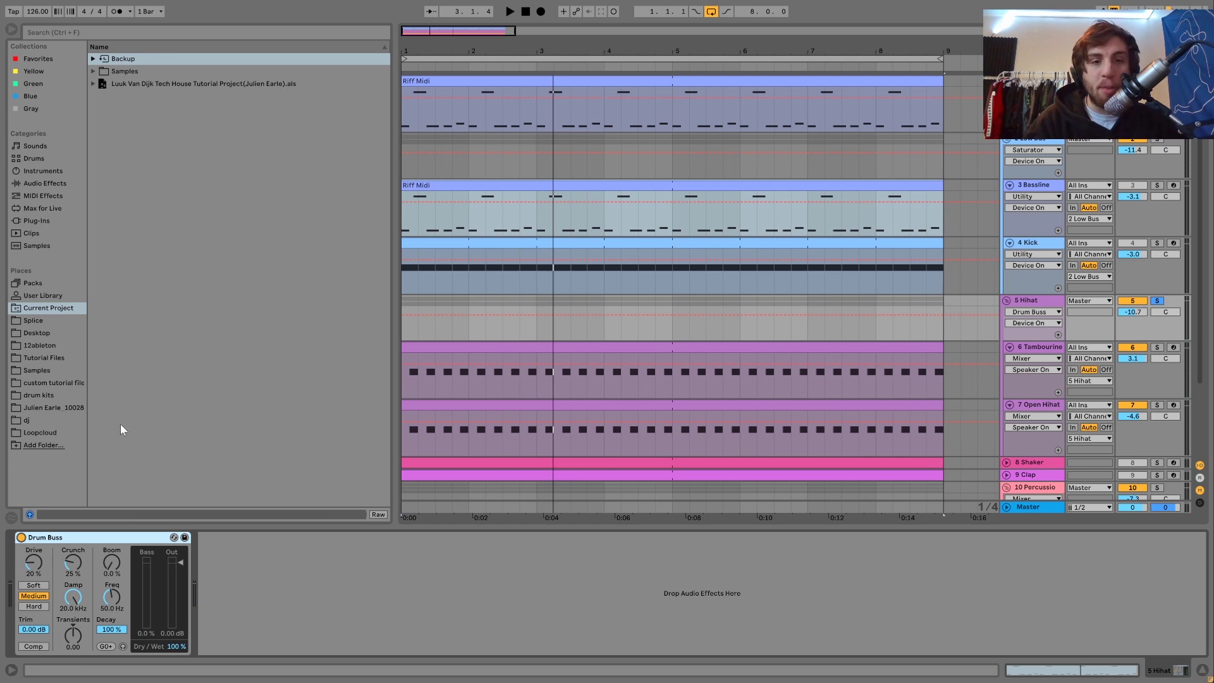
# Solo the Shaker track instead of the Hihat group, play it, show its sampler and Saturator, and unfold the track.
pyautogui.scroll(-3, 541, 396)
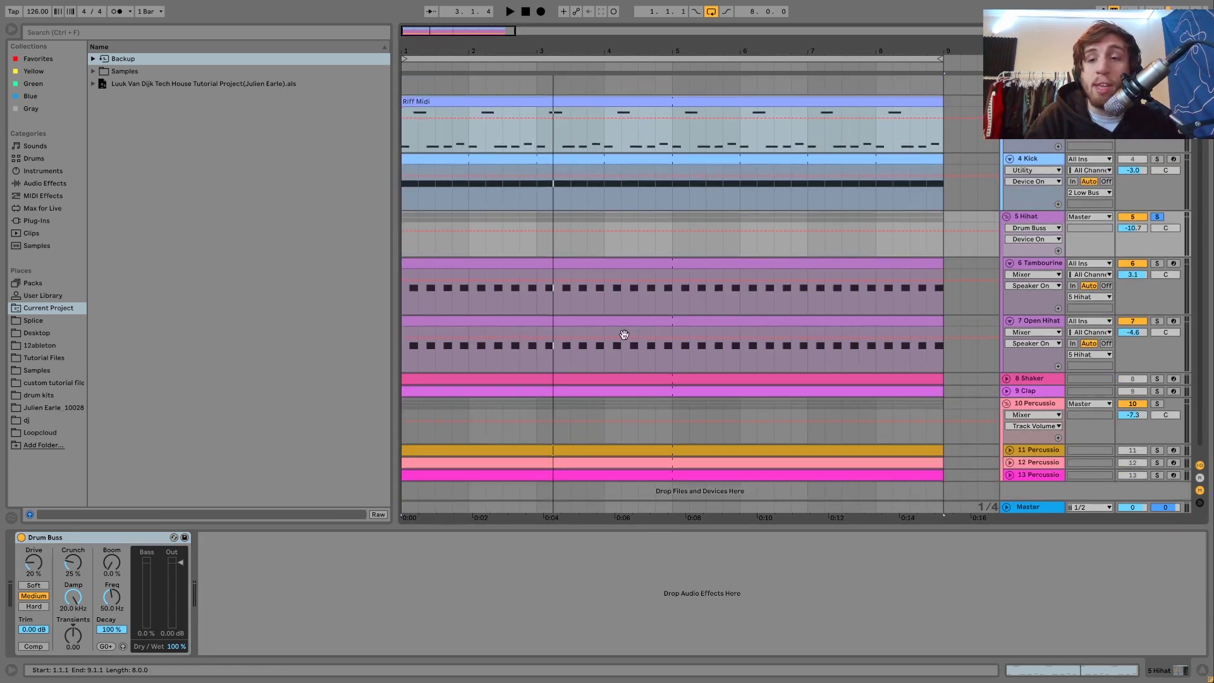
pyautogui.click(1042, 379)
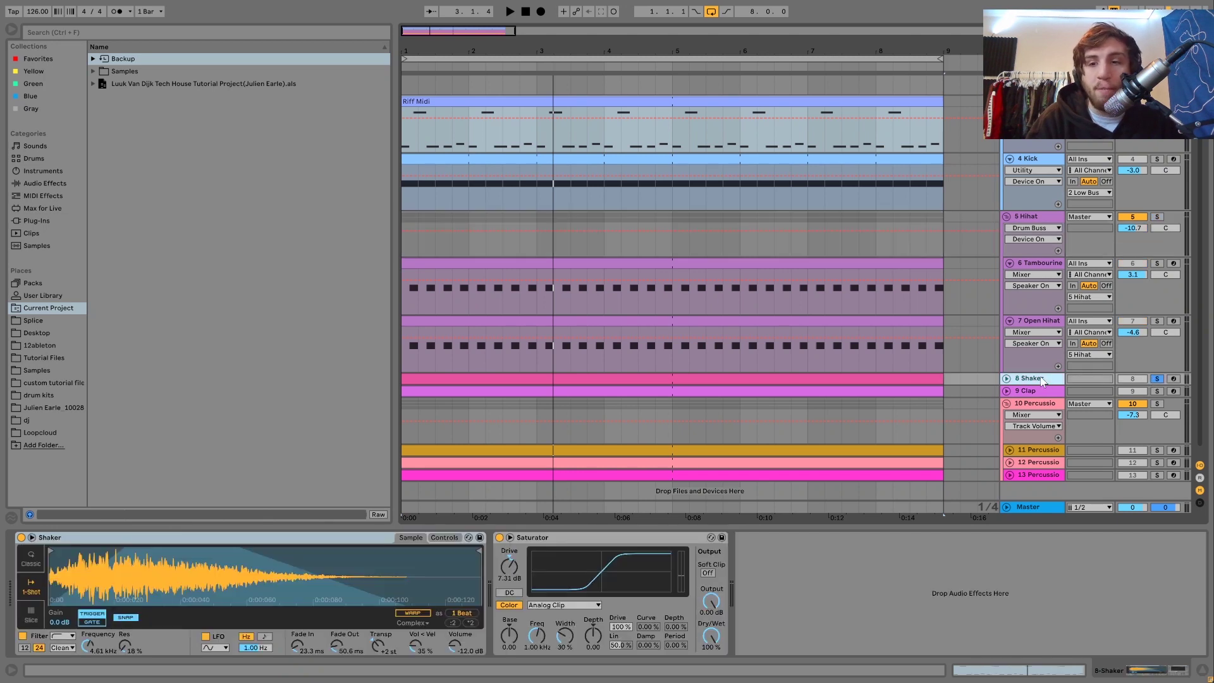
pyautogui.press('space')
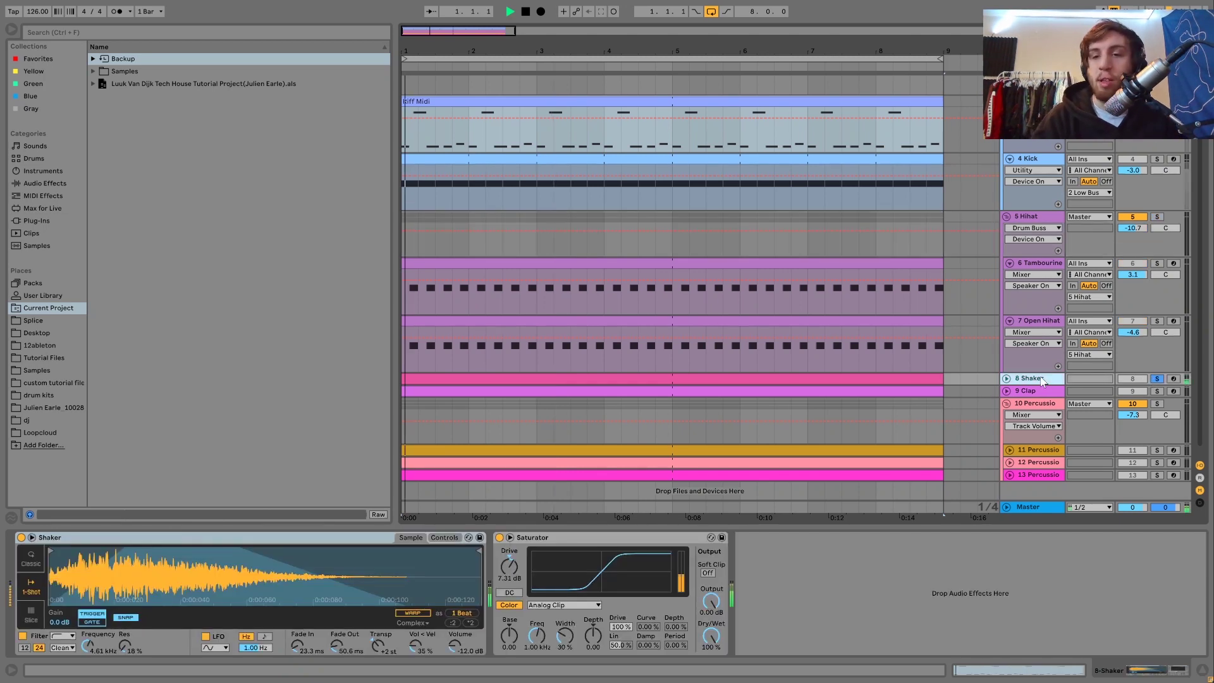
pyautogui.click(1006, 379)
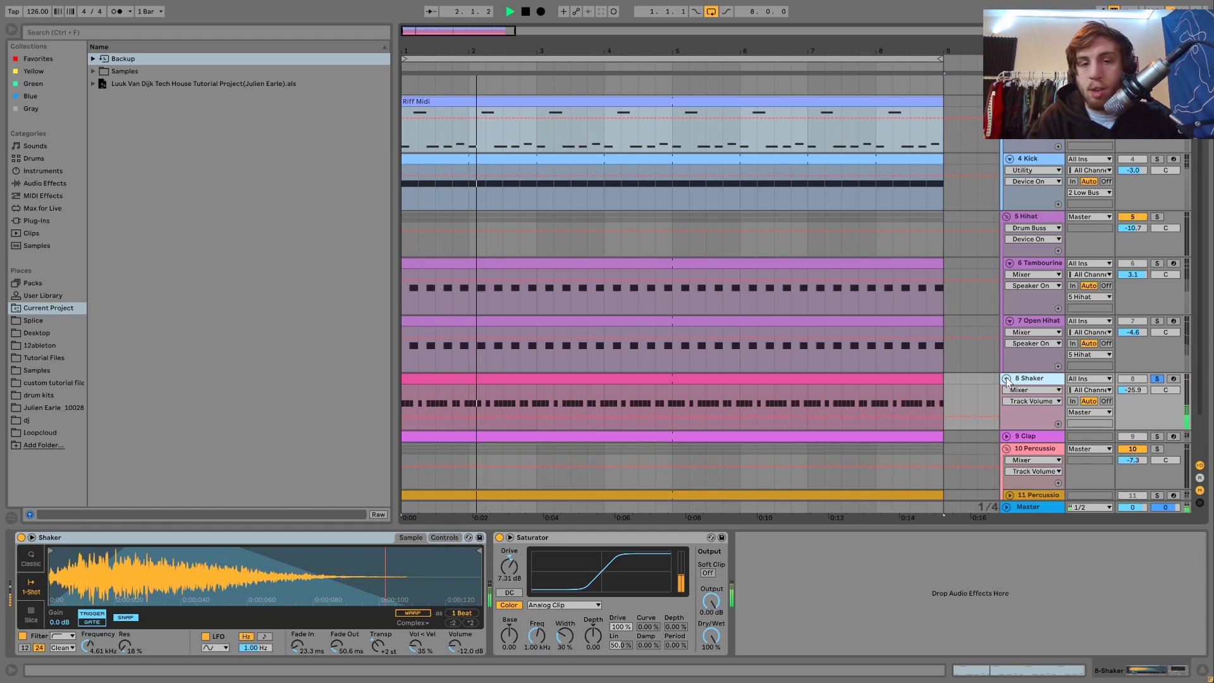
pyautogui.scroll(-2, 1006, 377)
pyautogui.press('space')
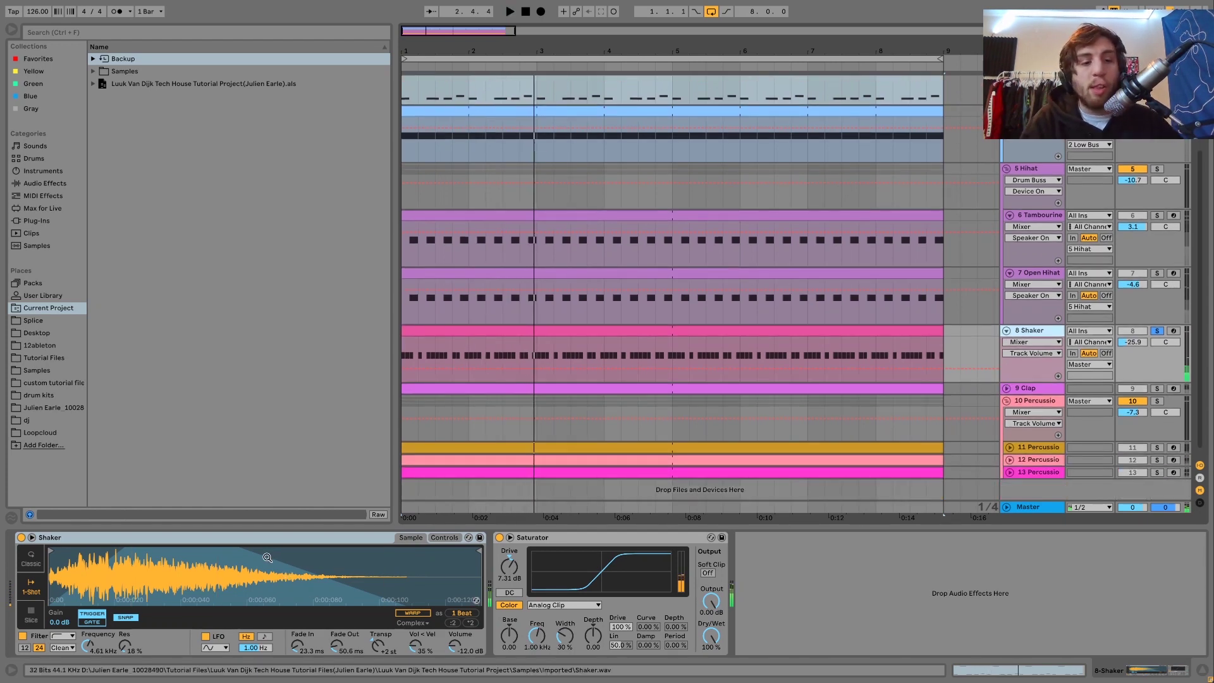
# Show the Shaker's source file, Shaker.wav, among the project's imported samples and play the soloed track.
pyautogui.moveTo(281, 573); pyautogui.dragTo(163, 52)
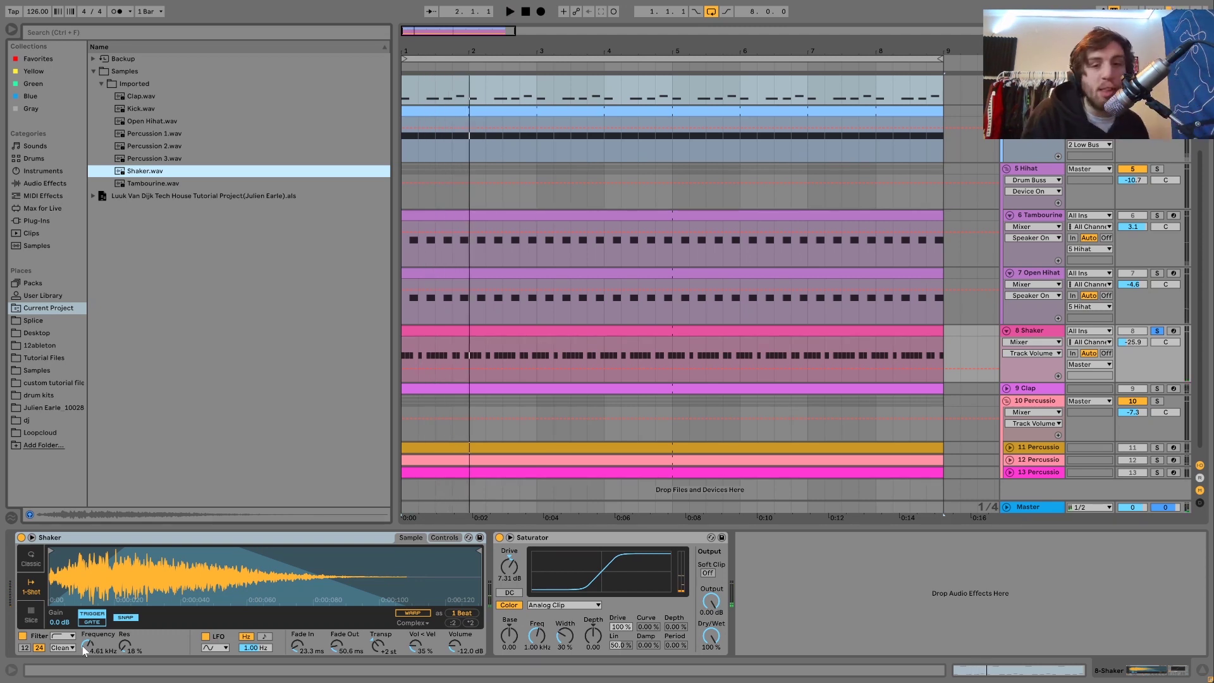
pyautogui.press('space')
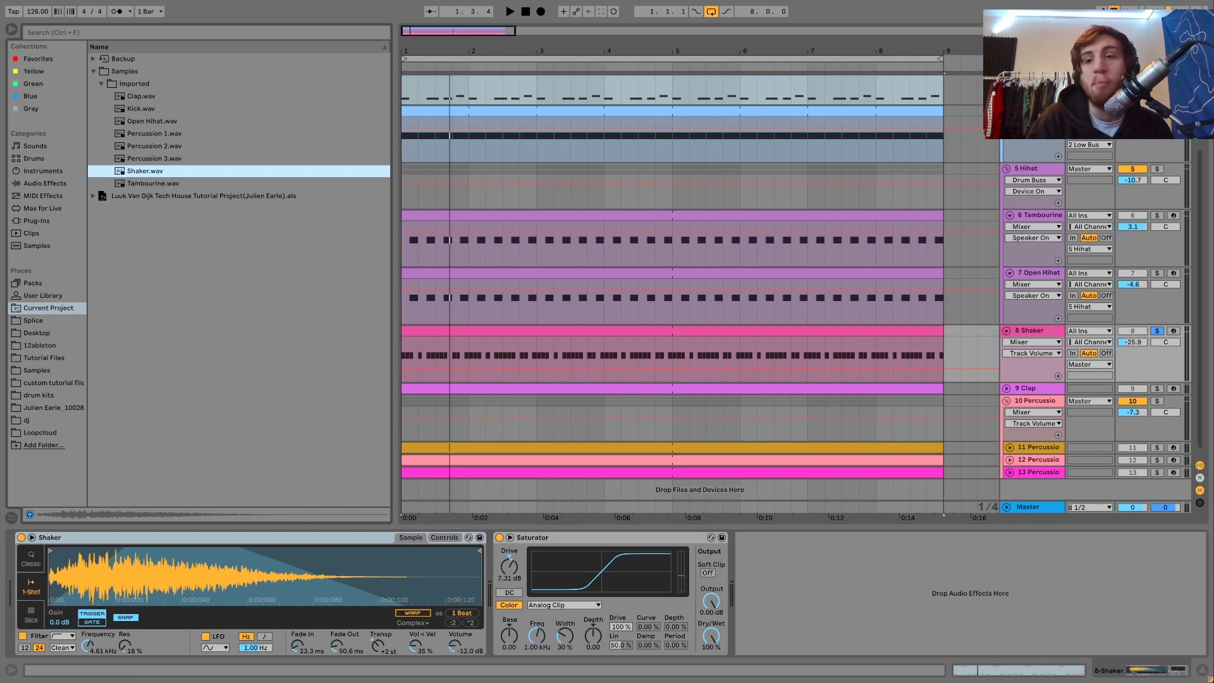
# Clear the Shaker's solo and listen to the full mix with all tracks active in several playback passes.
pyautogui.click(1158, 169)
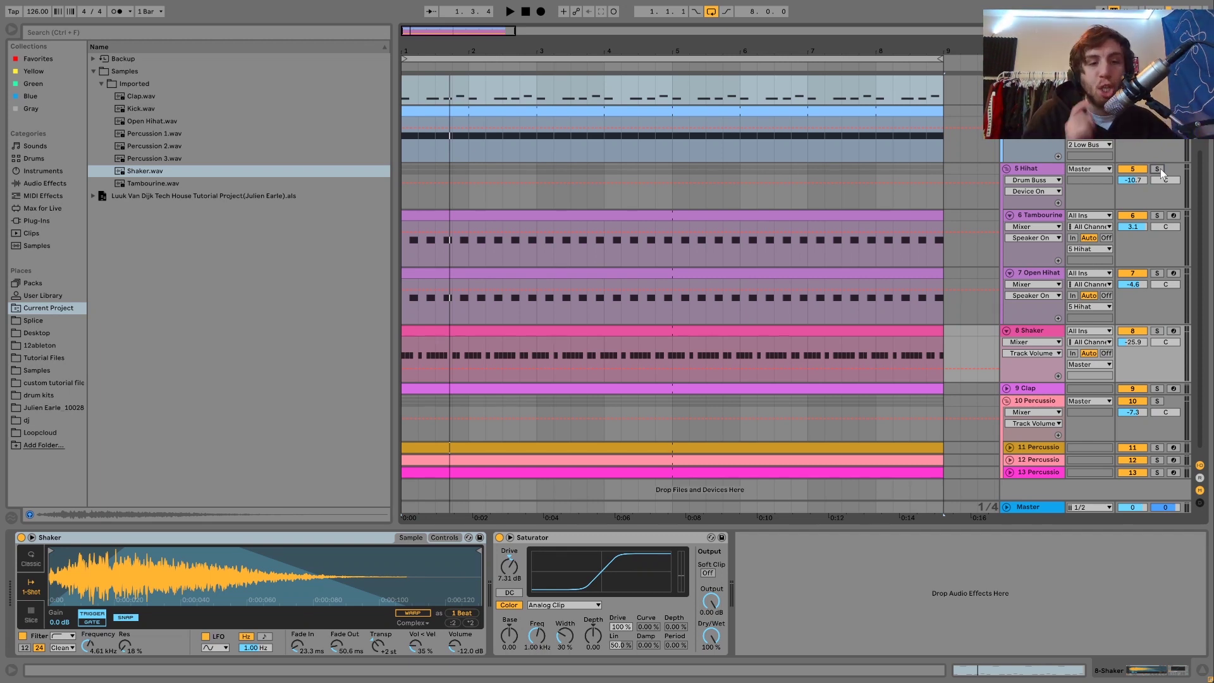
pyautogui.press('space')
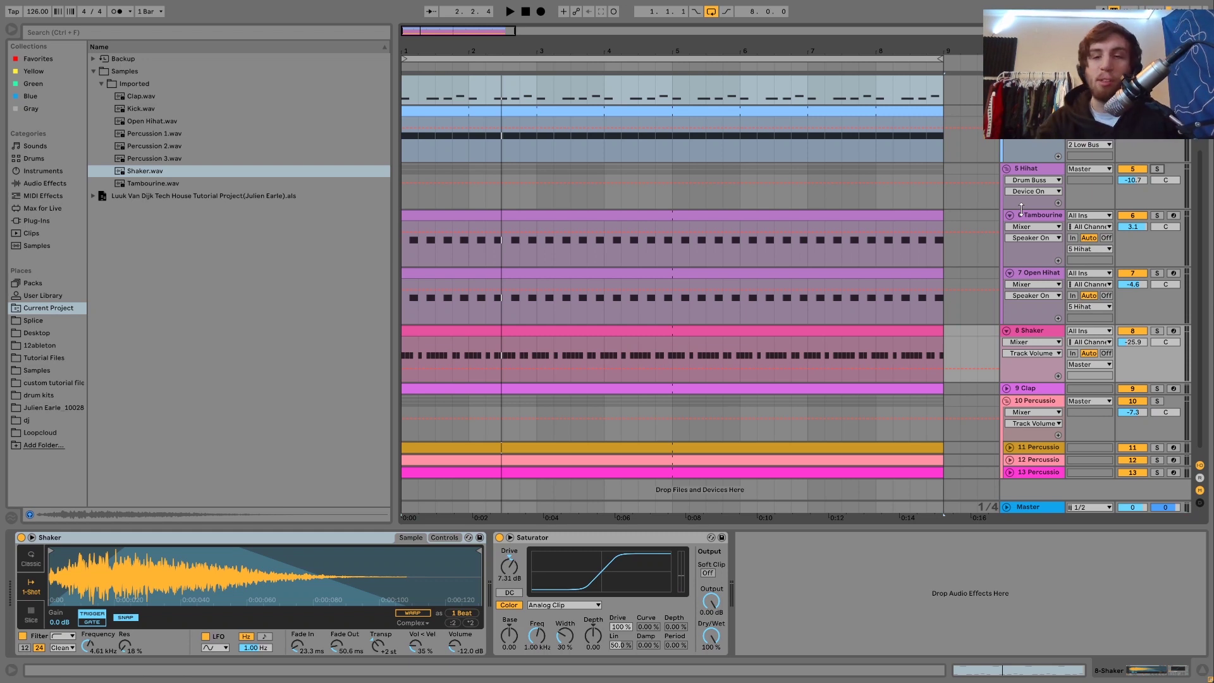
pyautogui.press('space')
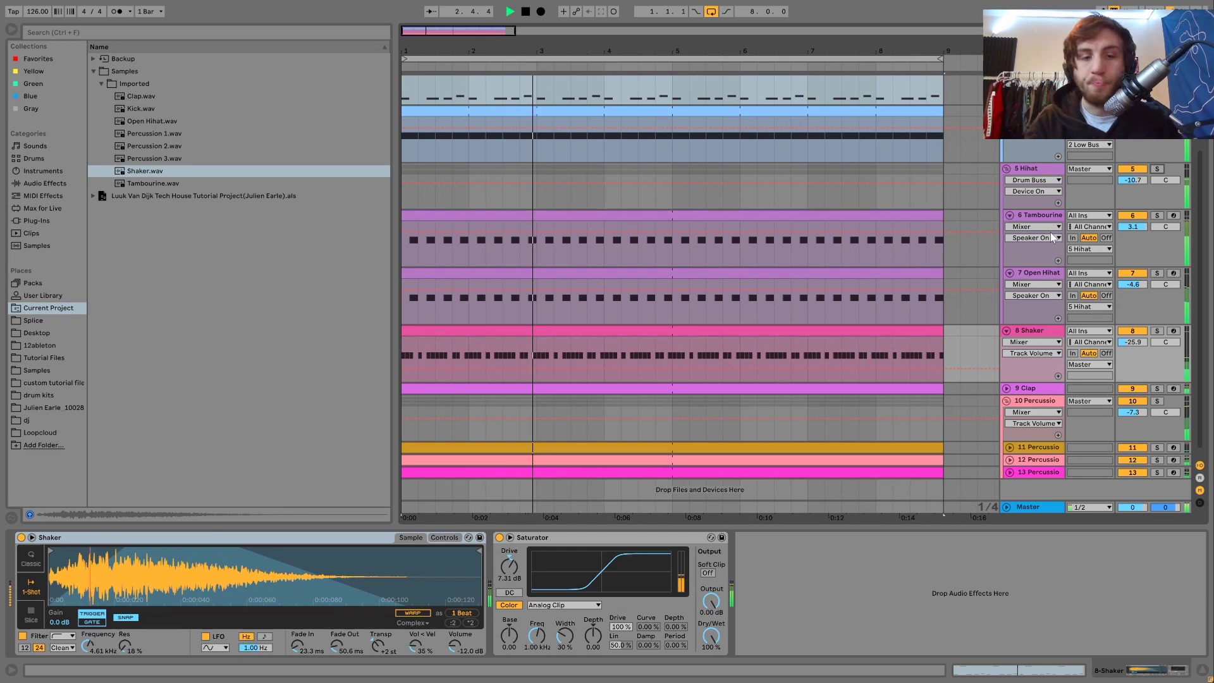
pyautogui.press('space')
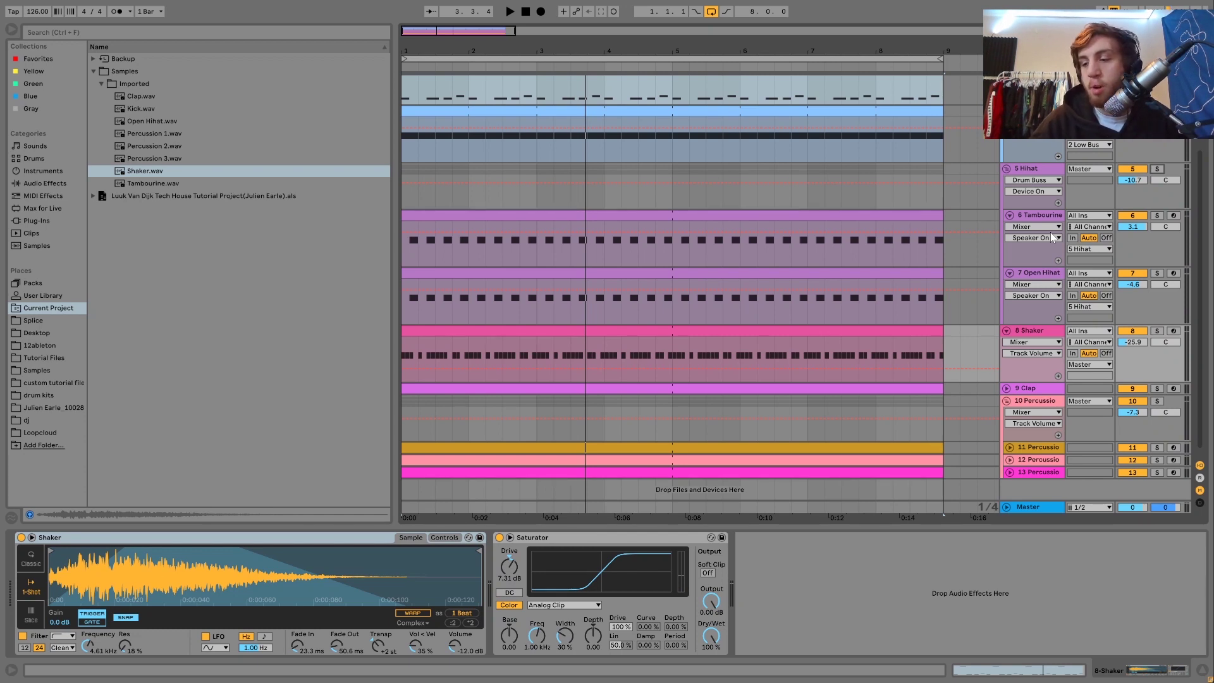
pyautogui.press('space')
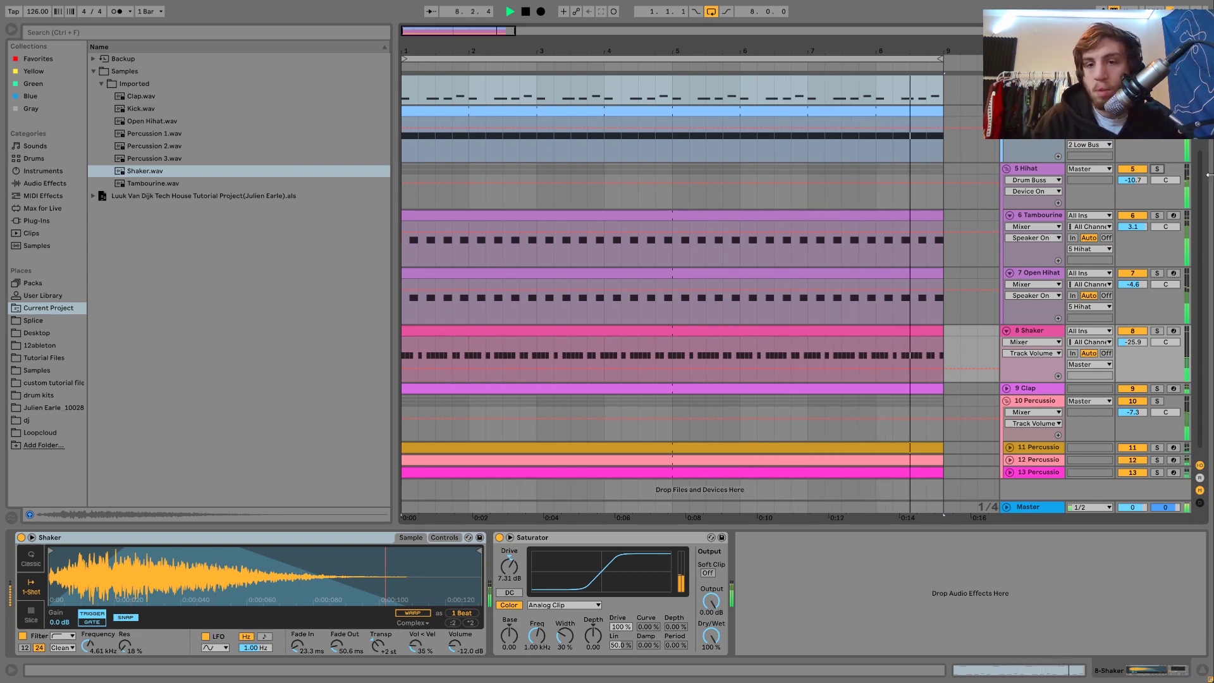
pyautogui.press('space')
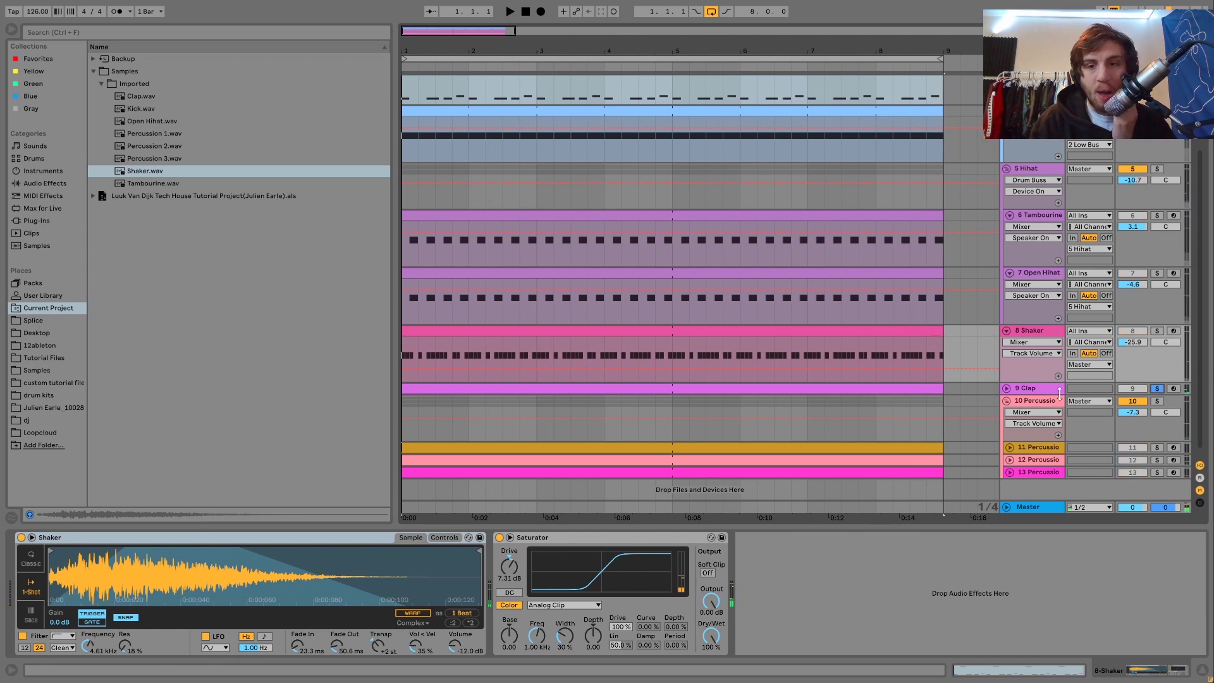
# Play the soloed Clap track with its sampler and Drum Buss shown, and unfold the track to show its notes.
pyautogui.click(1040, 390)
pyautogui.press('space')
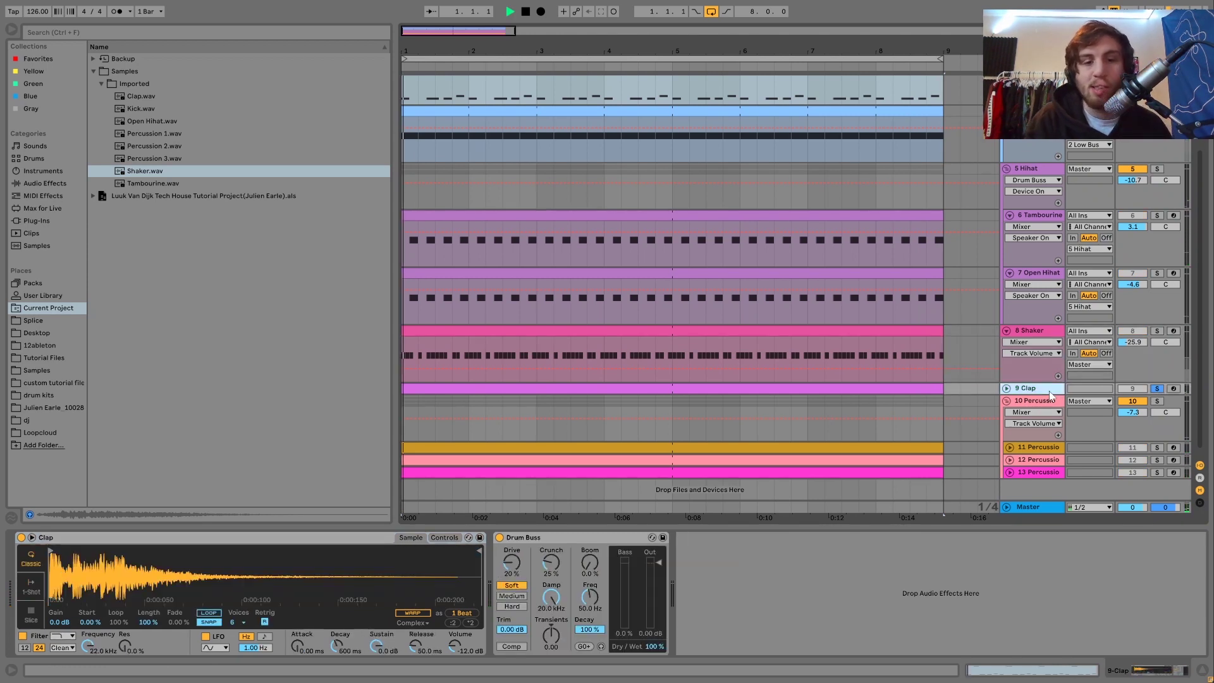
pyautogui.click(1007, 388)
pyautogui.scroll(-2, 1010, 391)
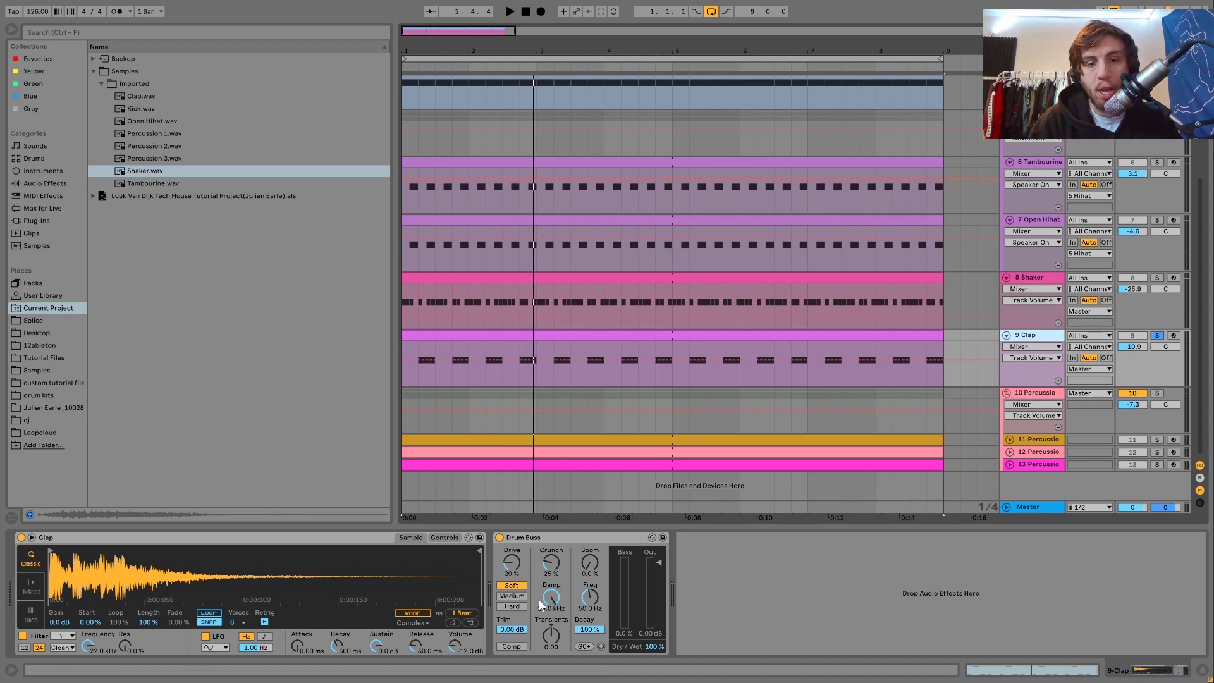
pyautogui.press('space')
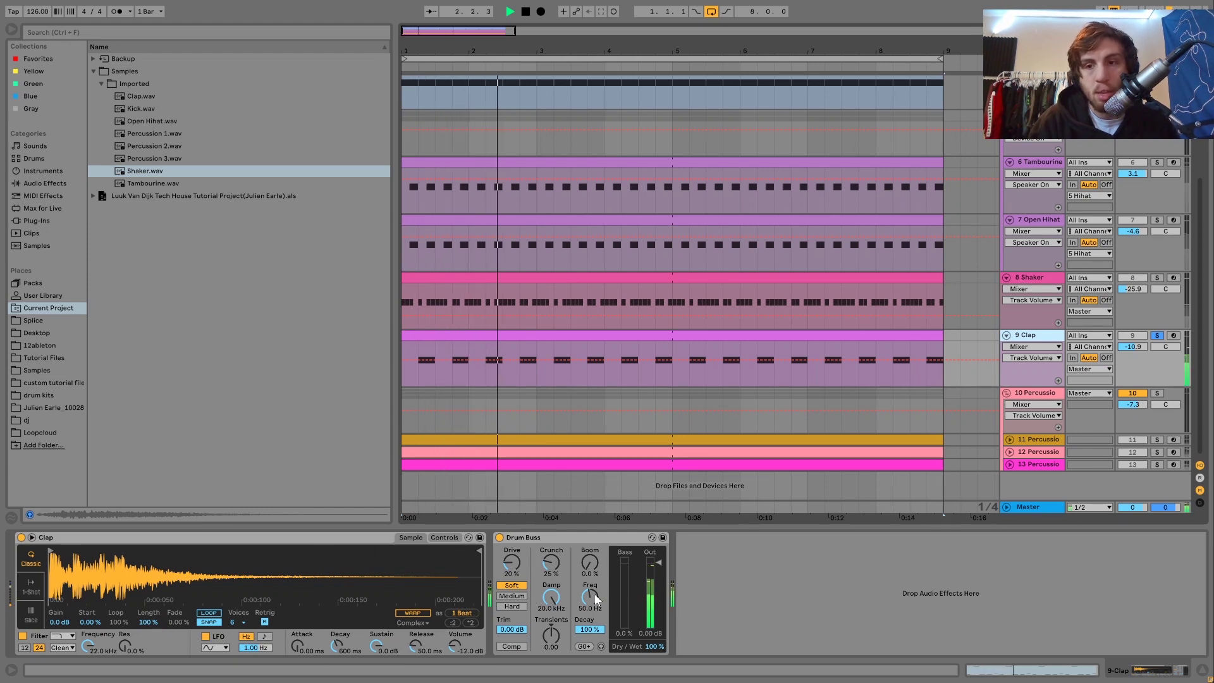
pyautogui.press('space')
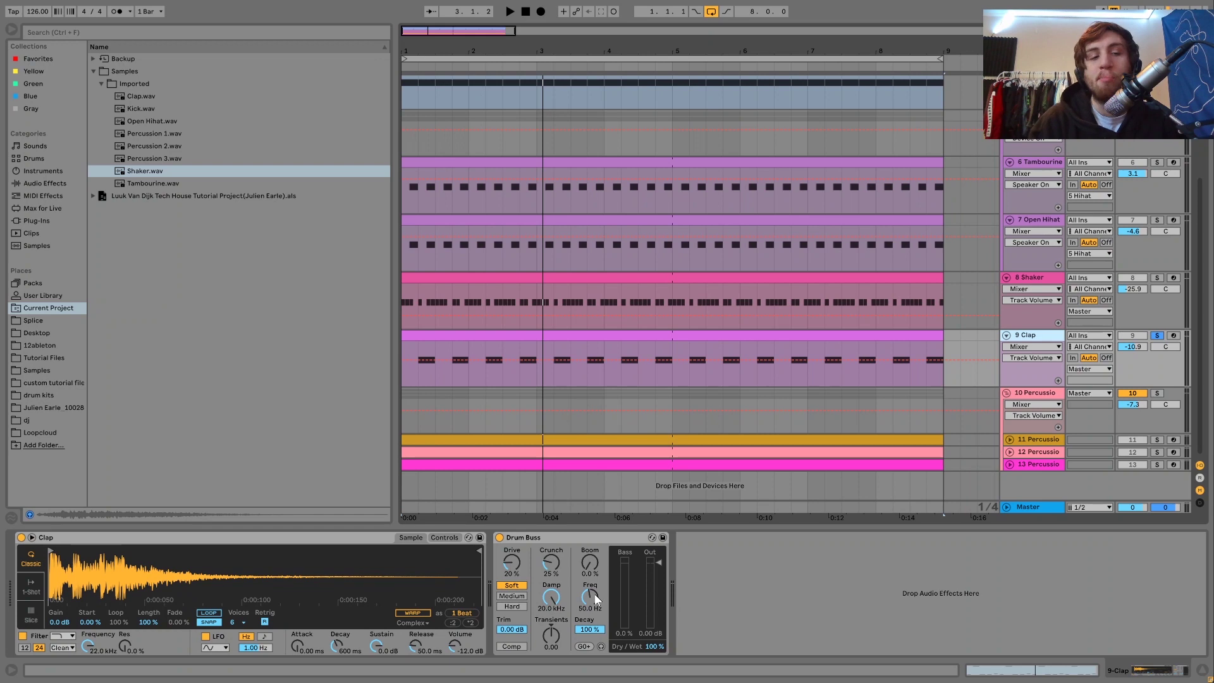
# Compare the soloed Clap during playback with its Drum Buss bypassed and active, leaving the effect on, and clear the solo.
pyautogui.press('space')
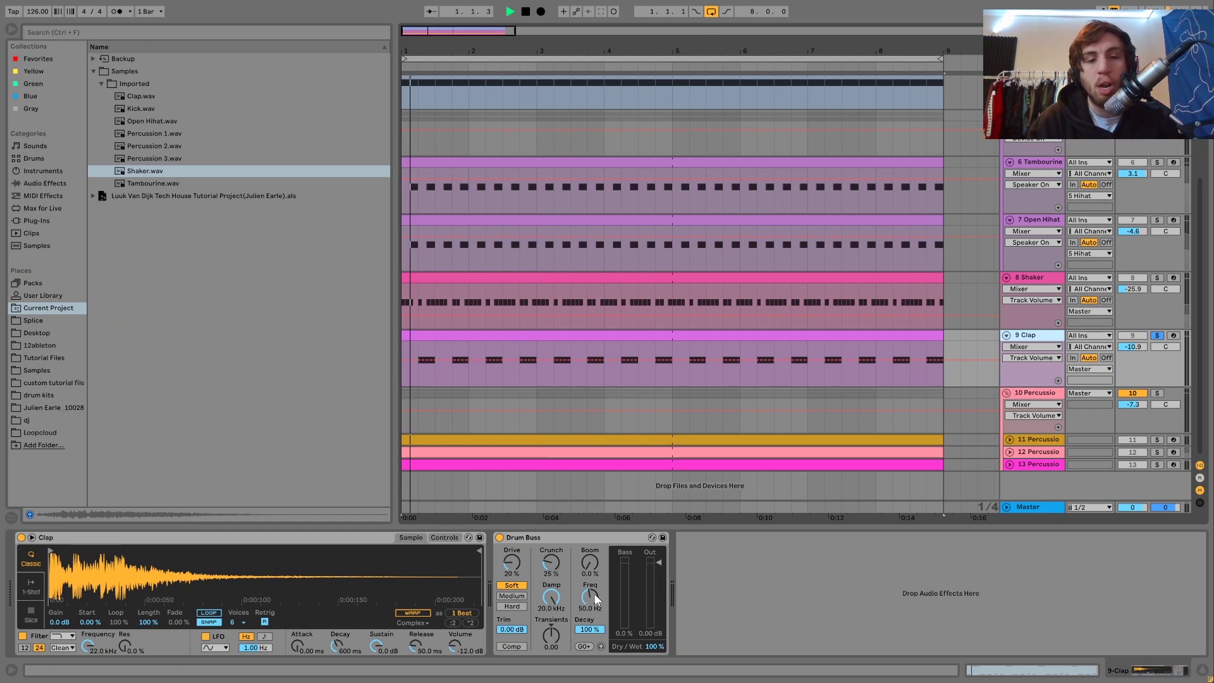
pyautogui.click(500, 538)
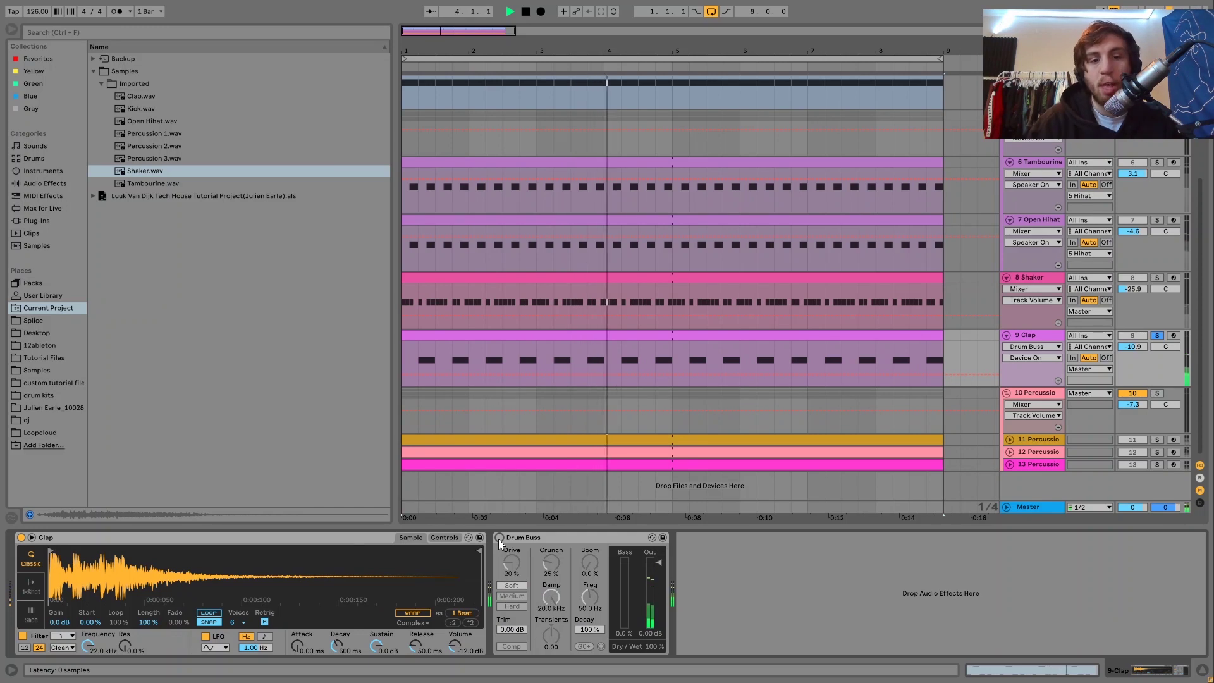
pyautogui.click(499, 538)
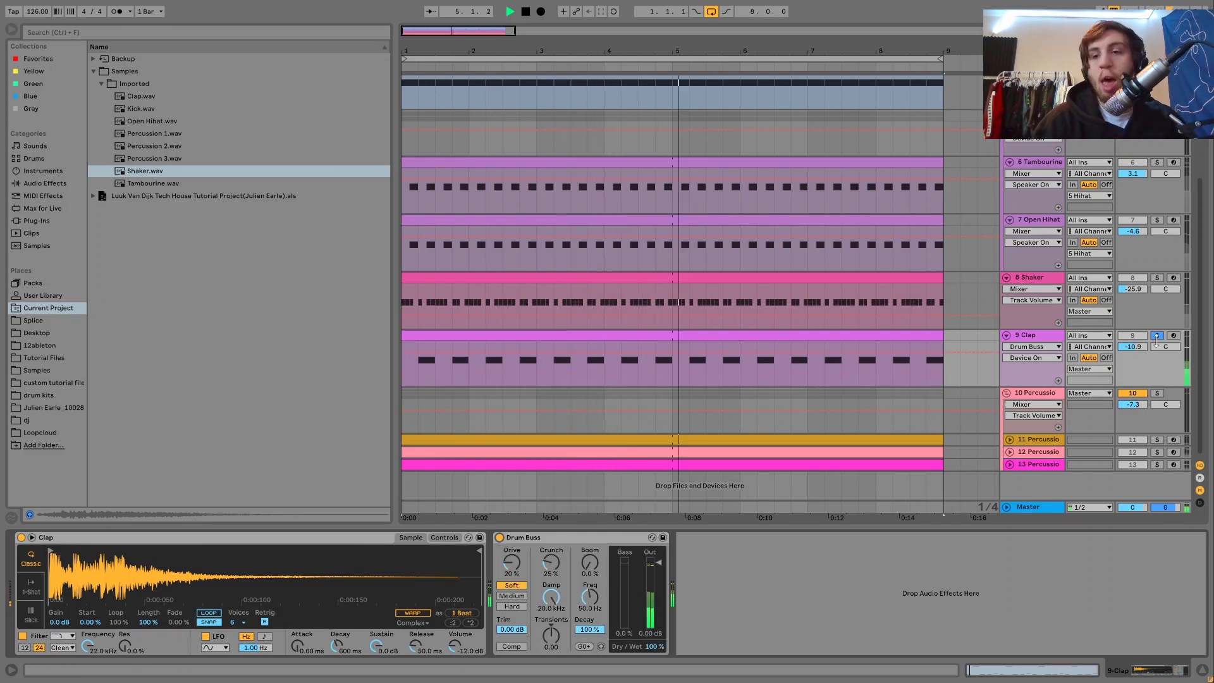
pyautogui.click(1157, 336)
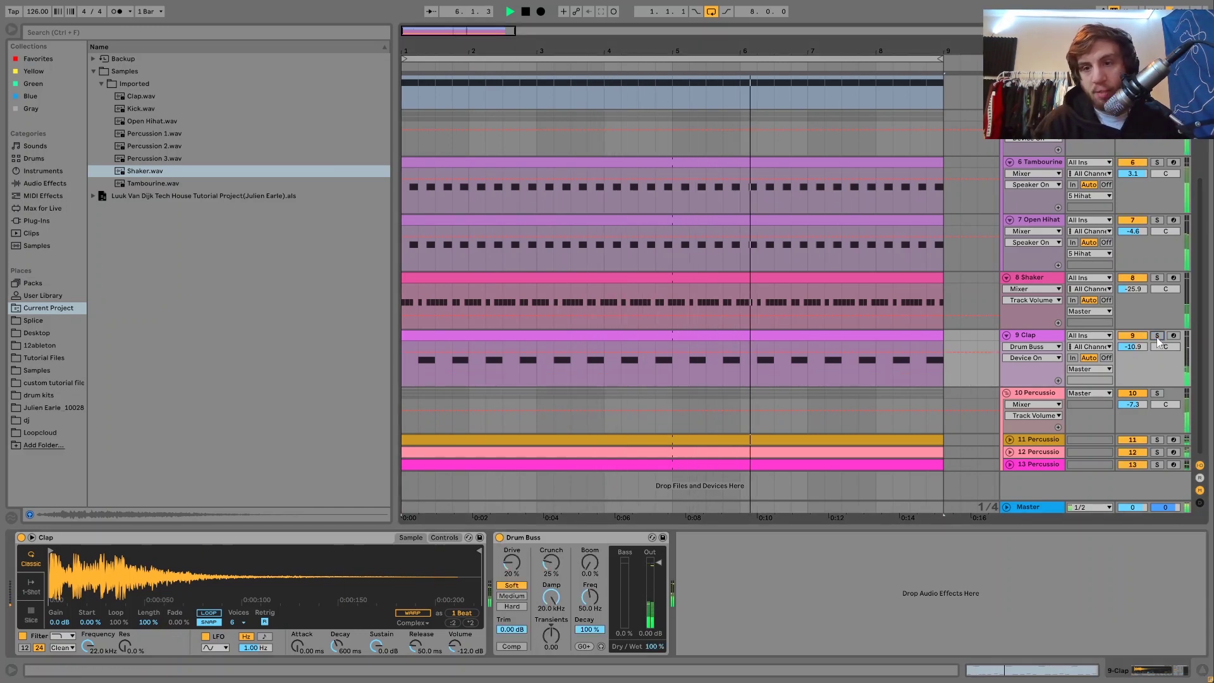
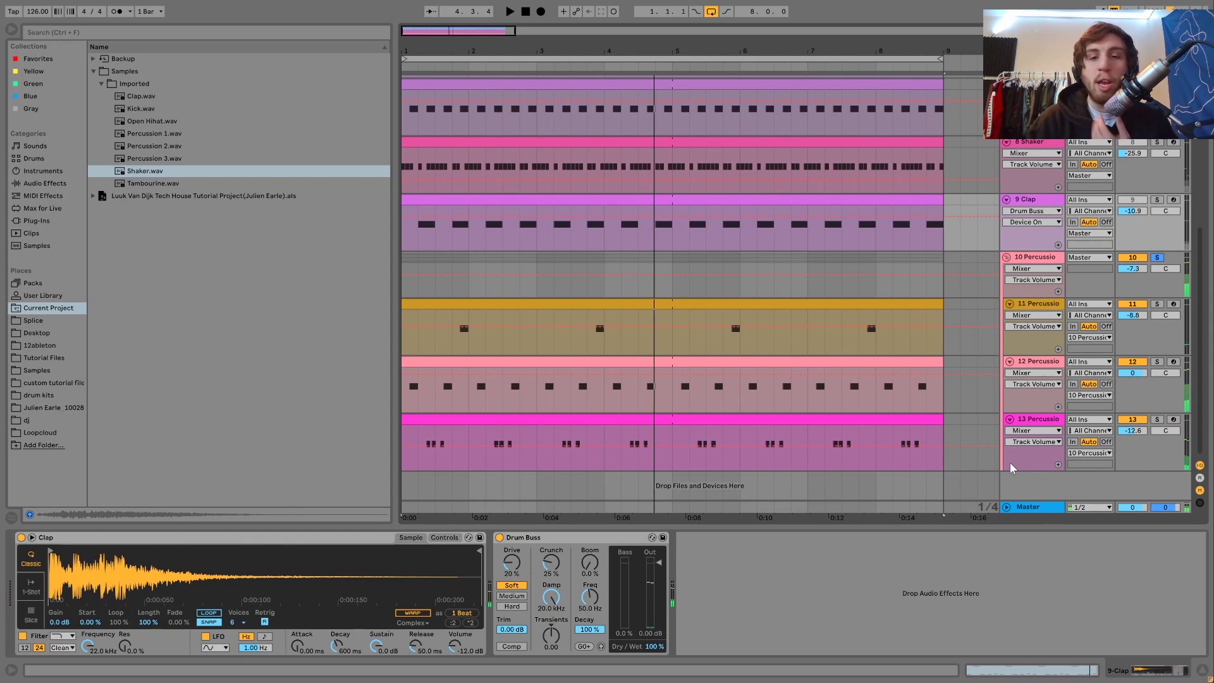
# Solo the Tambourine, Clap and Percussion group together and play them to hear how they interact.
pyautogui.doubleClick(1158, 363)
pyautogui.click(1157, 257)
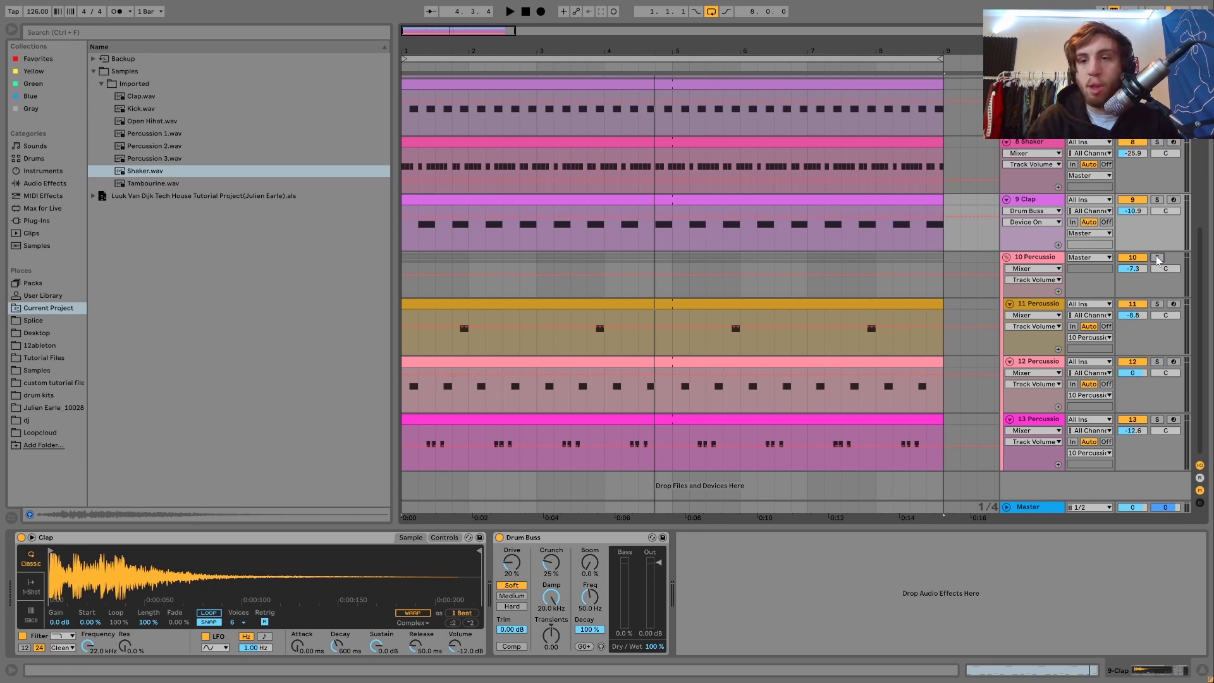
pyautogui.scroll(2, 1158, 256)
pyautogui.scroll(2, 1158, 255)
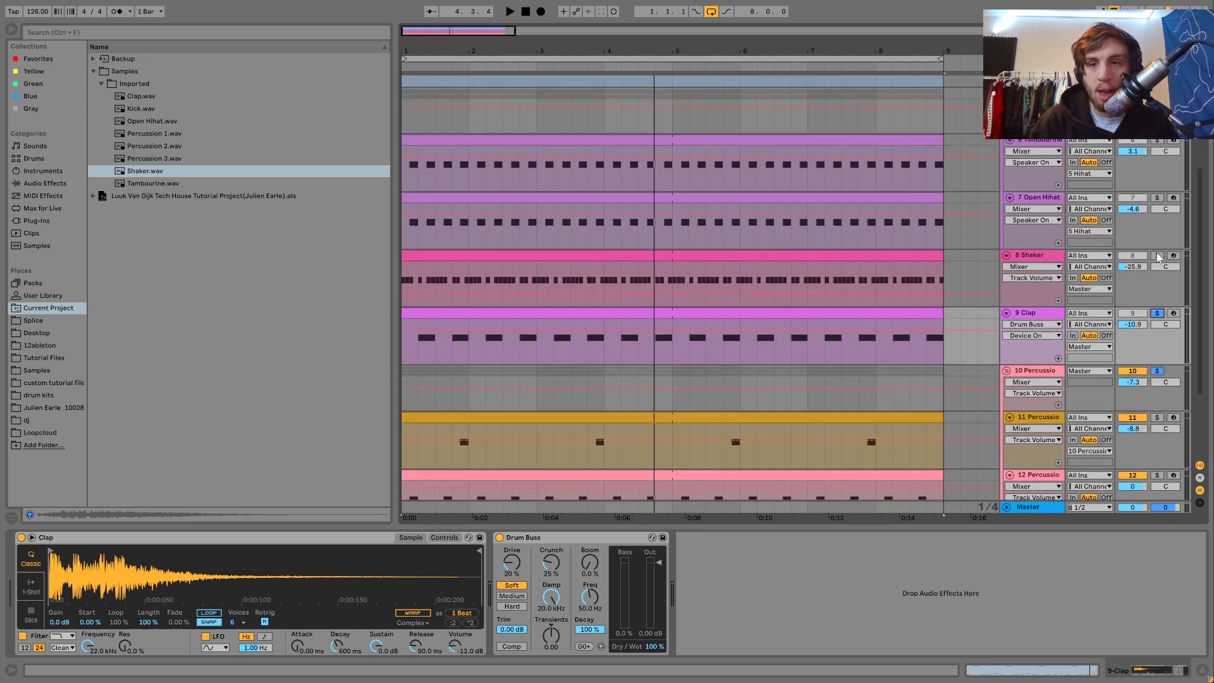
pyautogui.press('space')
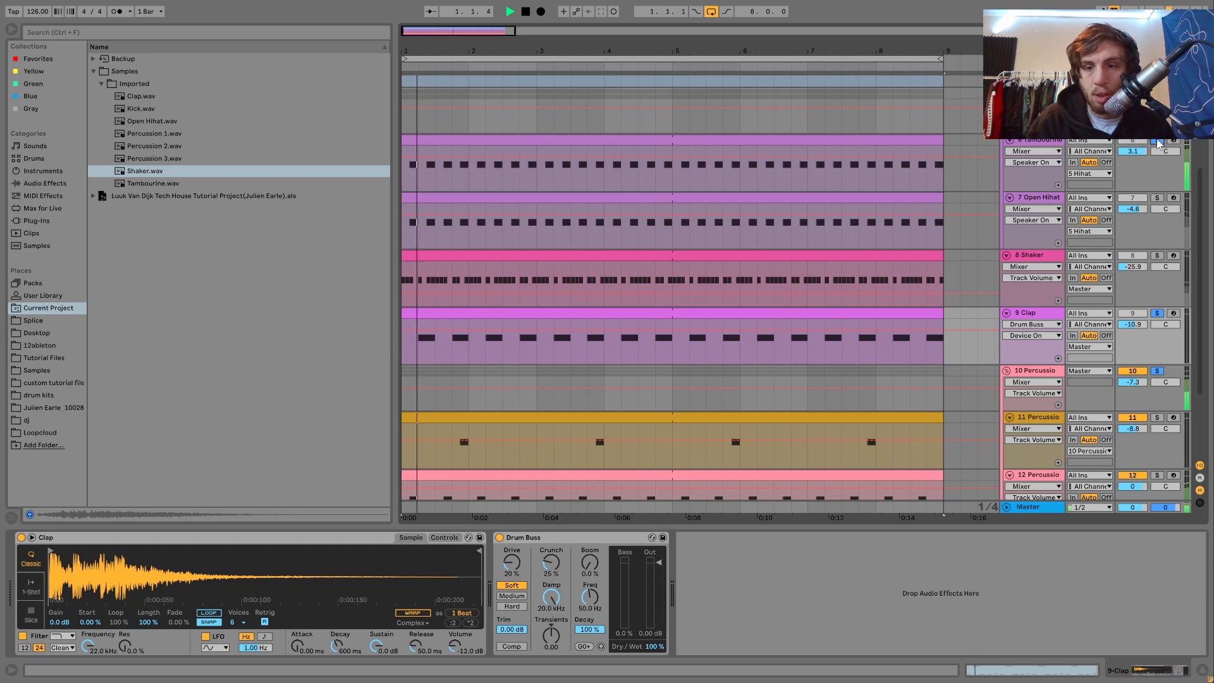
pyautogui.scroll(-4, 1158, 143)
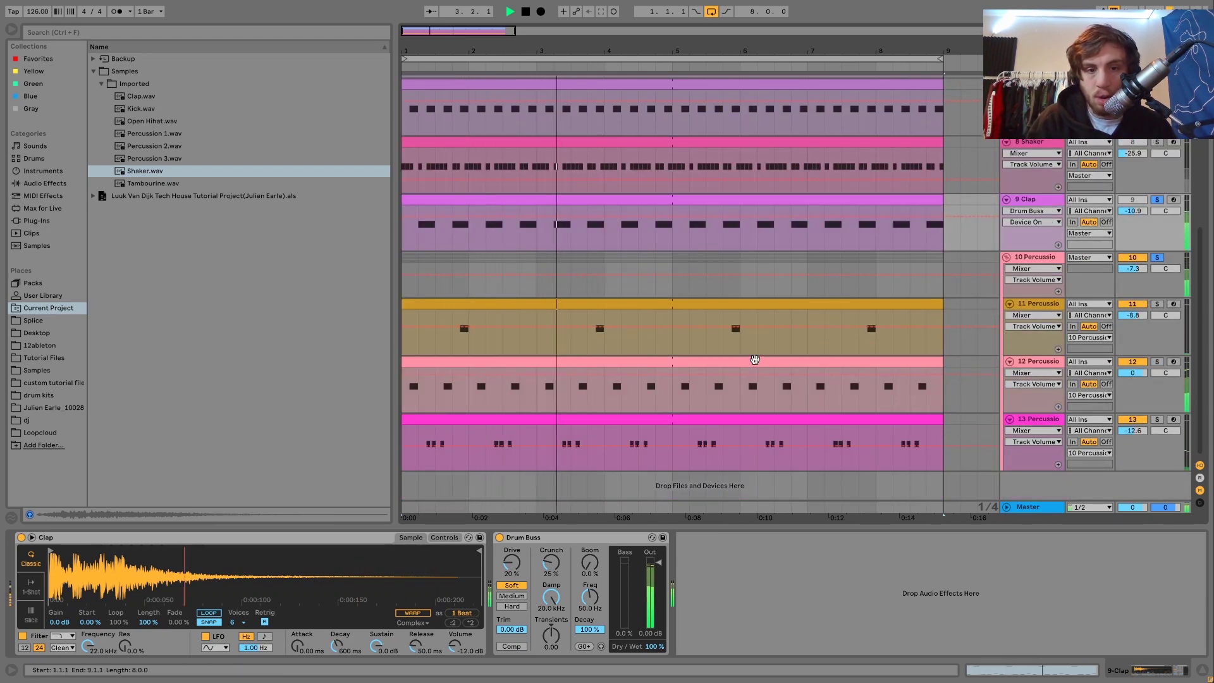
pyautogui.press('space')
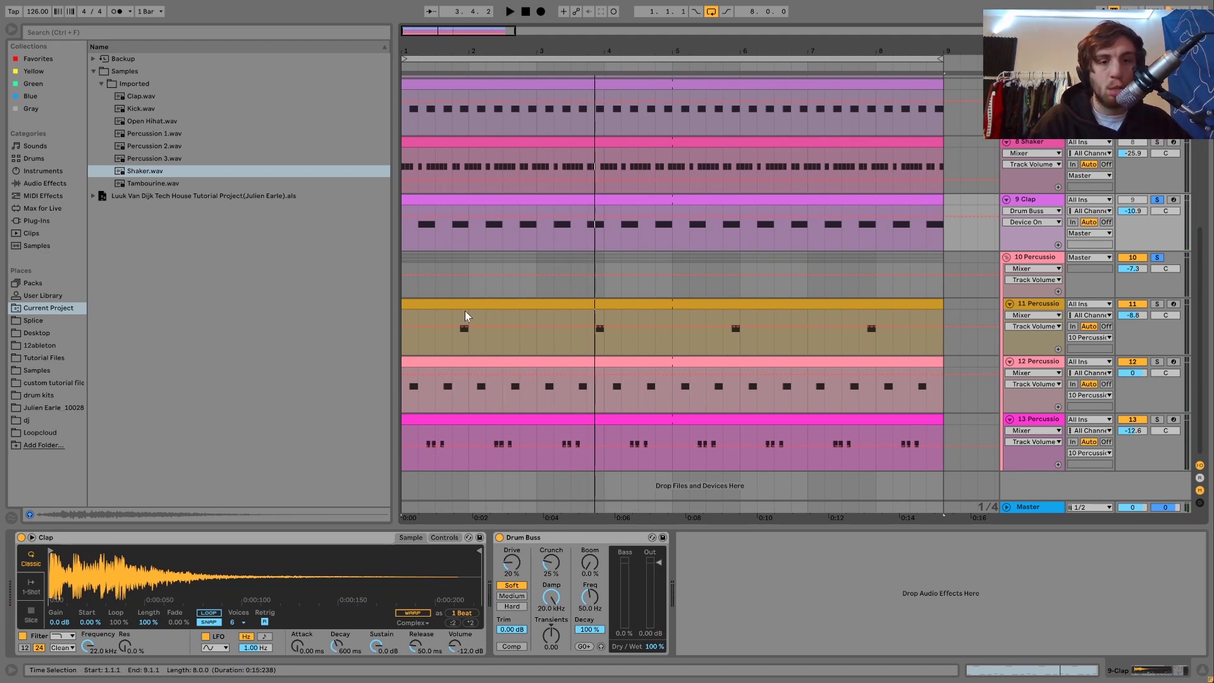
# Clear the drum solos and play the full mix while examining the percussion clip patterns.
pyautogui.moveTo(440, 446)
pyautogui.press('space')
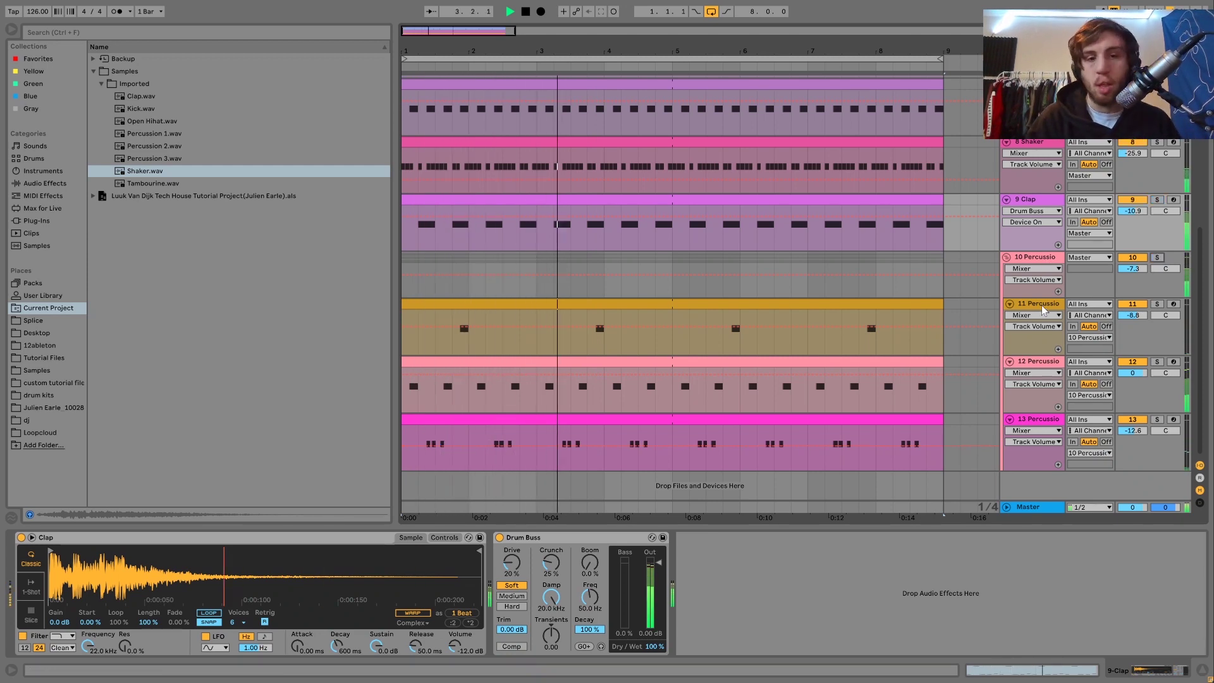
pyautogui.press('space')
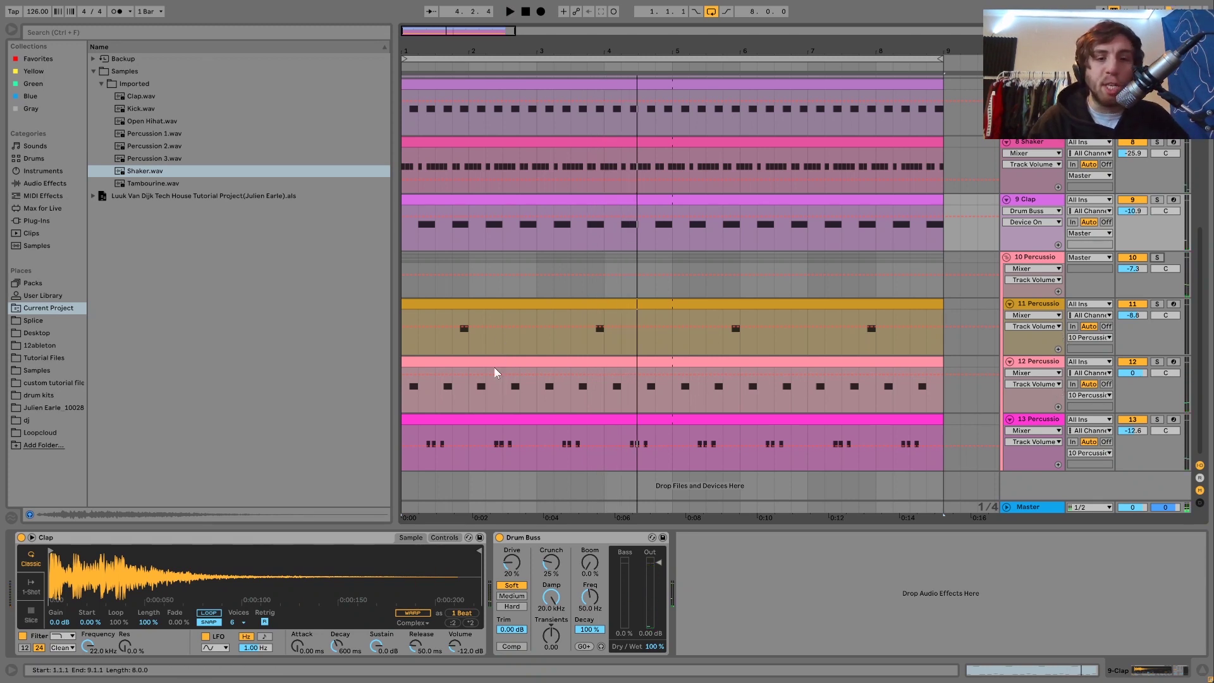
# Show the samplers of Percussion 2 and Percussion 3, and play the full mix with the Percussion 3 clip selected.
pyautogui.click(495, 372)
pyautogui.click(433, 361)
pyautogui.click(444, 421)
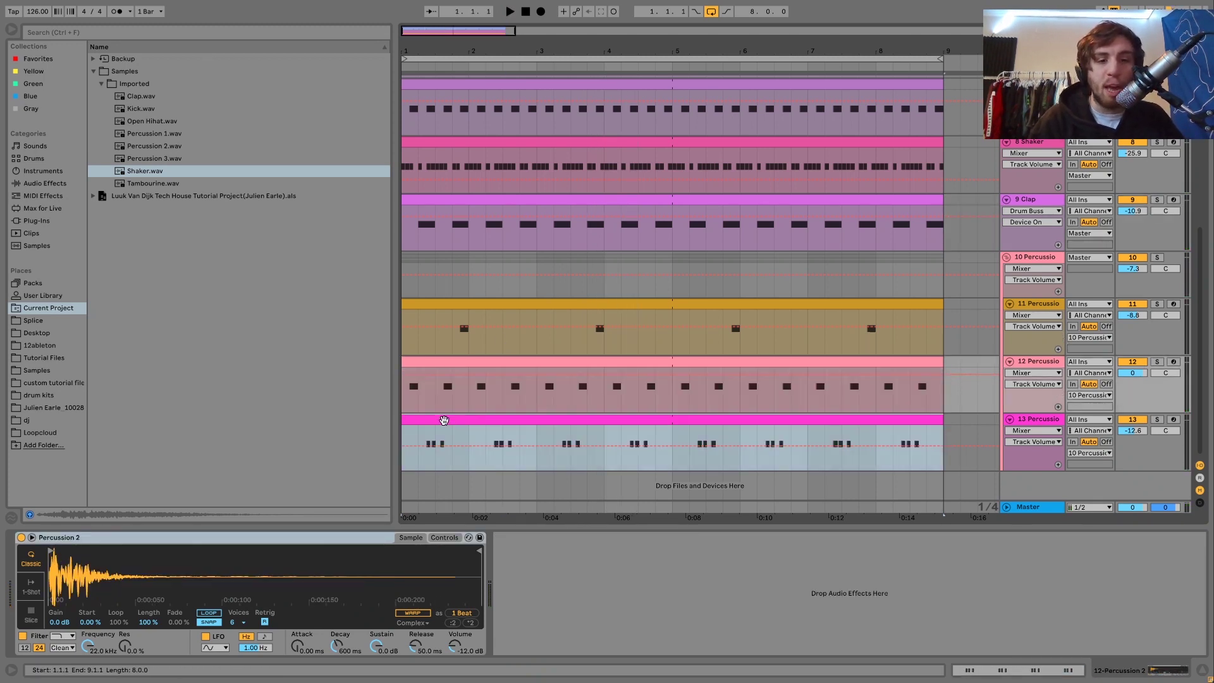
pyautogui.press('space')
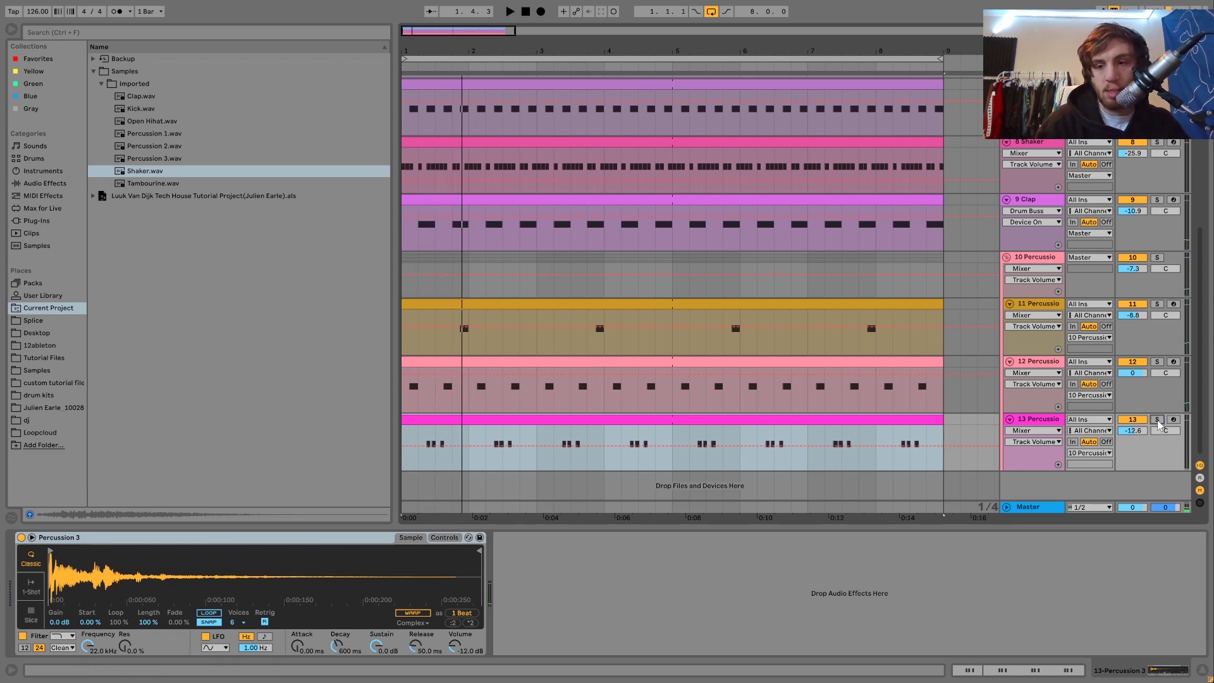
pyautogui.press('space')
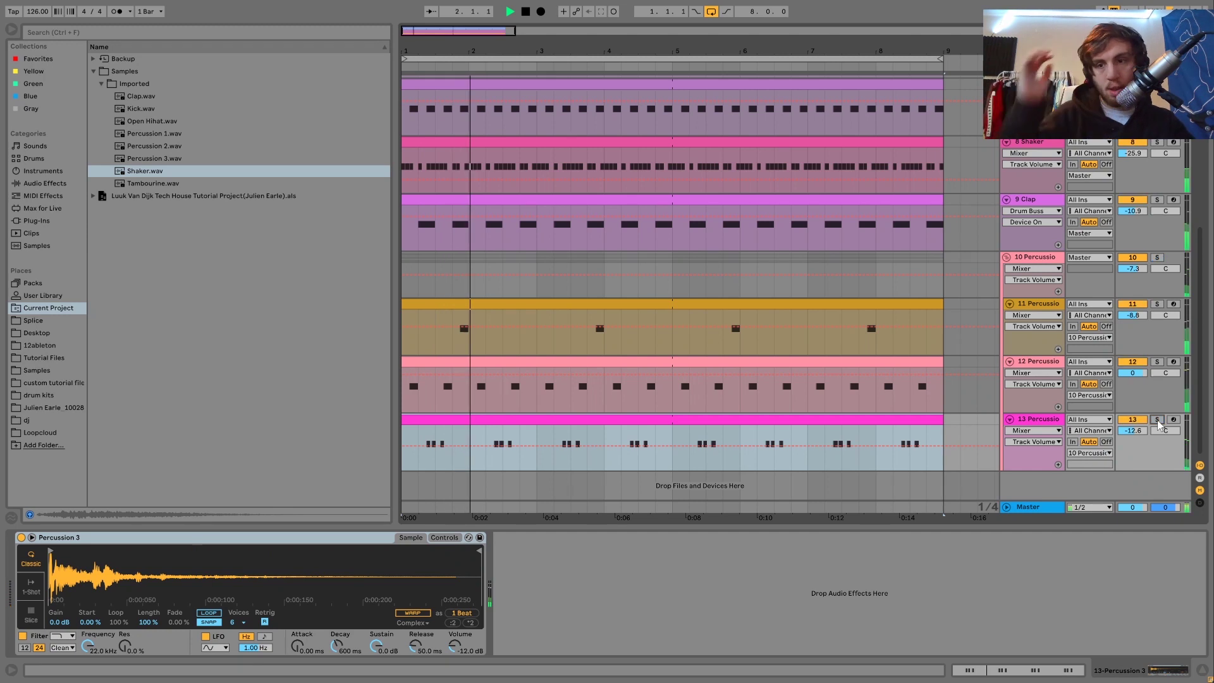
pyautogui.press('space')
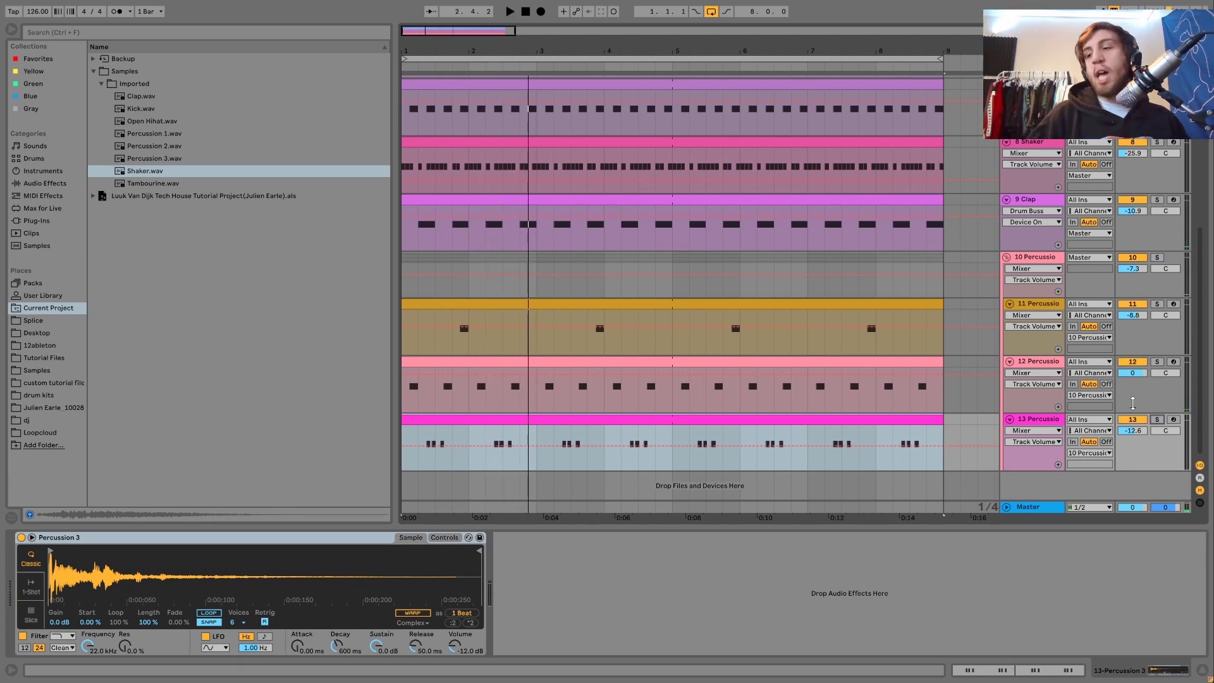
# Select the Percussion 2 track to show its sampler and play the full mix again.
pyautogui.click(1034, 365)
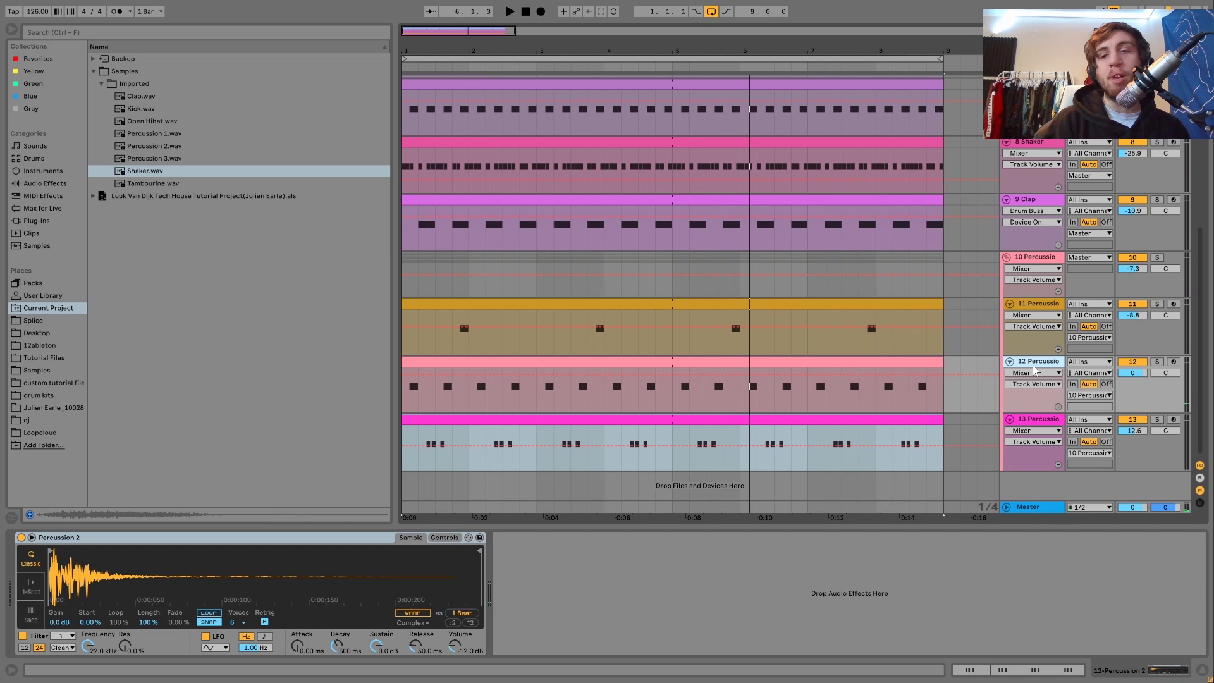
pyautogui.press('space')
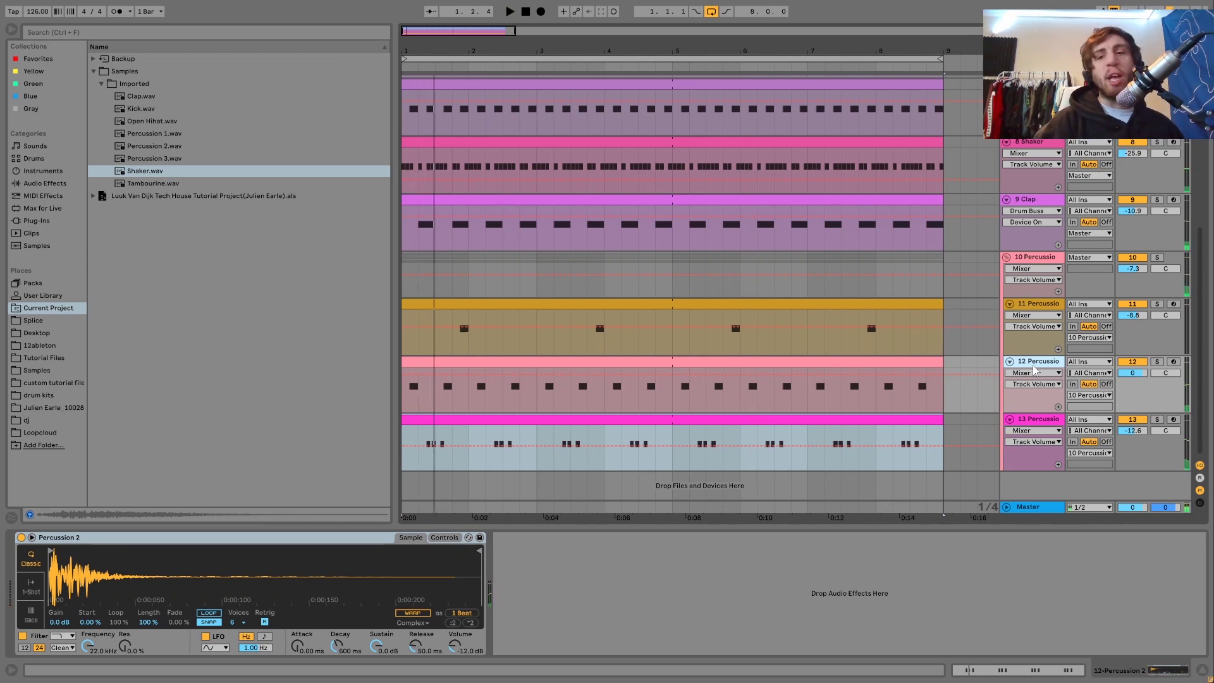
pyautogui.scroll(8, 1035, 370)
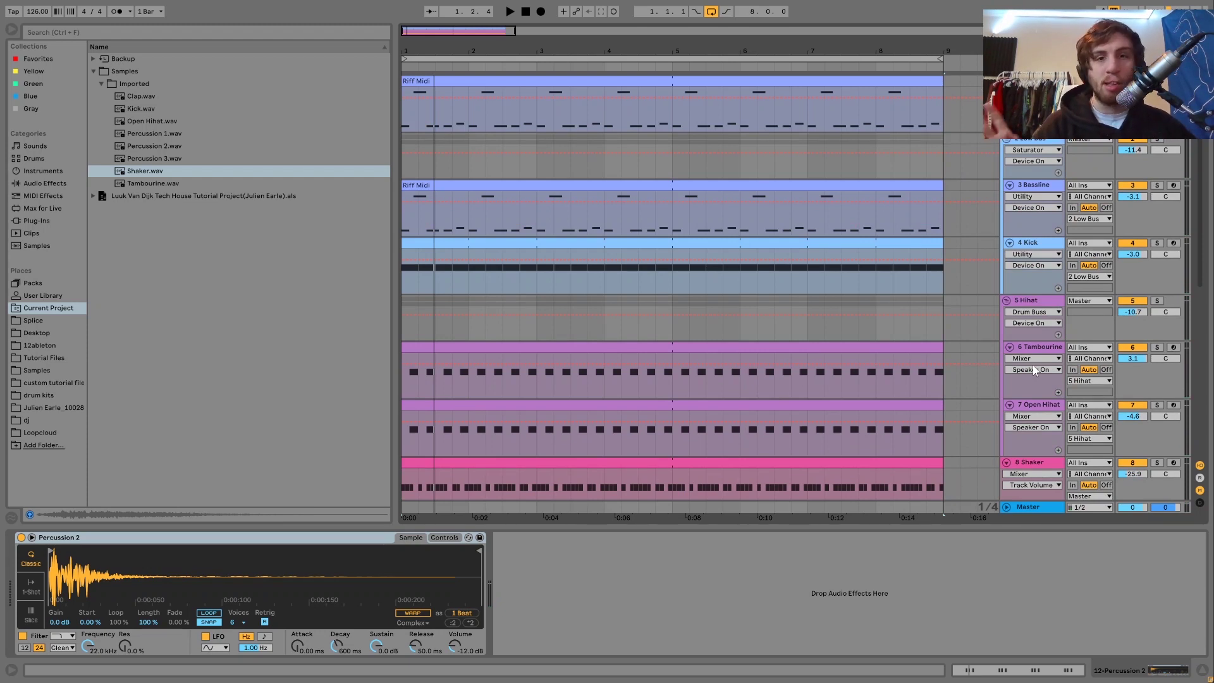
pyautogui.scroll(-8, 1034, 369)
pyautogui.press('space')
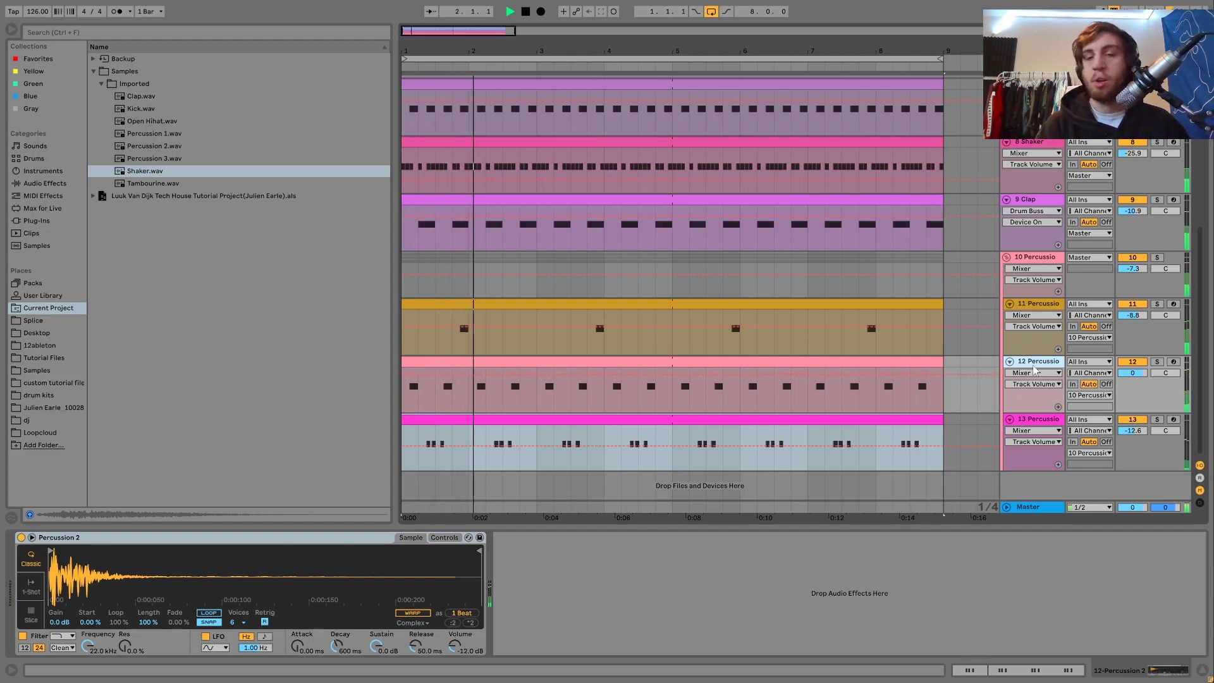
# Show the Percussion group's Drum Buss and Auto Filter, and solo the group during playback.
pyautogui.click(1035, 257)
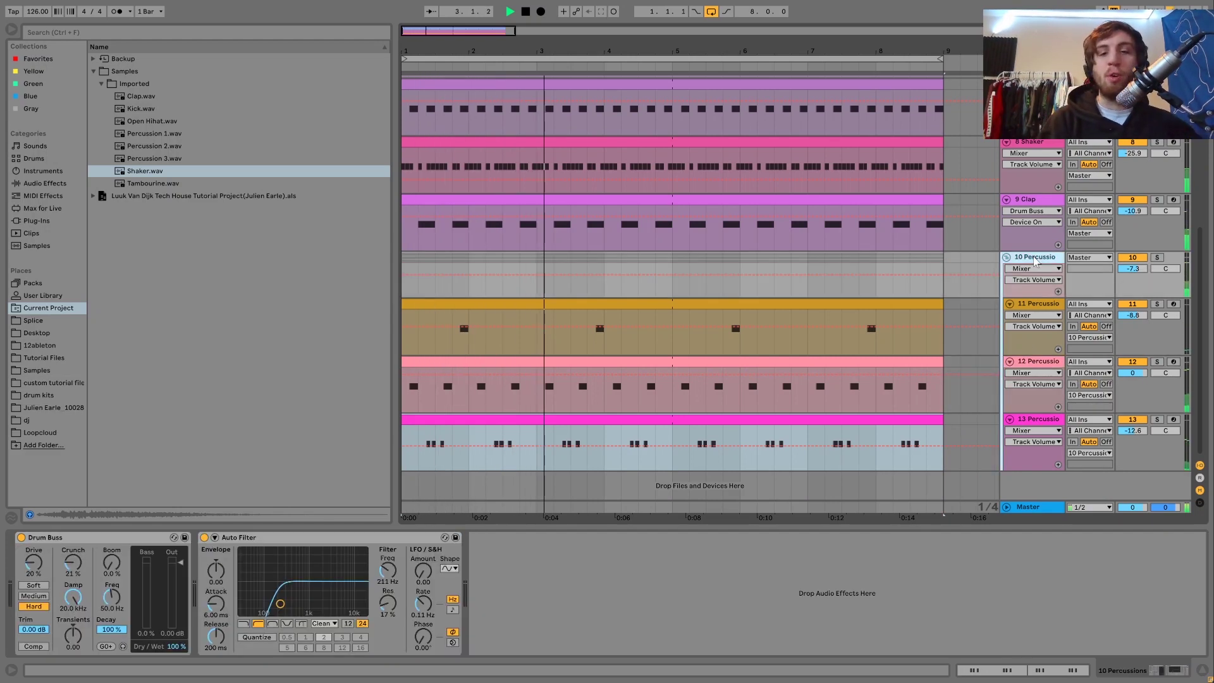
pyautogui.press('space')
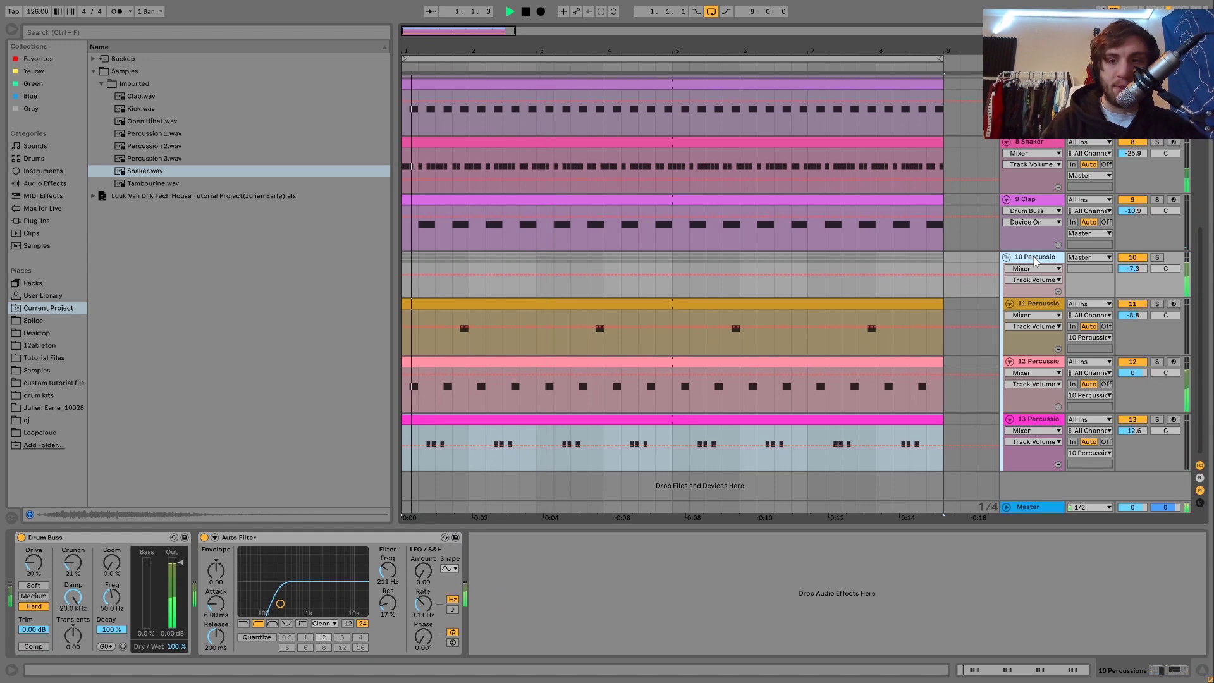
pyautogui.click(1157, 257)
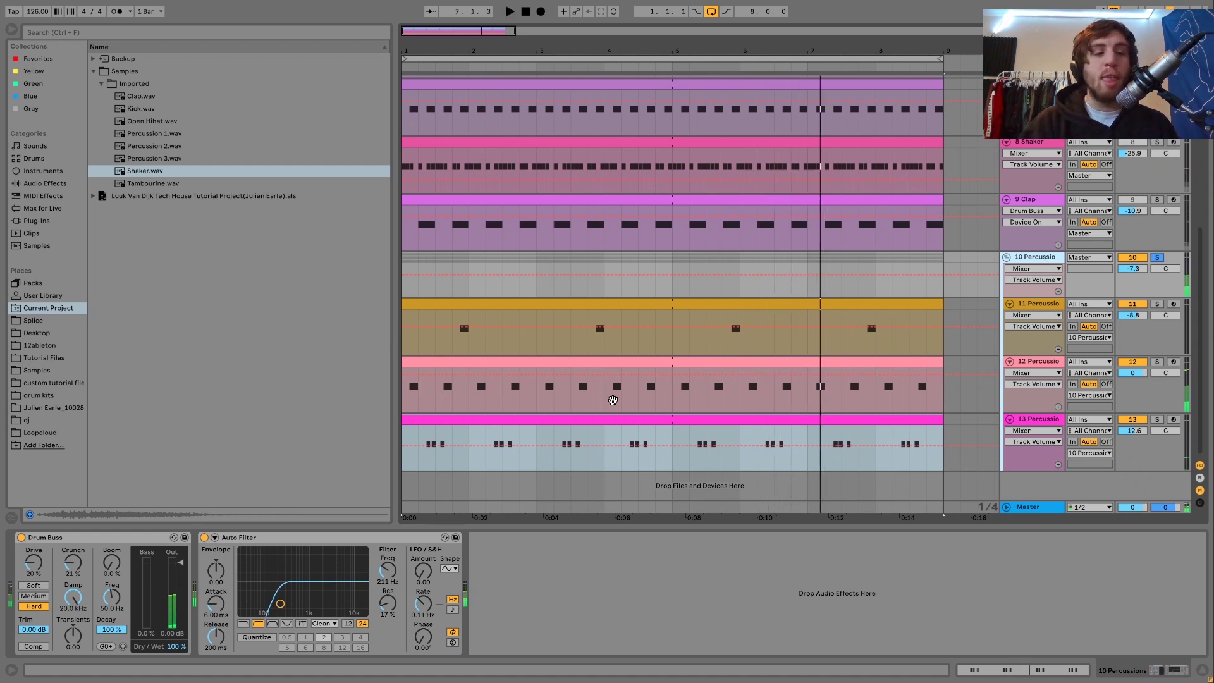
# Play the soloed Percussion group with its Auto Filter and Drum Buss active, bypass both to compare, and re-enable them.
pyautogui.press('space')
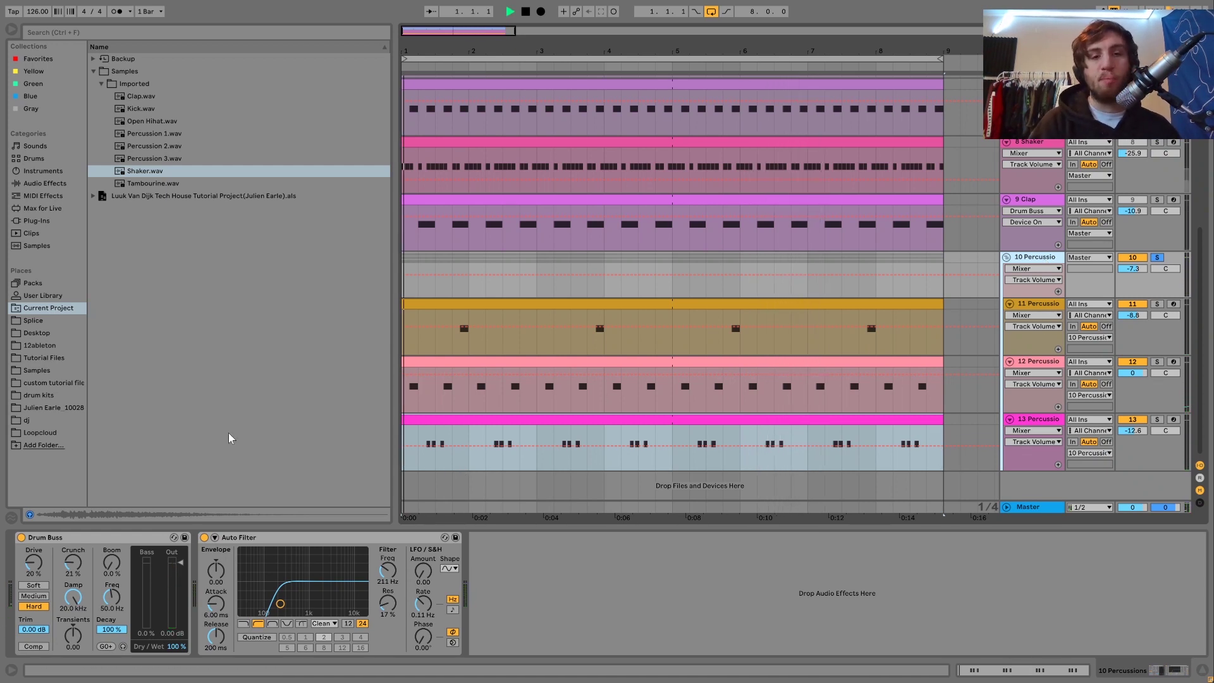
pyautogui.press('space')
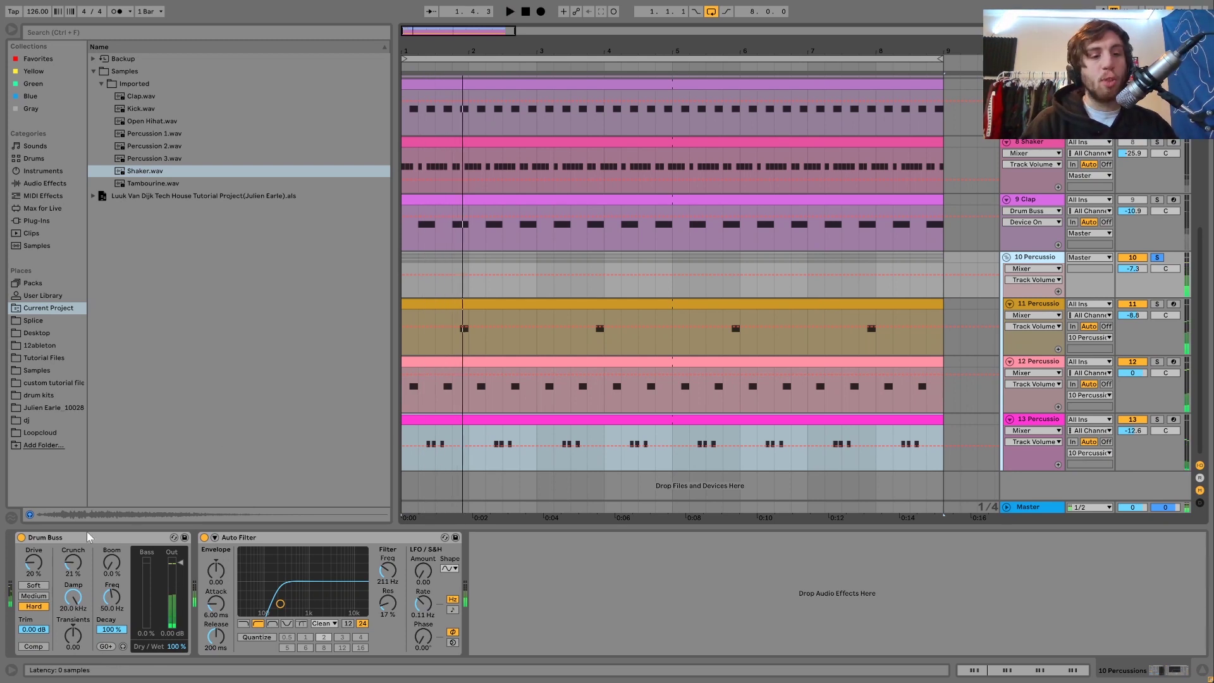
pyautogui.click(204, 537)
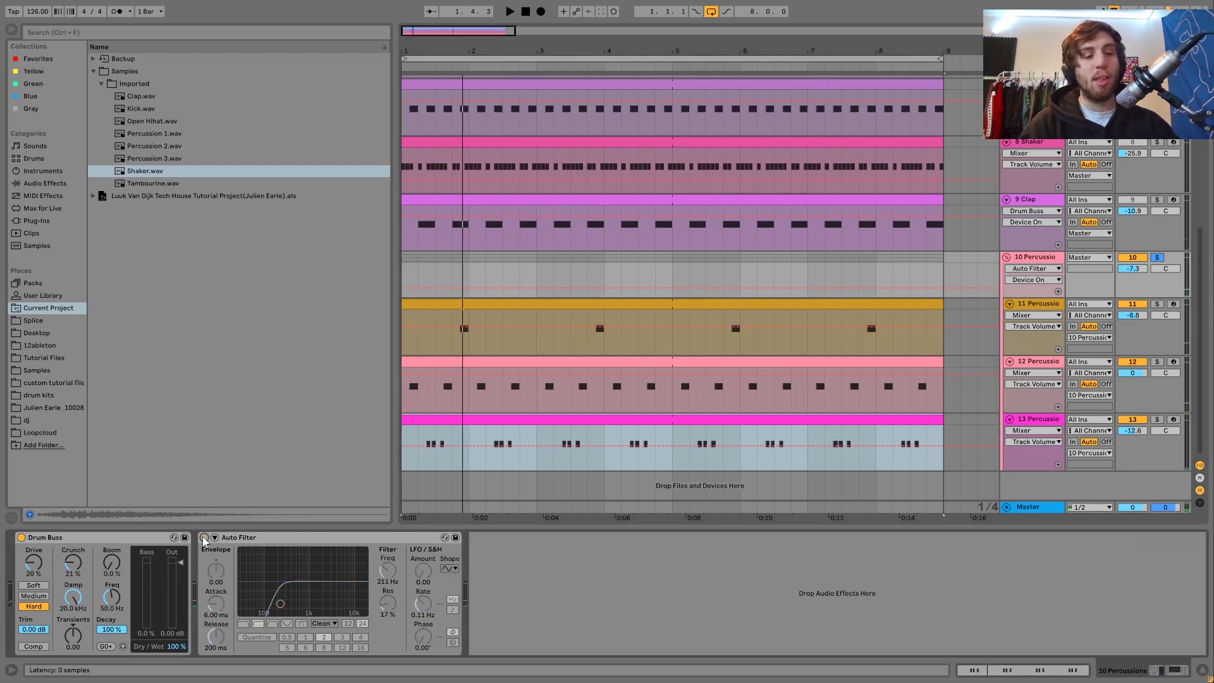
pyautogui.click(21, 538)
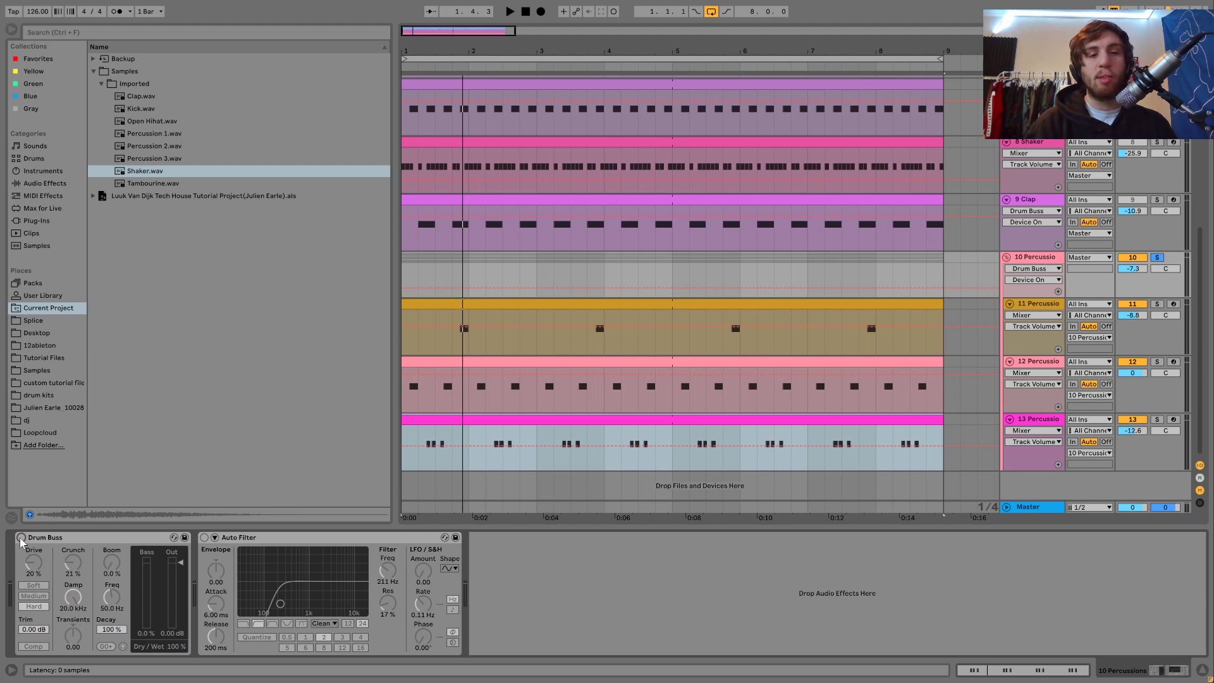
pyautogui.press('space')
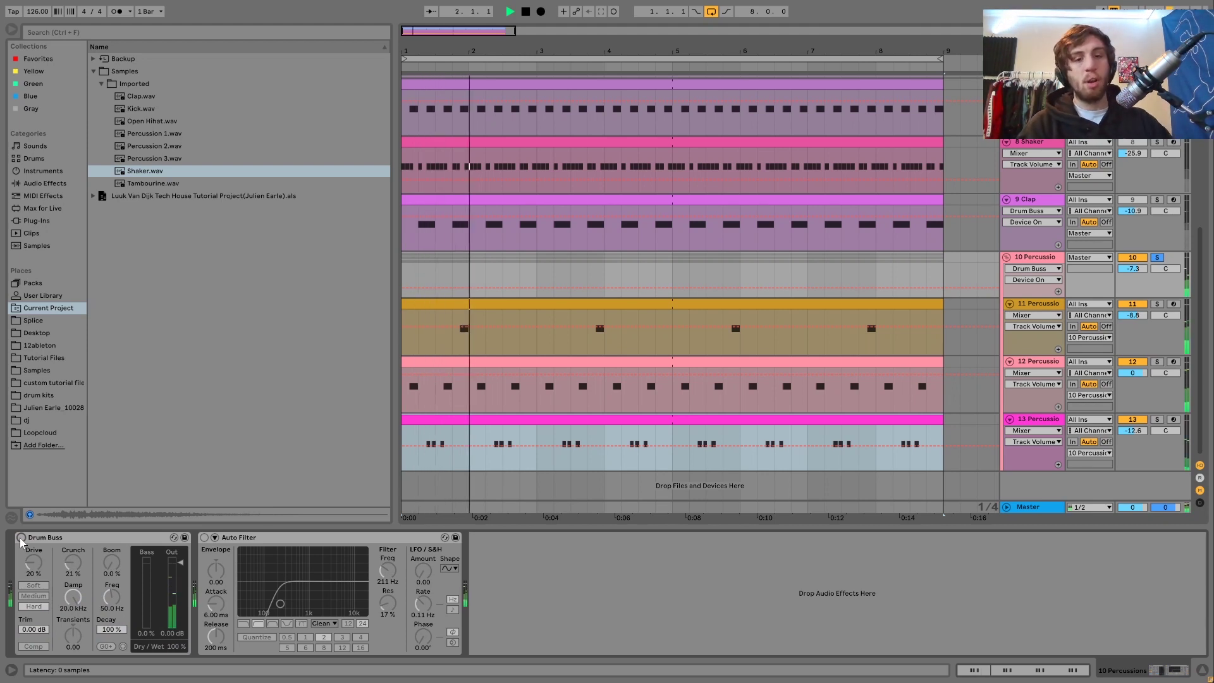
pyautogui.click(21, 538)
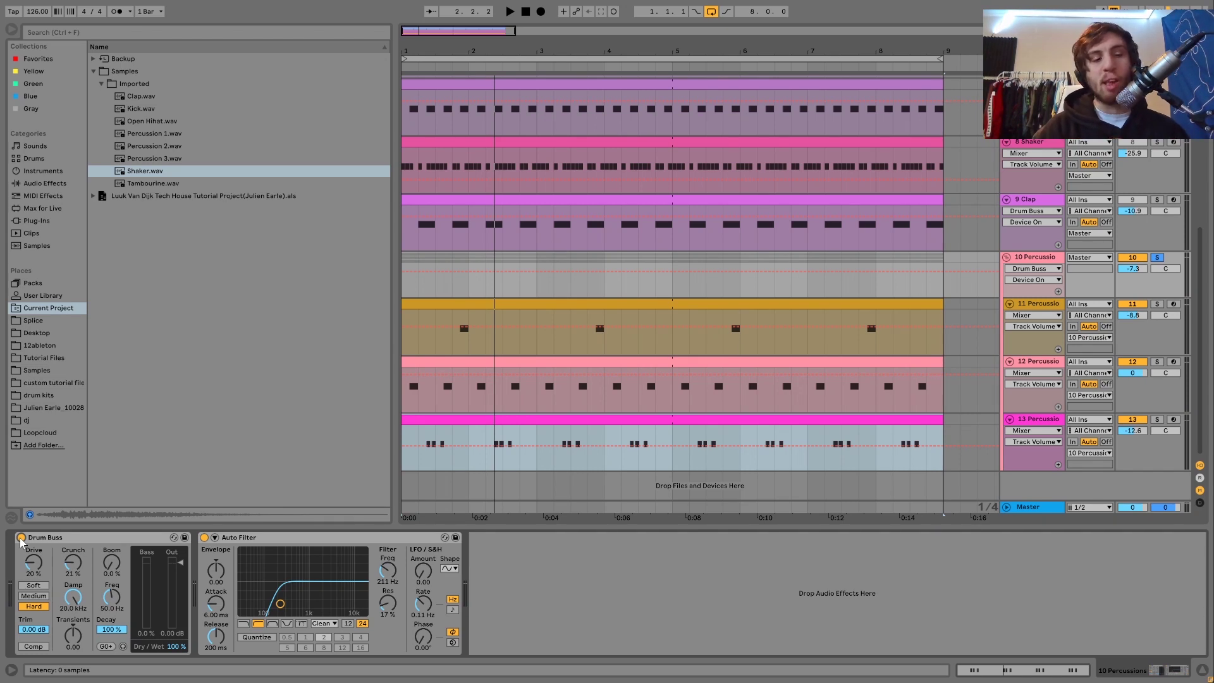
pyautogui.press('space')
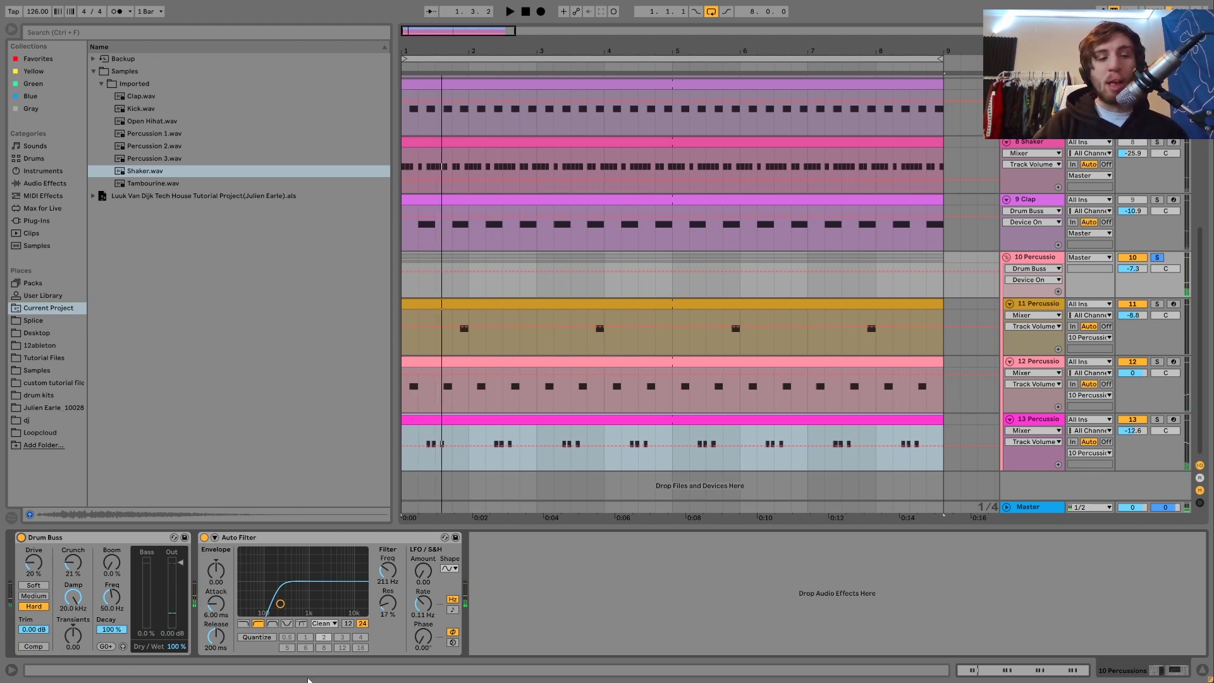
# Play the Bassline soloed with the Percussion group, bypassing the group's Auto Filter to compare and turning it back on.
pyautogui.scroll(10, 1141, 314)
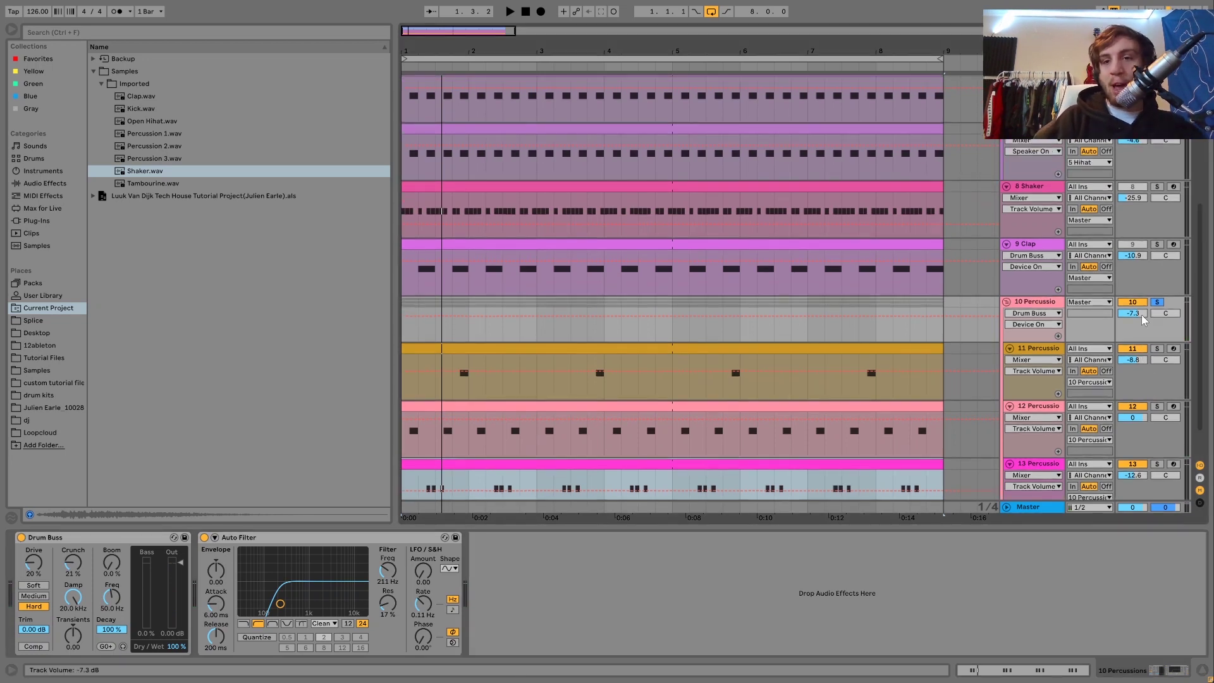
pyautogui.press('space')
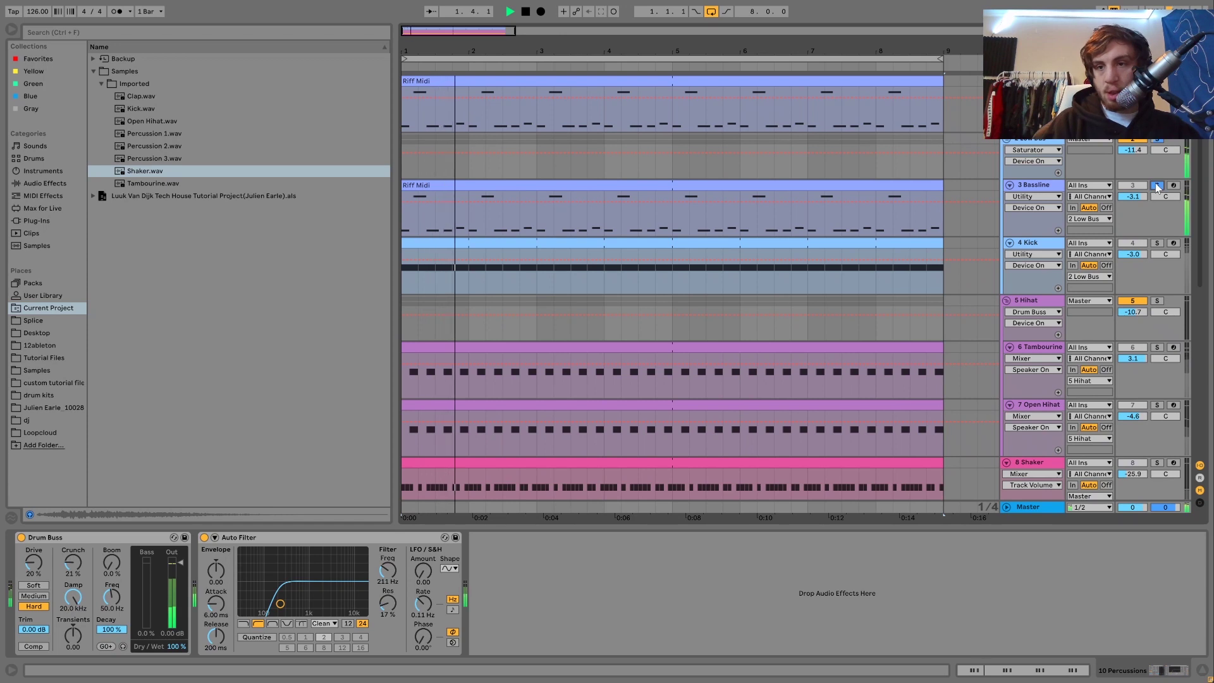
pyautogui.scroll(-7, 1156, 181)
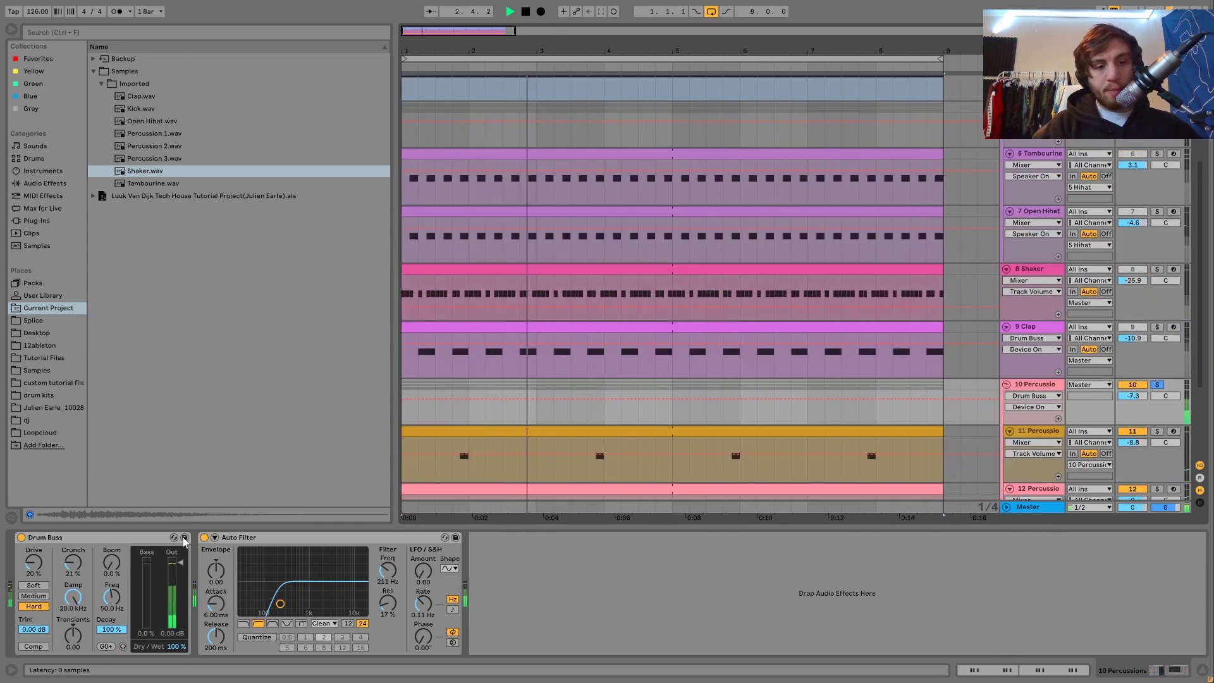
pyautogui.click(204, 537)
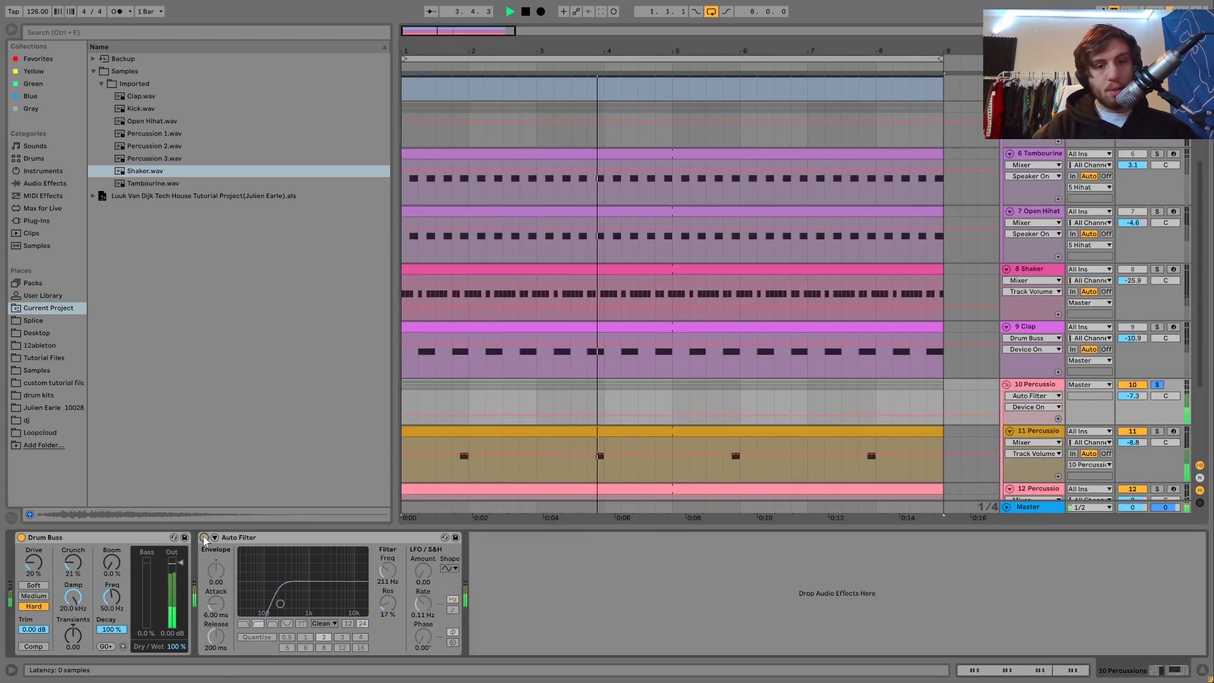
pyautogui.press('space')
pyautogui.click(204, 537)
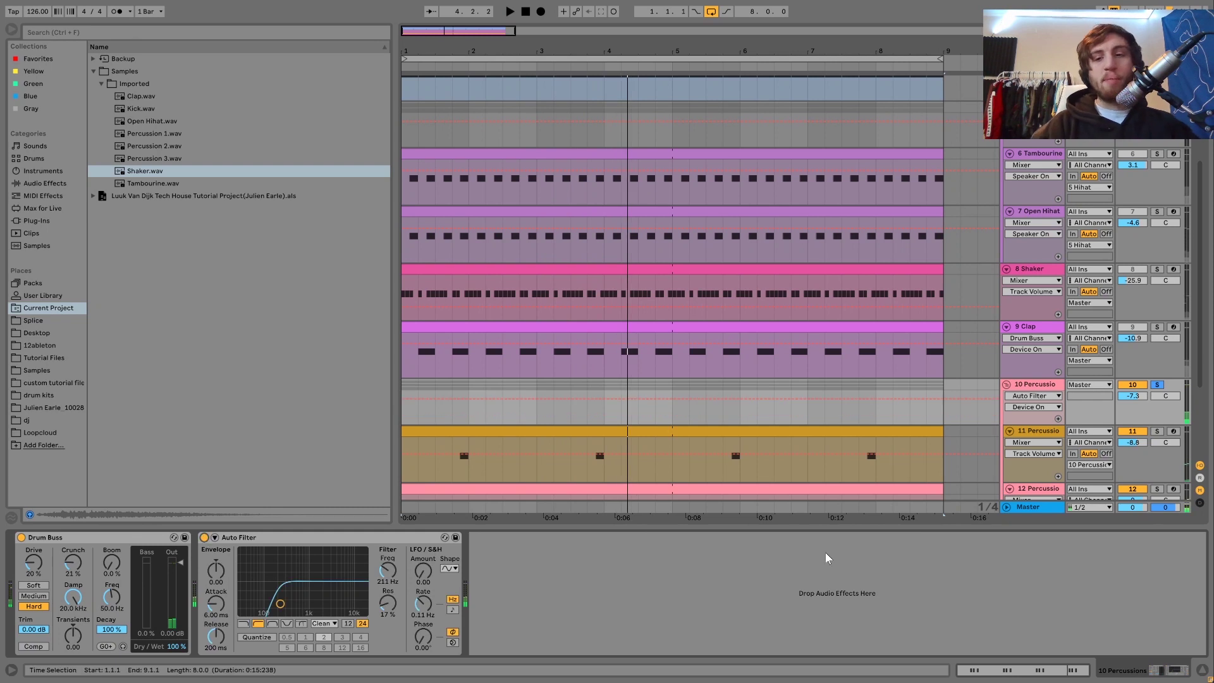
# Clear the Percussion group's solo and play the full mix.
pyautogui.click(1158, 386)
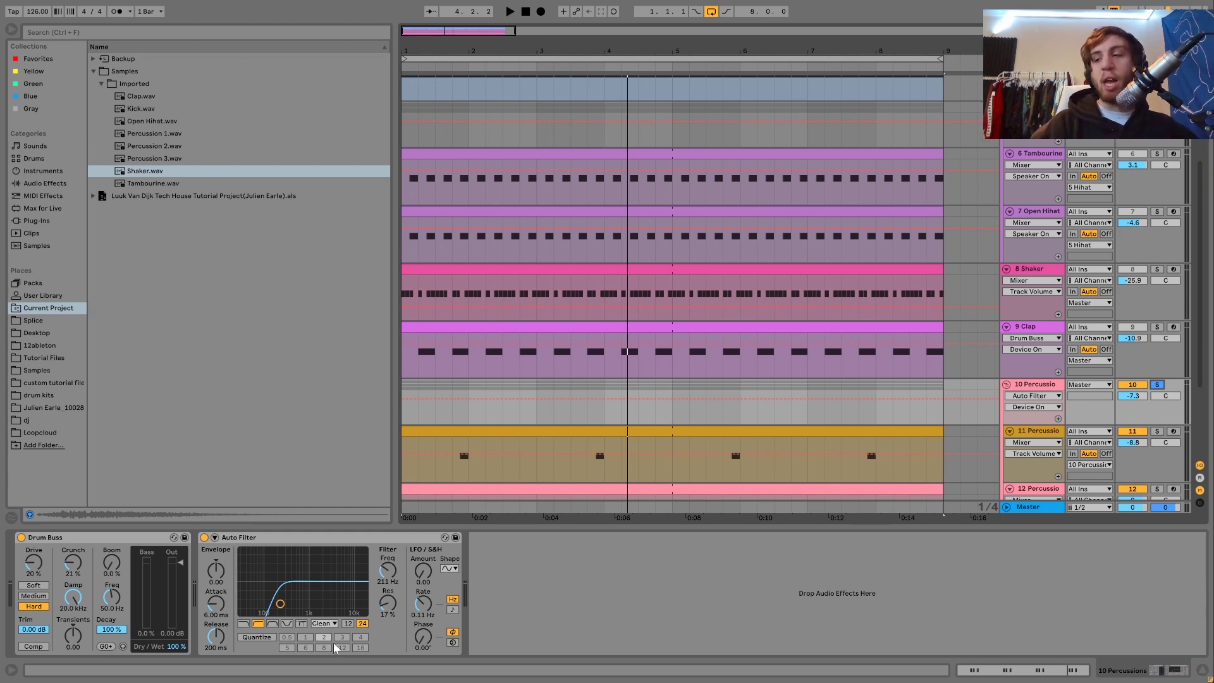
pyautogui.click(1158, 386)
pyautogui.press('space')
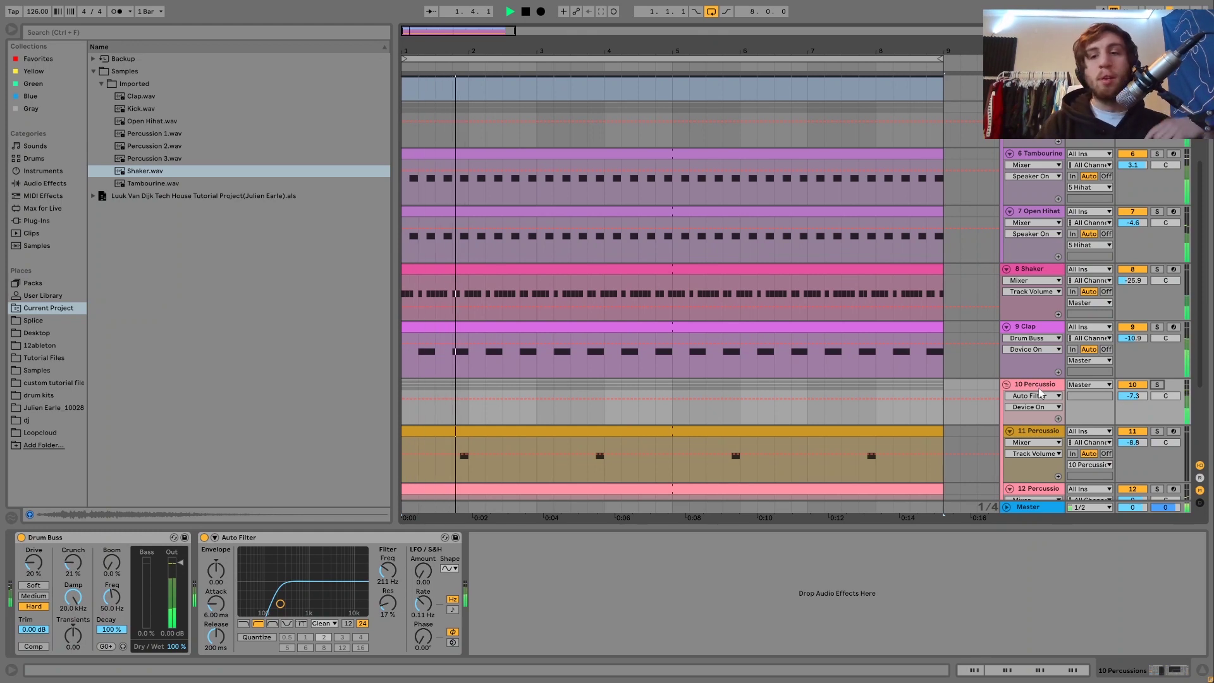
# Show the Percussion 1 track's sampler and look back over the arrangement's upper tracks.
pyautogui.scroll(-3, 1019, 388)
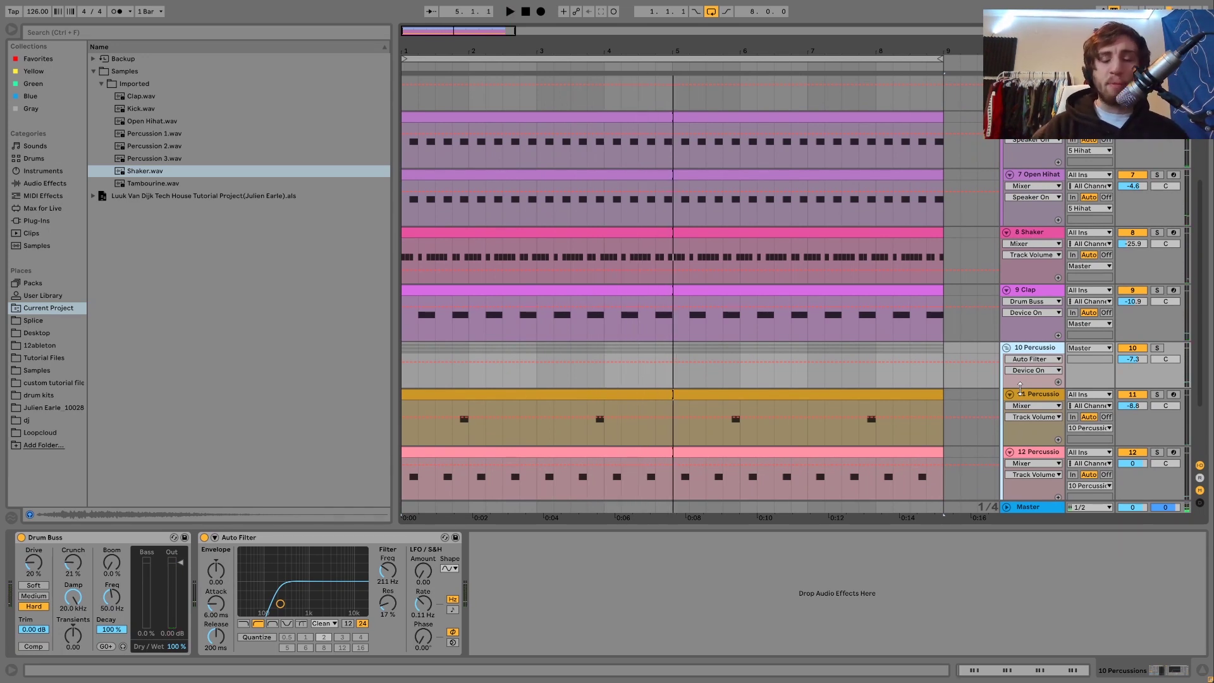
pyautogui.click(1021, 392)
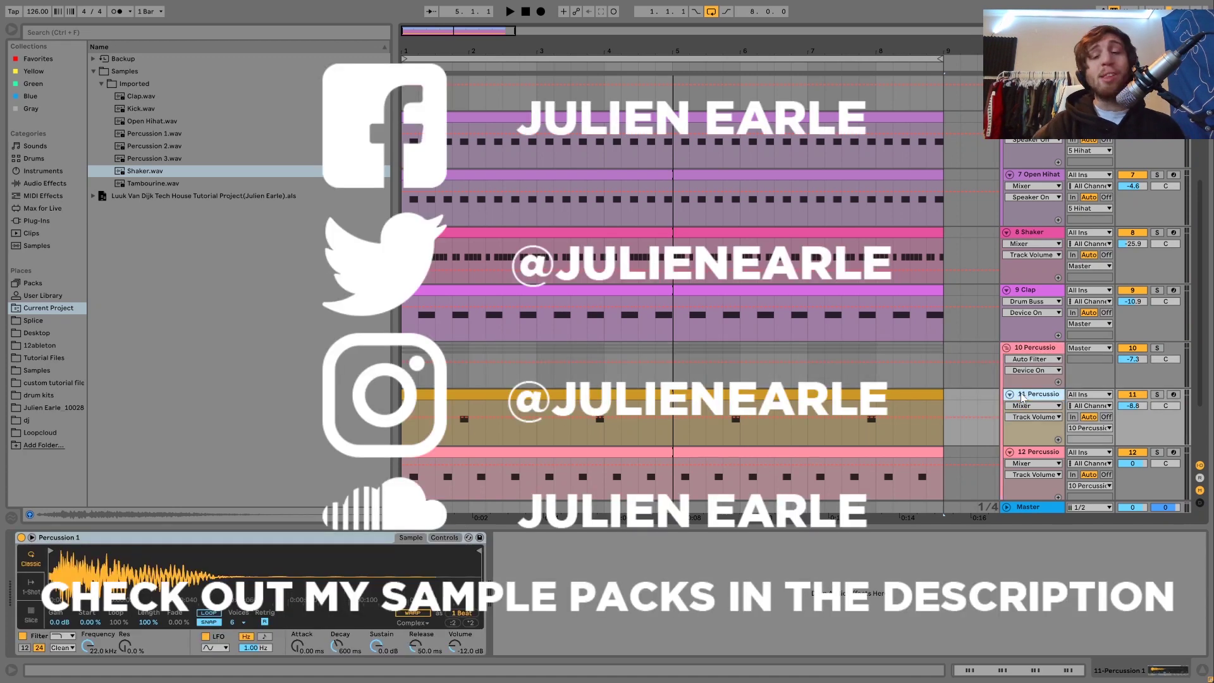
pyautogui.scroll(5, 1021, 393)
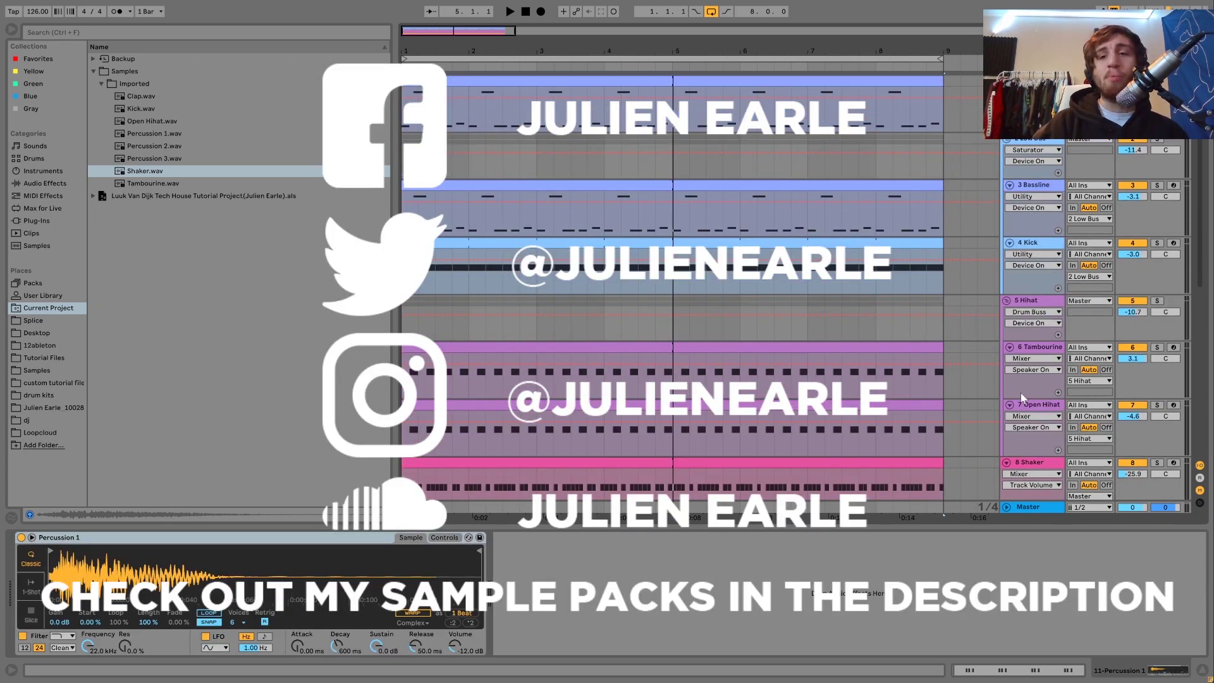